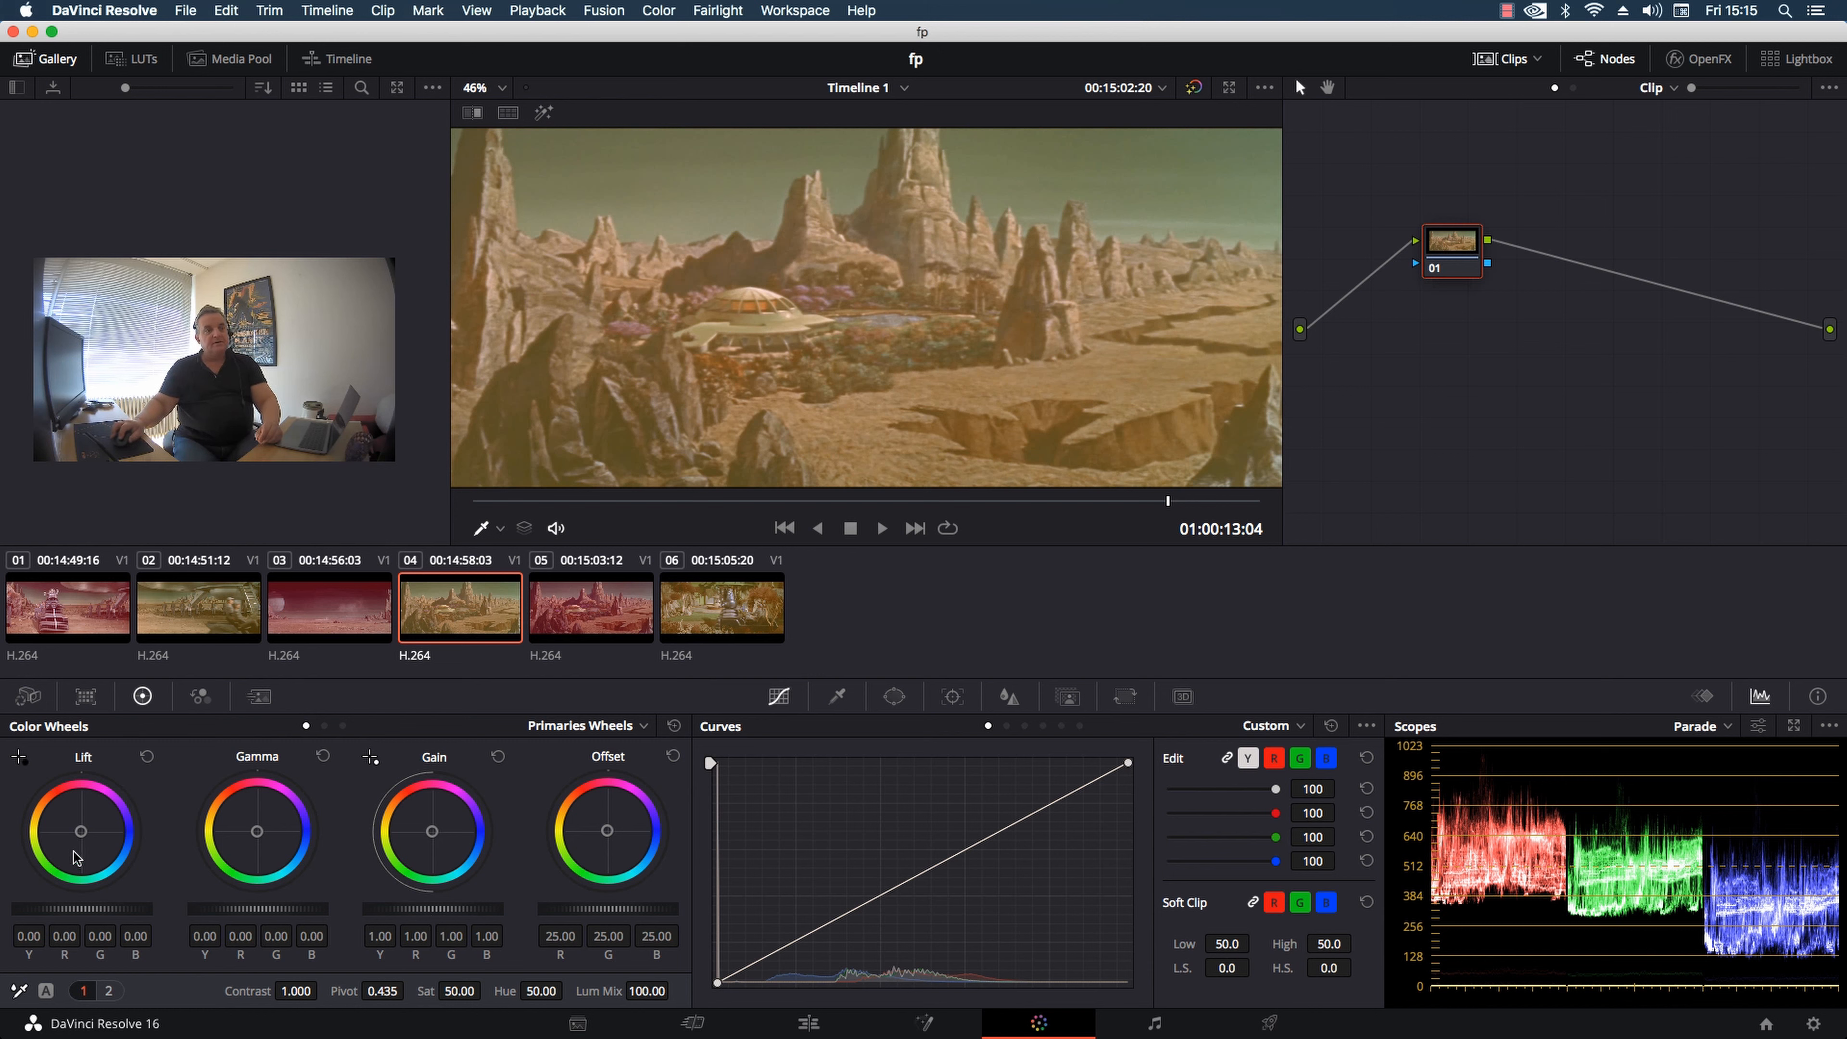
- Grade clip 04 with Lift YRGB at -0.17, -0.22, -0.17, -0.05 and Gain YRGB at 1.31, 1.23, 1.32, 1.42
{"action": "left_click_drag", "start_coordinate": [81, 831], "coordinate": [88, 835]}
{"action": "left_click_drag", "start_coordinate": [106, 910], "coordinate": [65, 909]}
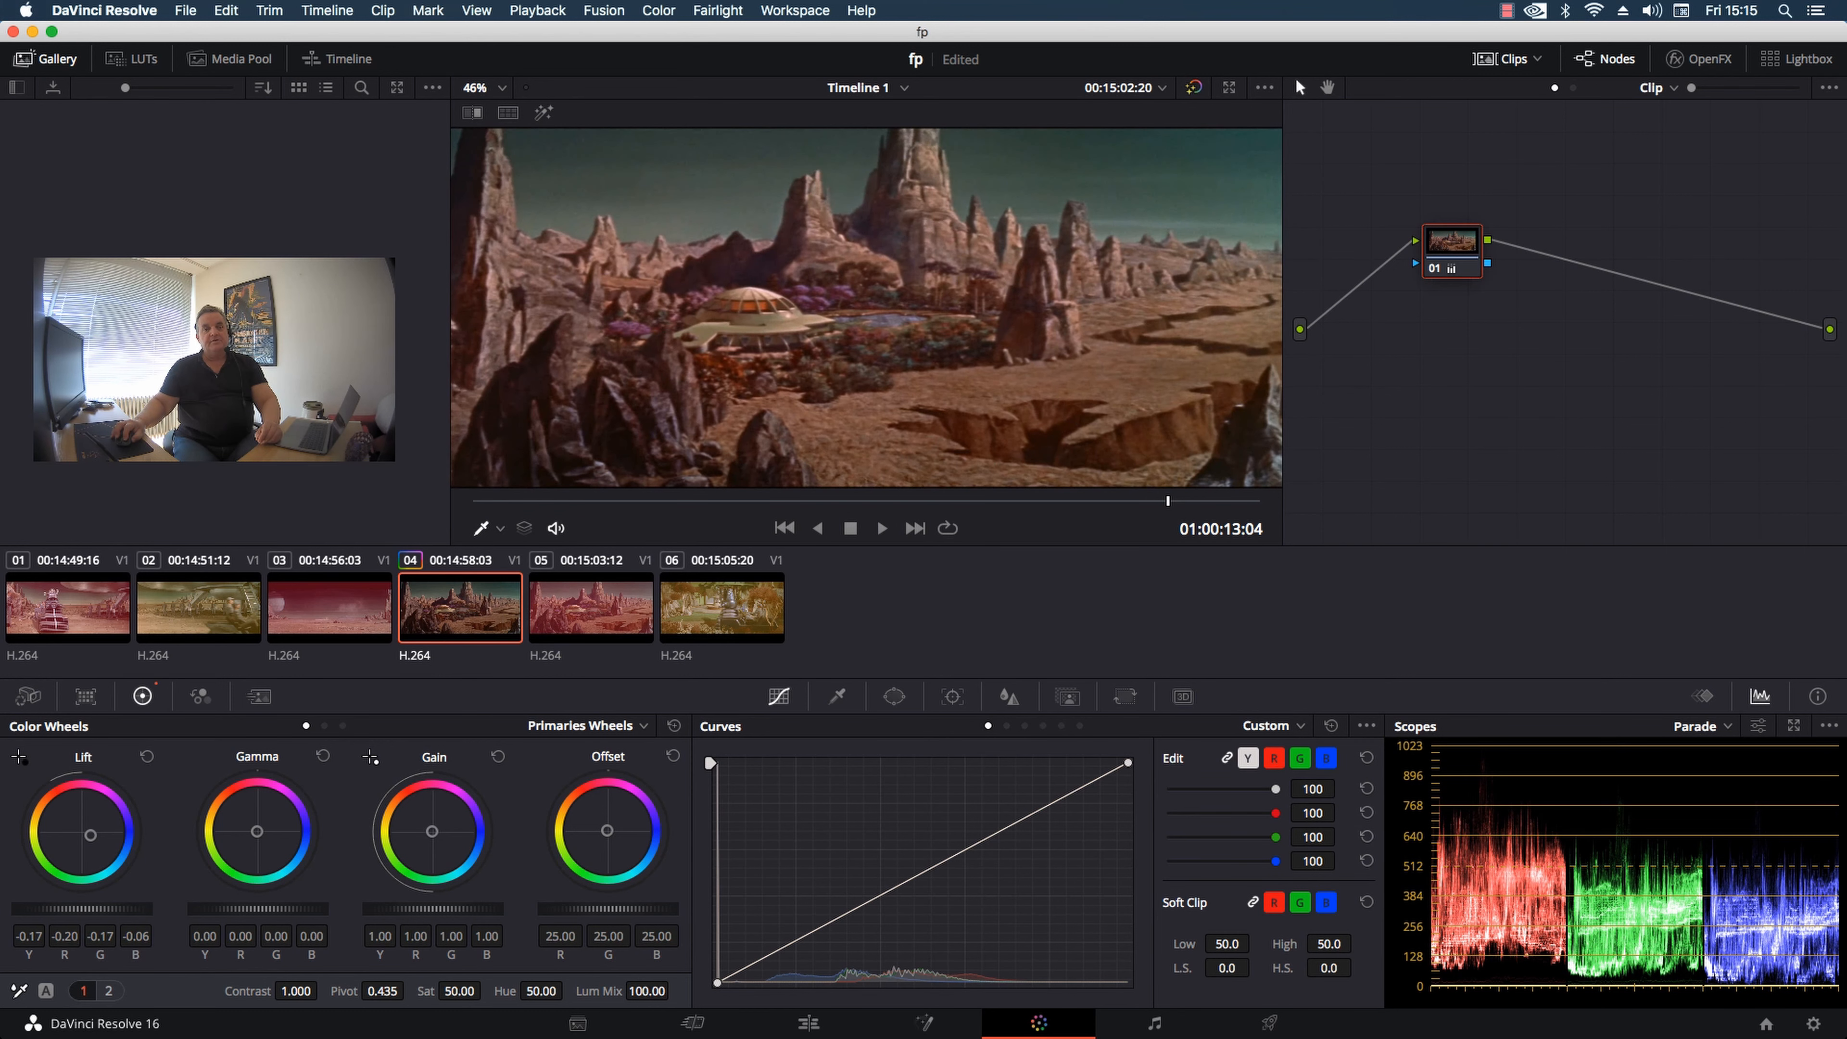
{"action": "left_click_drag", "start_coordinate": [90, 834], "coordinate": [71, 873]}
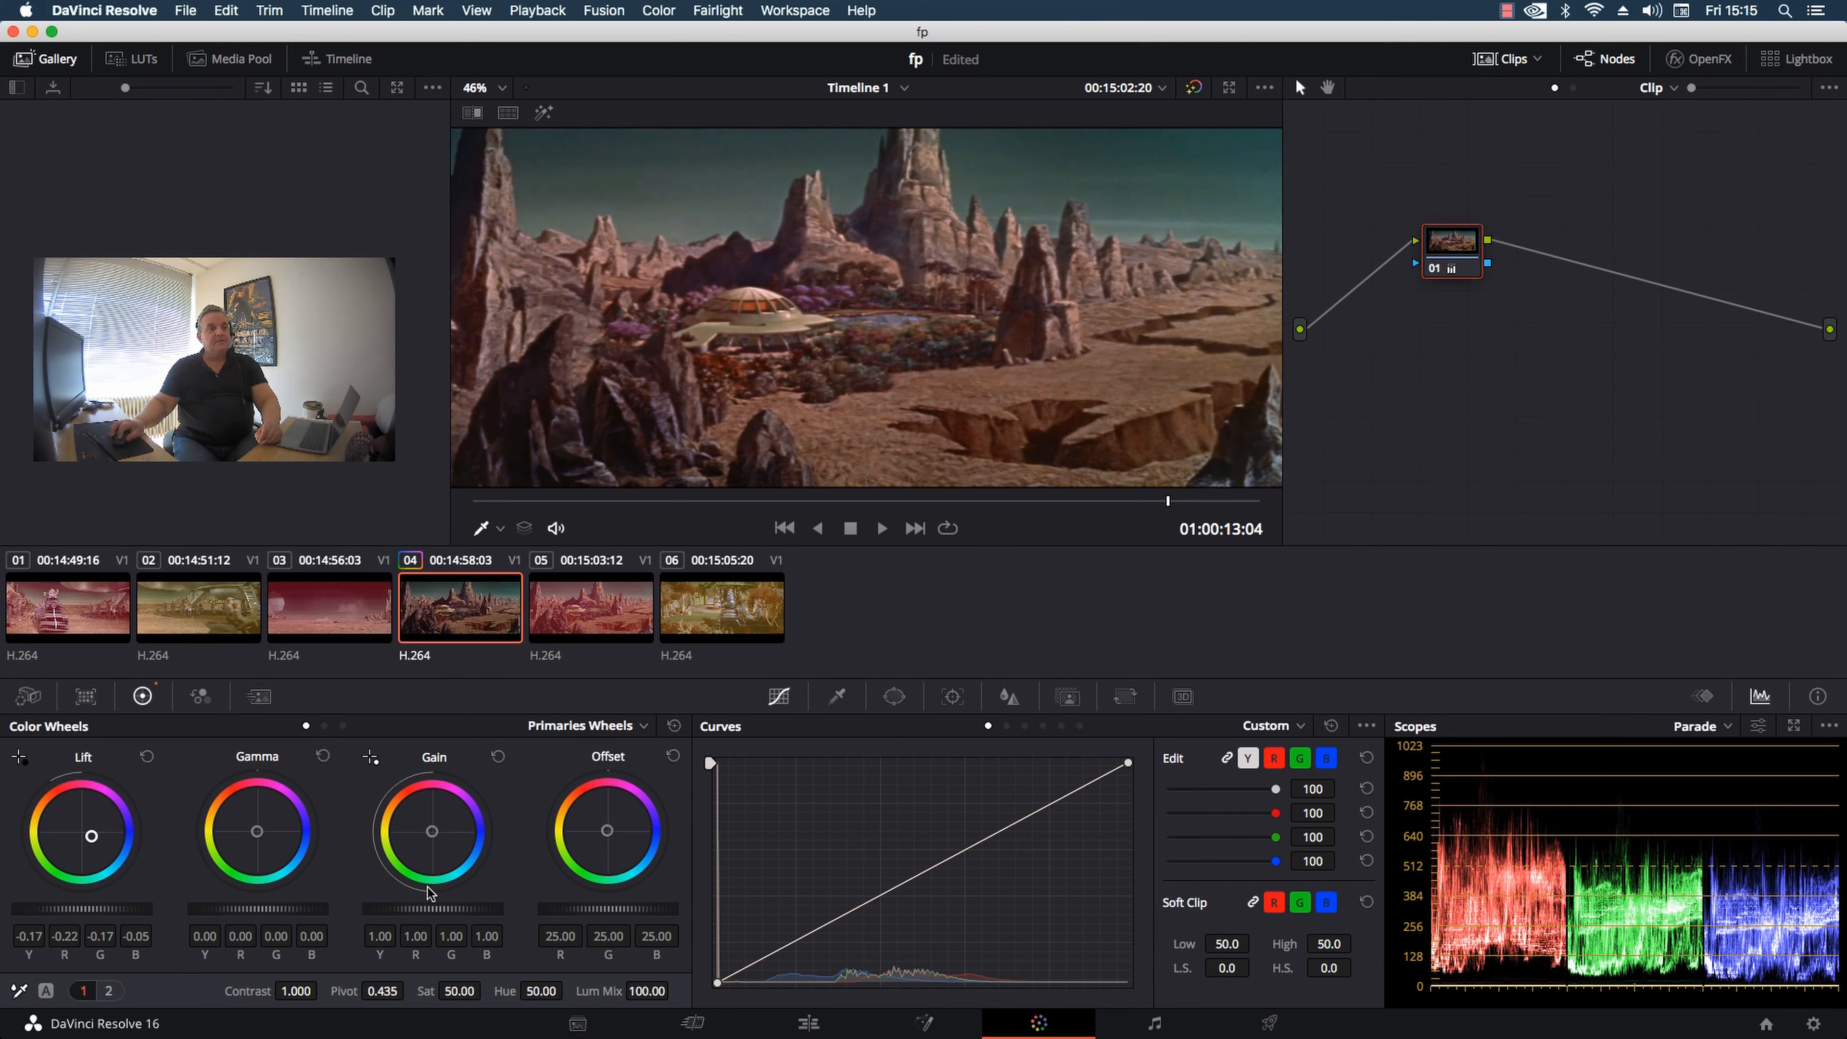
{"action": "left_click_drag", "start_coordinate": [433, 909], "coordinate": [502, 909]}
{"action": "left_click_drag", "start_coordinate": [432, 834], "coordinate": [436, 835]}
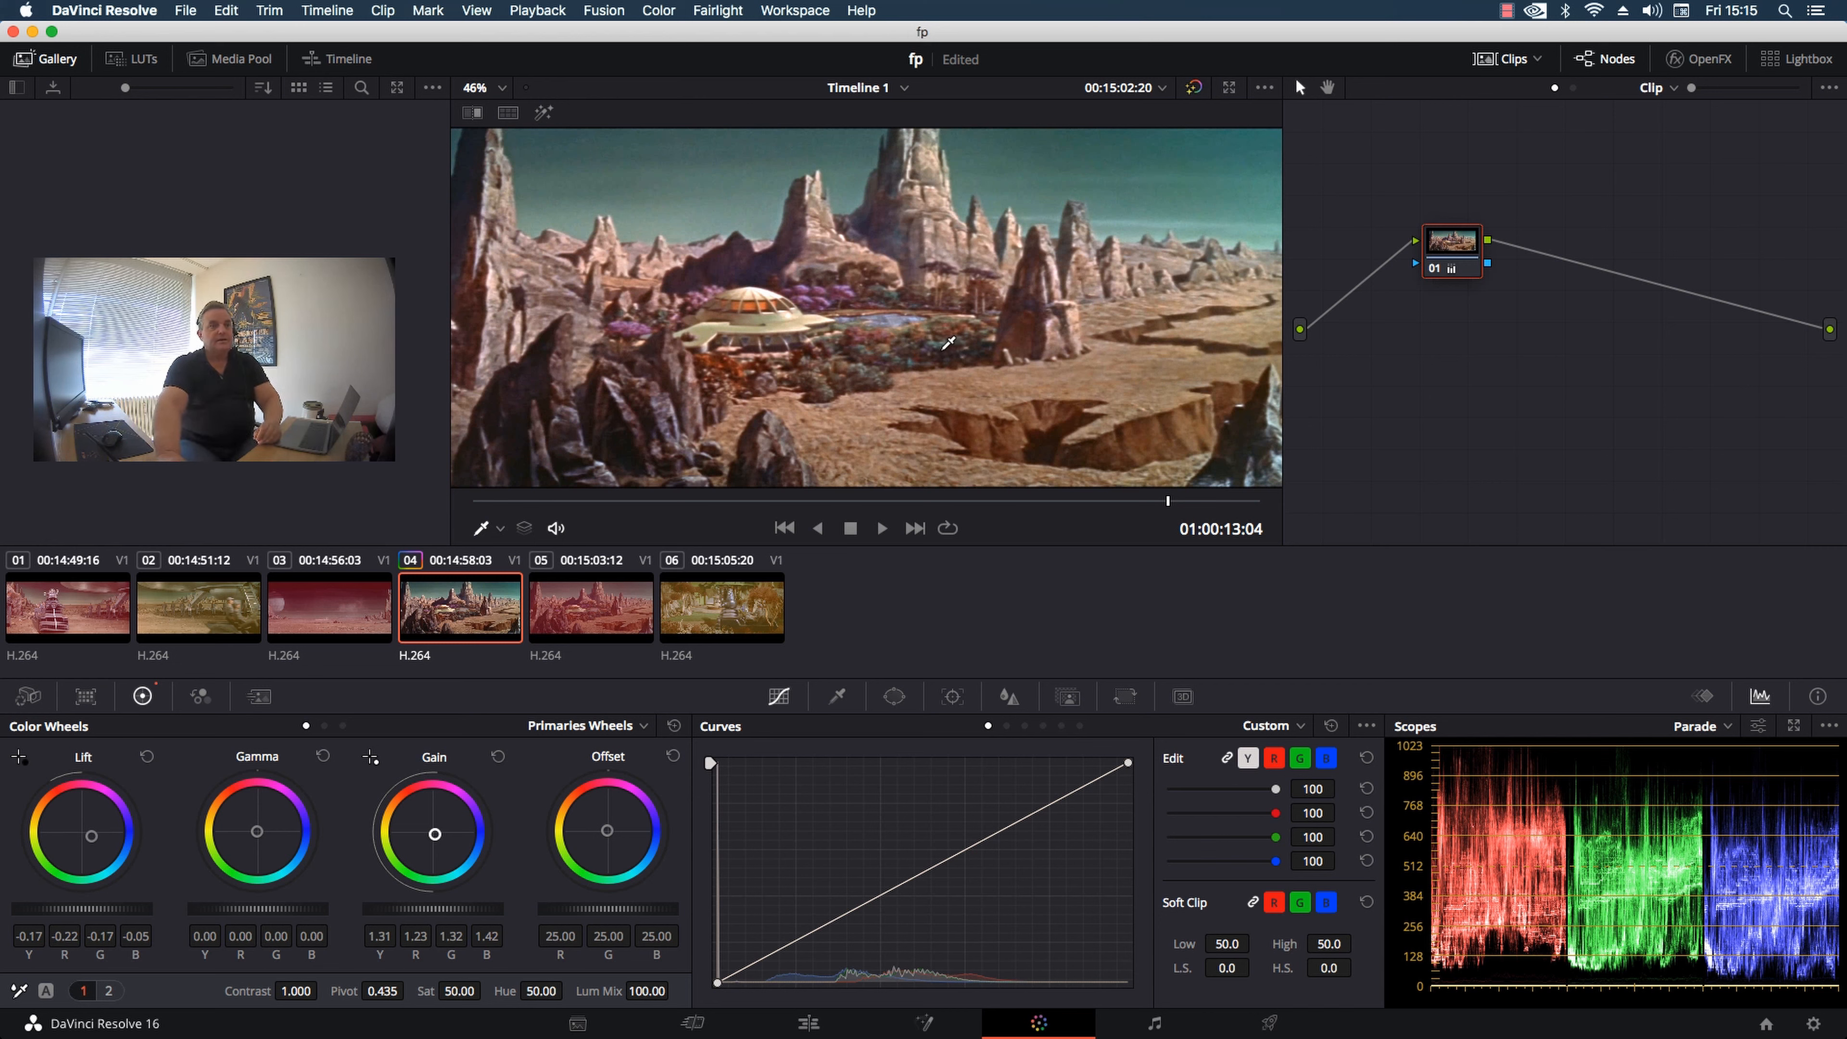
- Play from the graded clip 04 across the cut into clip 05, stopping during the dissolve
{"action": "key", "text": "Left"}
{"action": "key", "text": "Left"}
{"action": "key", "text": "Right"}
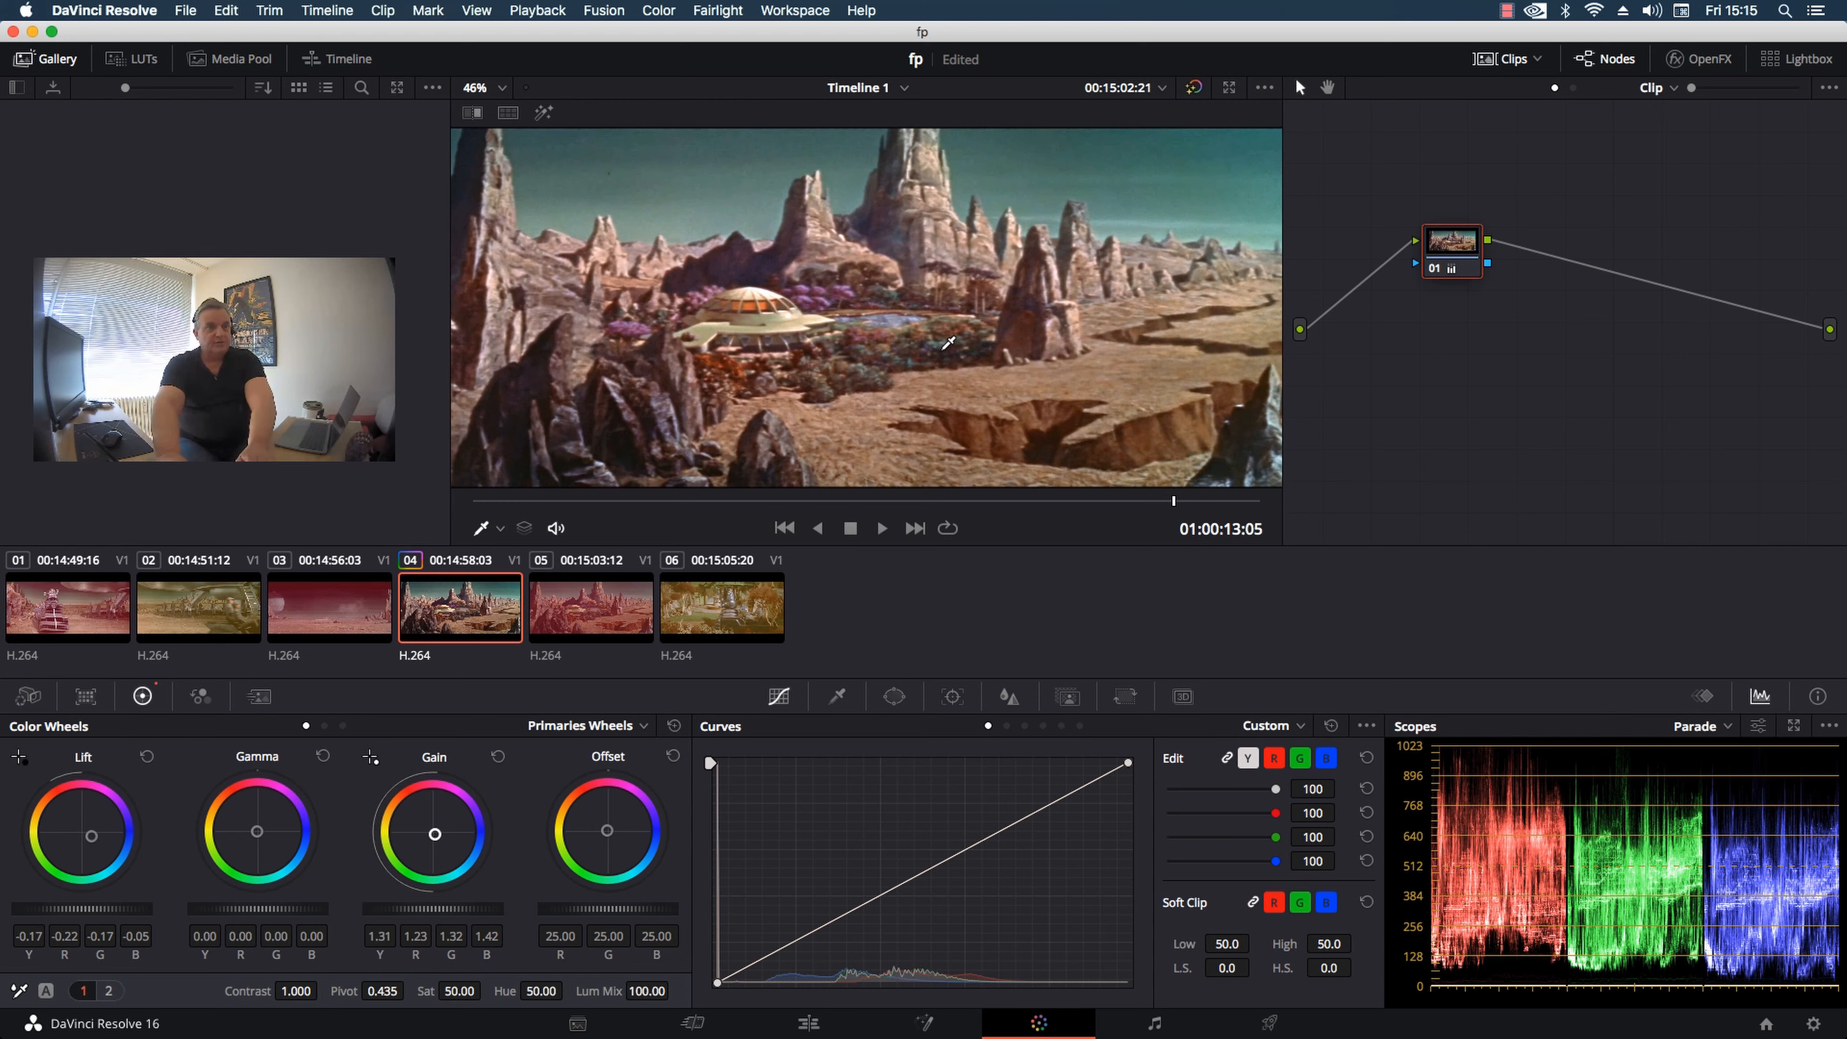
{"action": "key", "text": "space"}
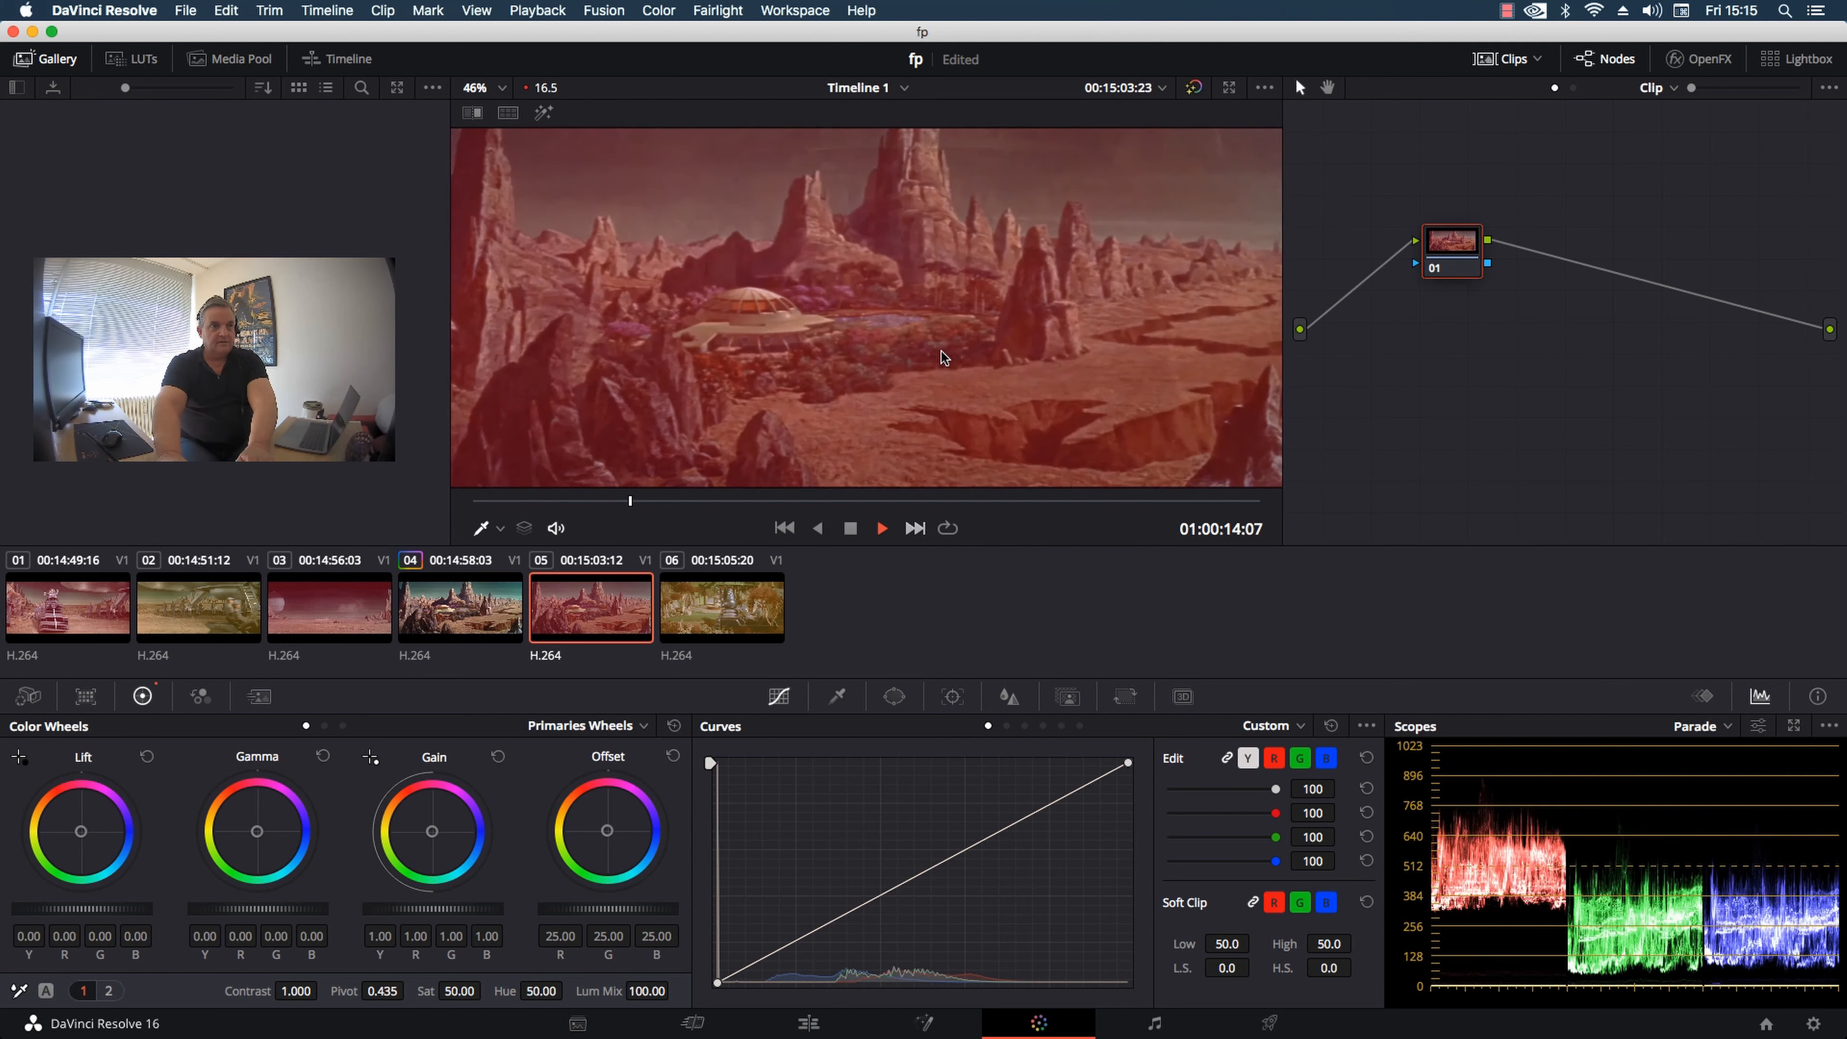
{"action": "key", "text": "space"}
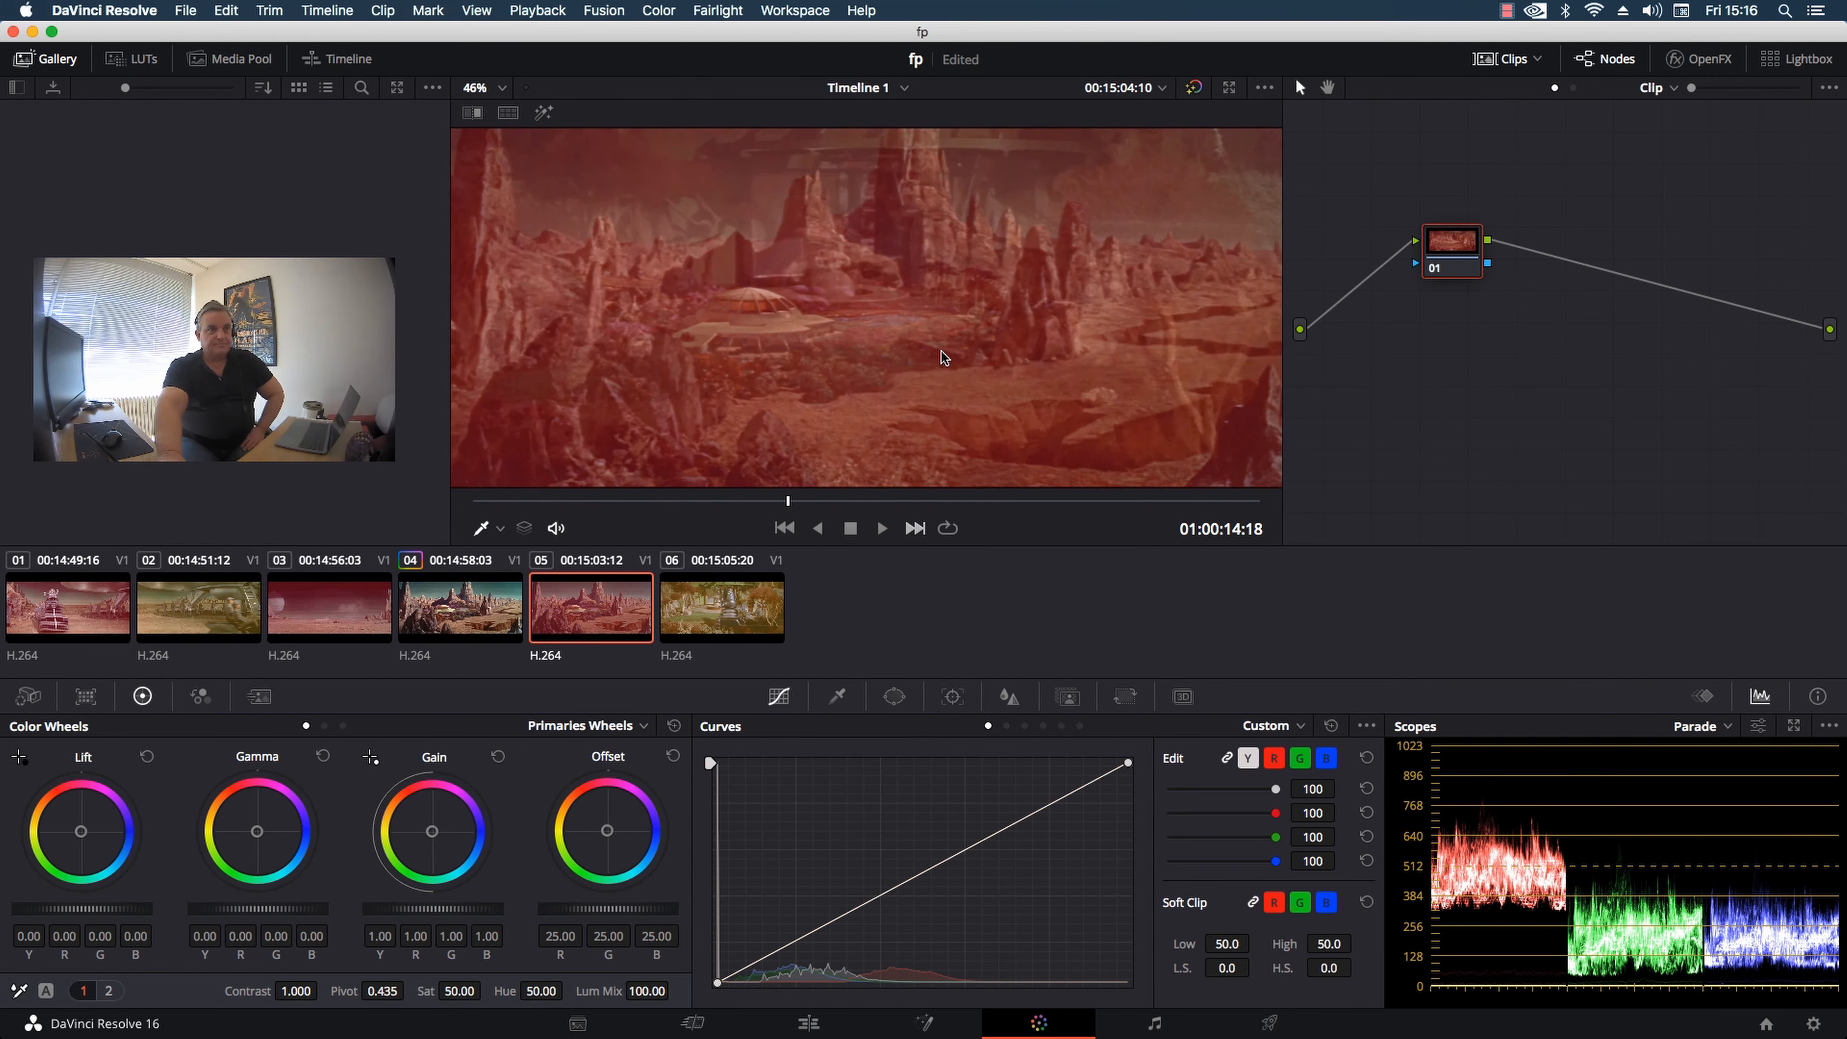
- Examine clip 05 frame by frame backwards from the dissolve to the cut with clip 04
{"action": "key", "text": "Left"}
{"action": "key", "text": "Left"}
{"action": "key", "text": "Left"}
{"action": "key", "text": "Left"}
{"action": "key", "text": "Left"}
{"action": "key", "text": "Left"}
{"action": "key", "text": "Left"}
{"action": "key", "text": "Left"}
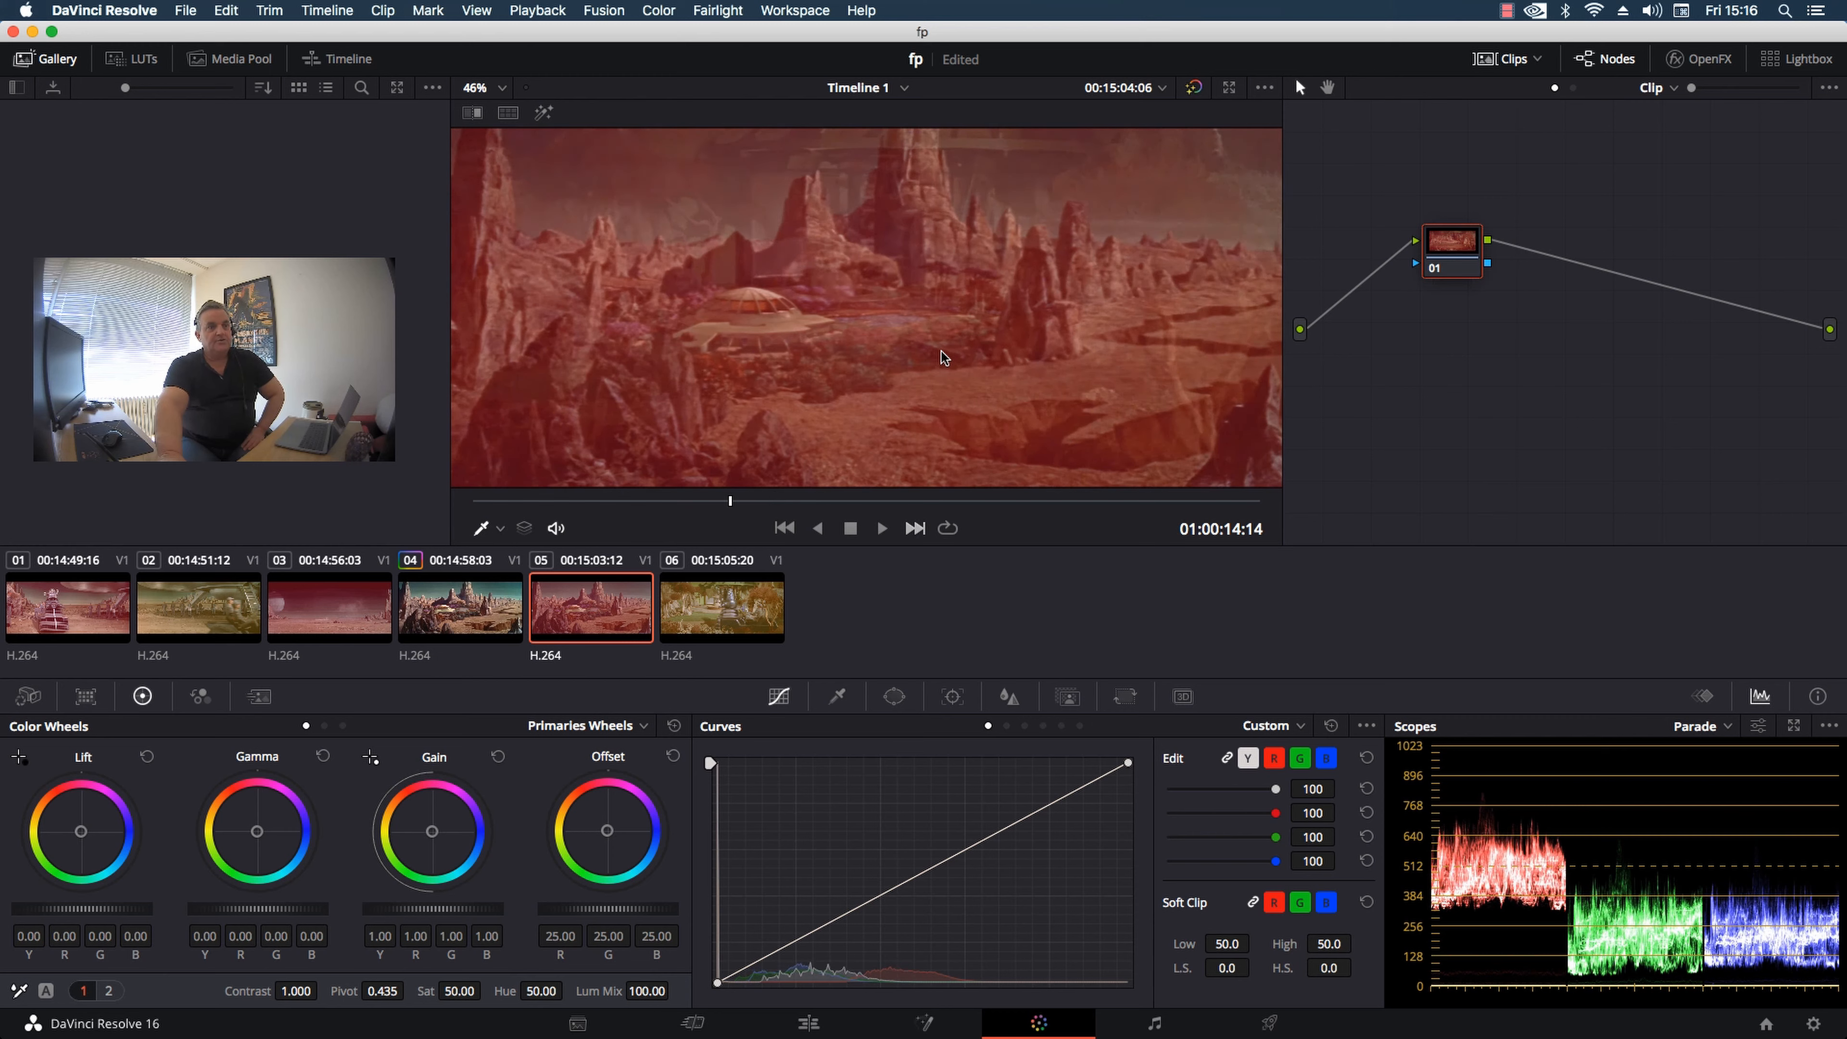
{"action": "key", "text": "Left"}
{"action": "key", "text": "Left"}
{"action": "key", "text": "Left"}
{"action": "key", "text": "Left"}
{"action": "key", "text": "Left"}
{"action": "key", "text": "Left"}
{"action": "key", "text": "Left"}
{"action": "key", "text": "Left"}
{"action": "key", "text": "Left"}
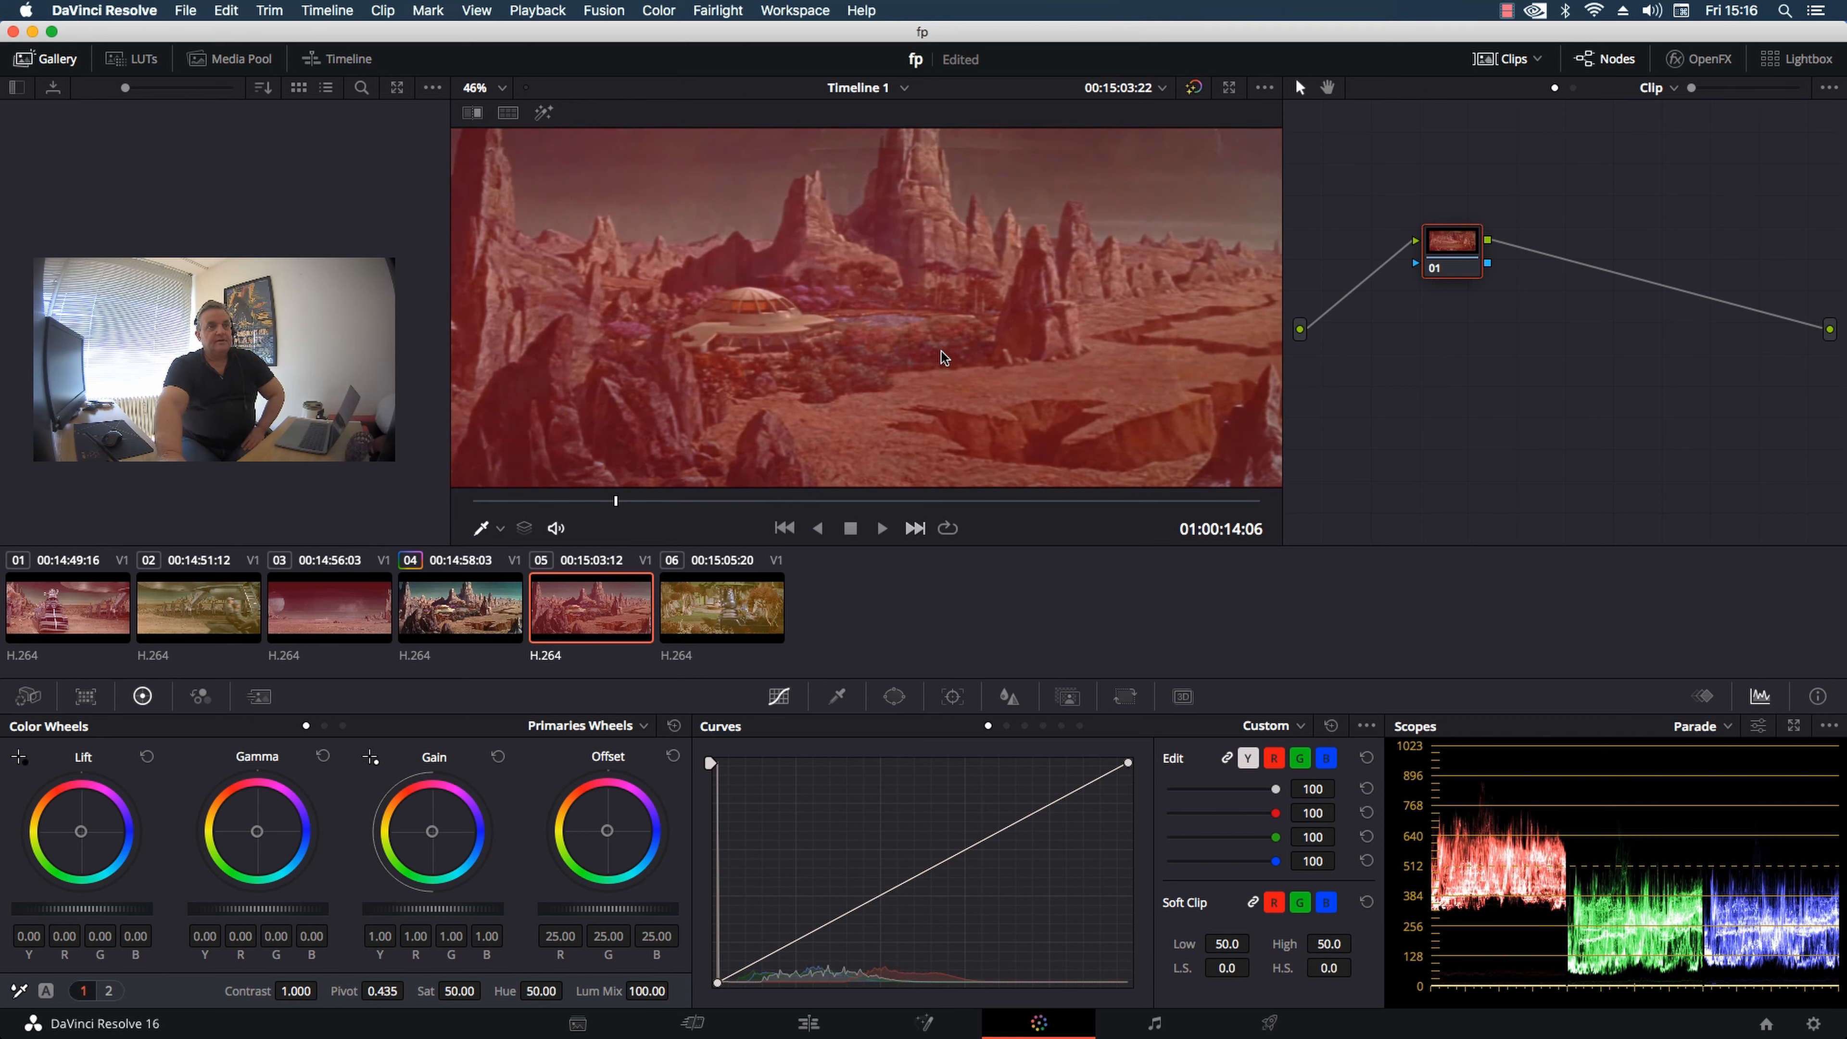
{"action": "key", "text": "Left"}
{"action": "key", "text": "Left"}
{"action": "key", "text": "Left"}
{"action": "key", "text": "Left"}
{"action": "key", "text": "Left"}
{"action": "key", "text": "Left"}
{"action": "key", "text": "Left"}
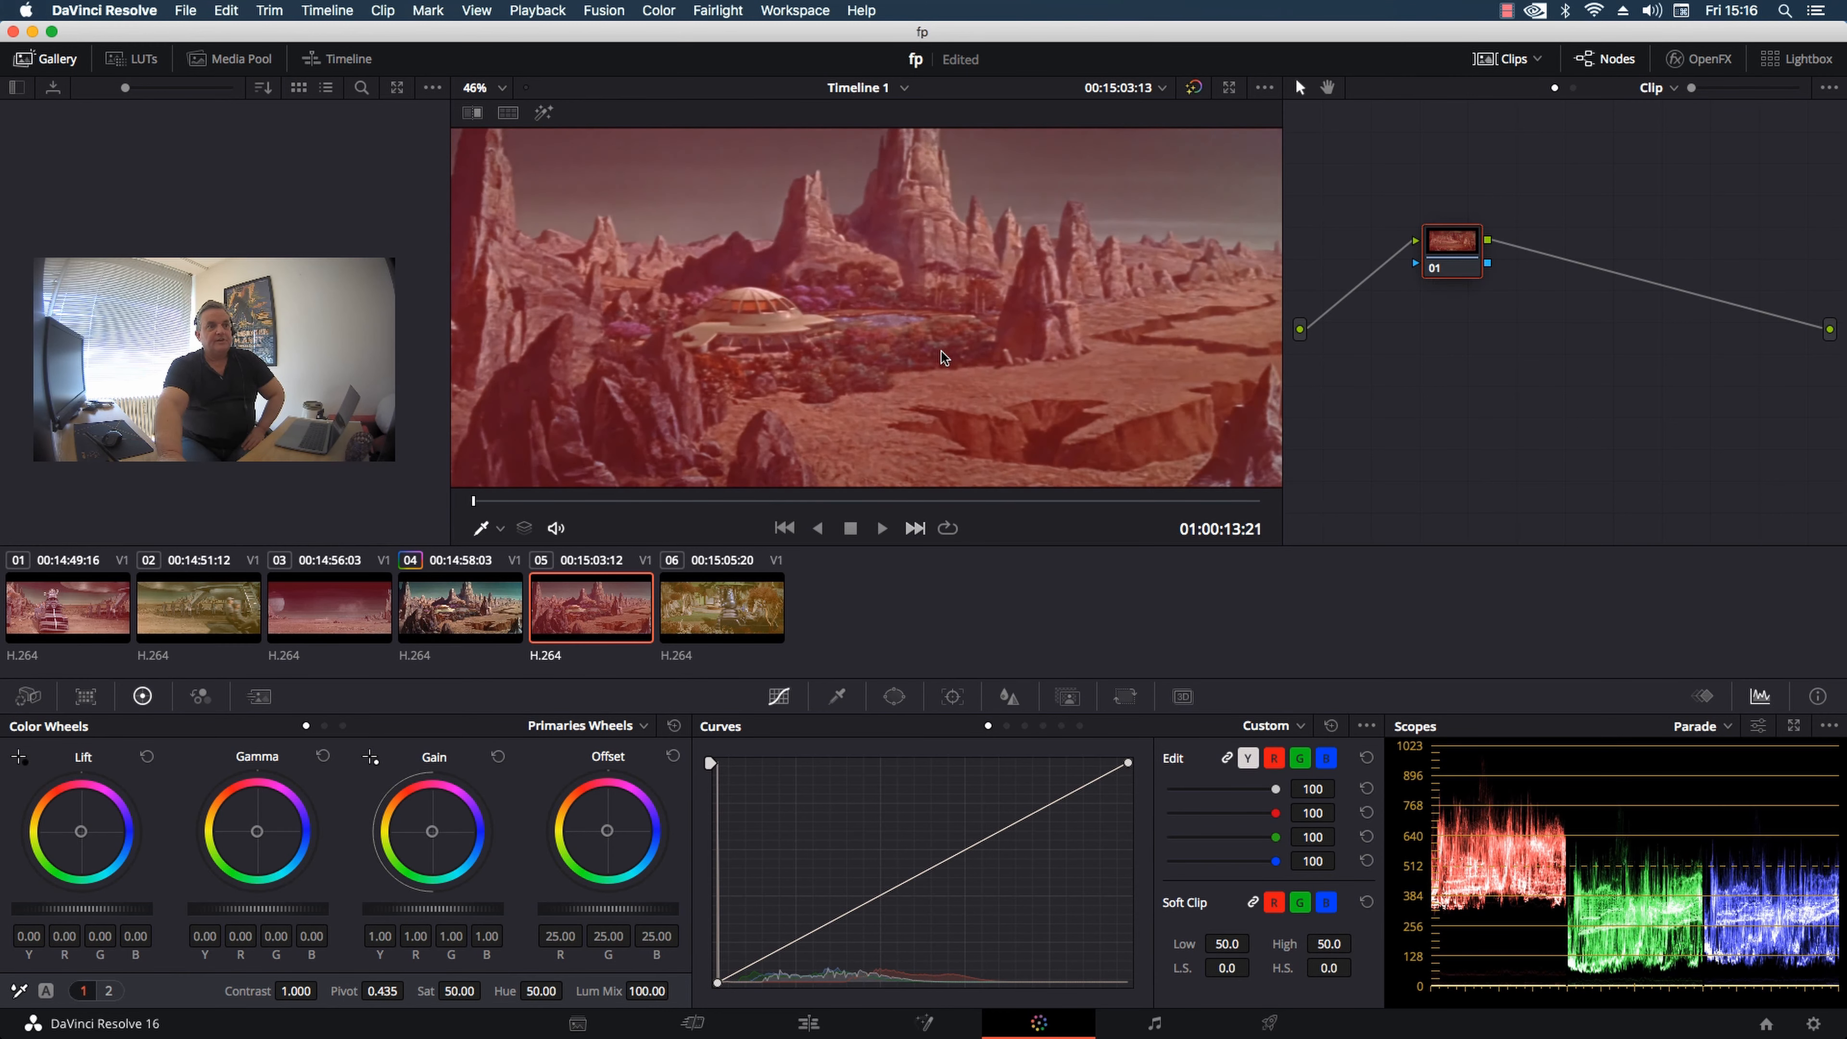
- Compare the frames on either side of the cut and grab a gallery still of clip 04's last frame
{"action": "key", "text": "Right"}
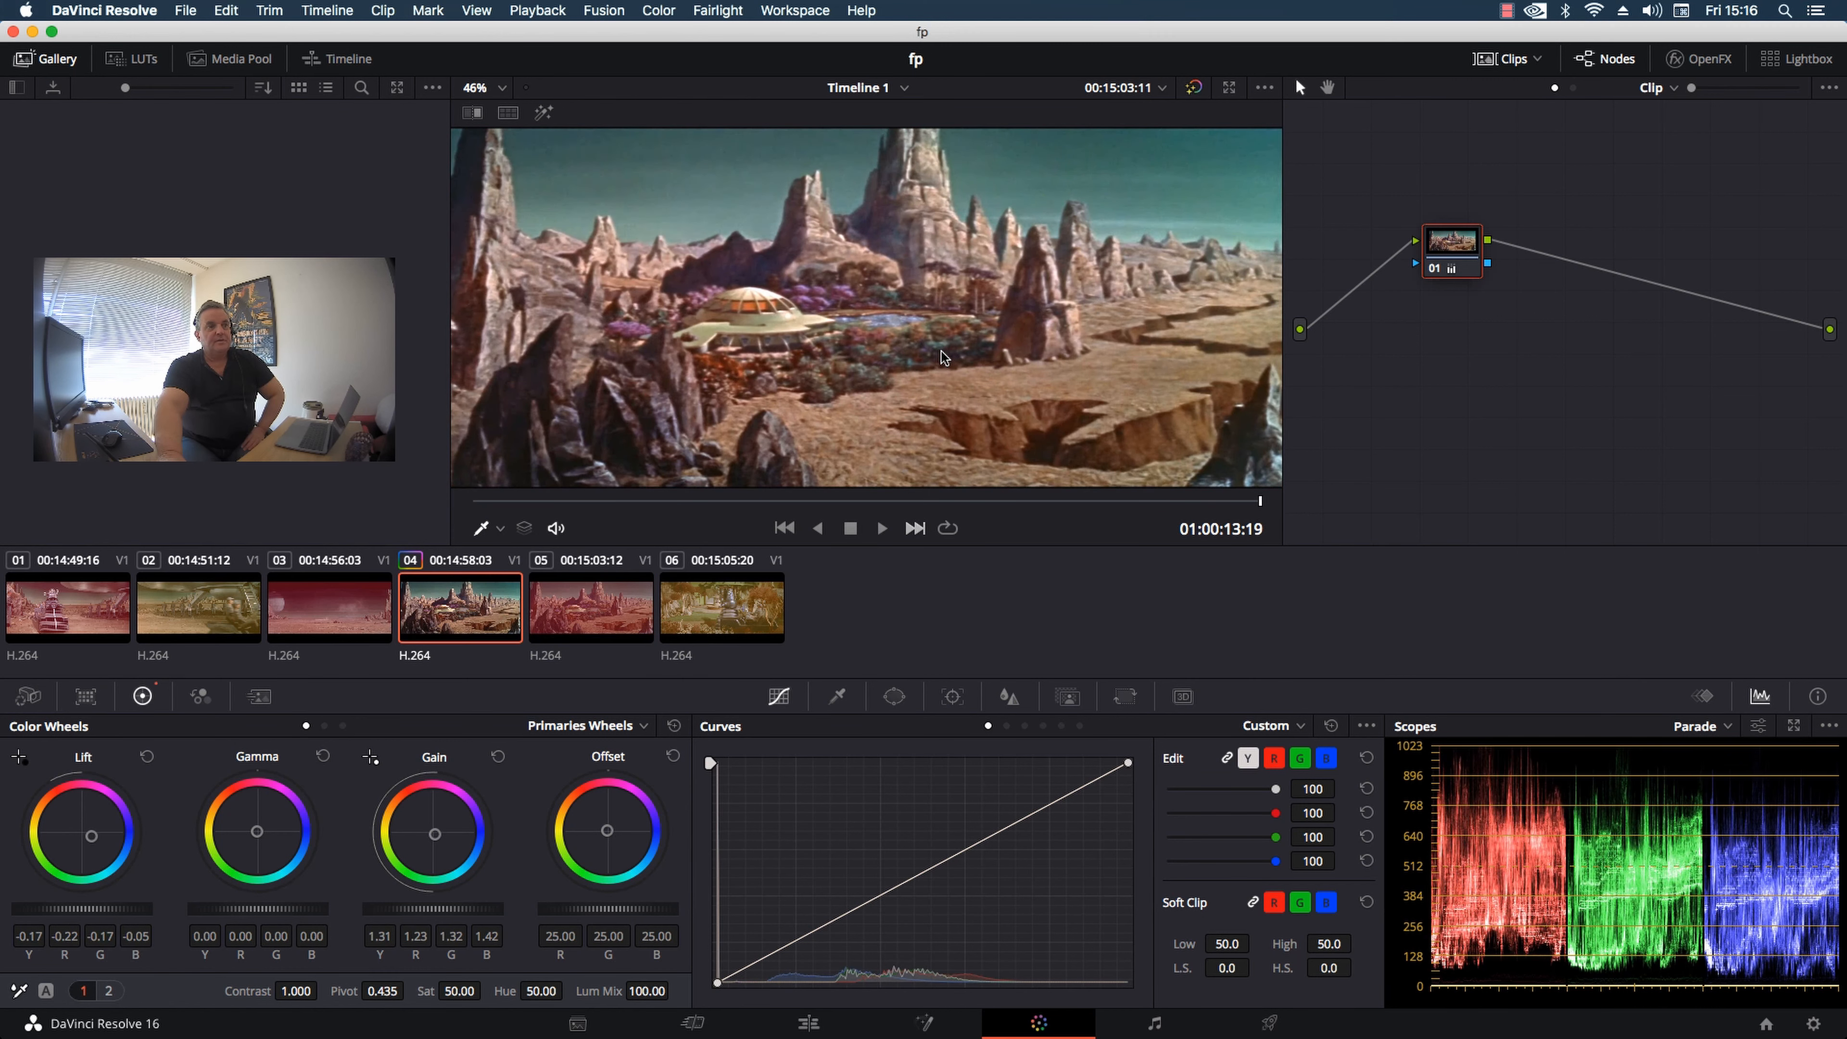
{"action": "key", "text": "Right"}
{"action": "key", "text": "Left"}
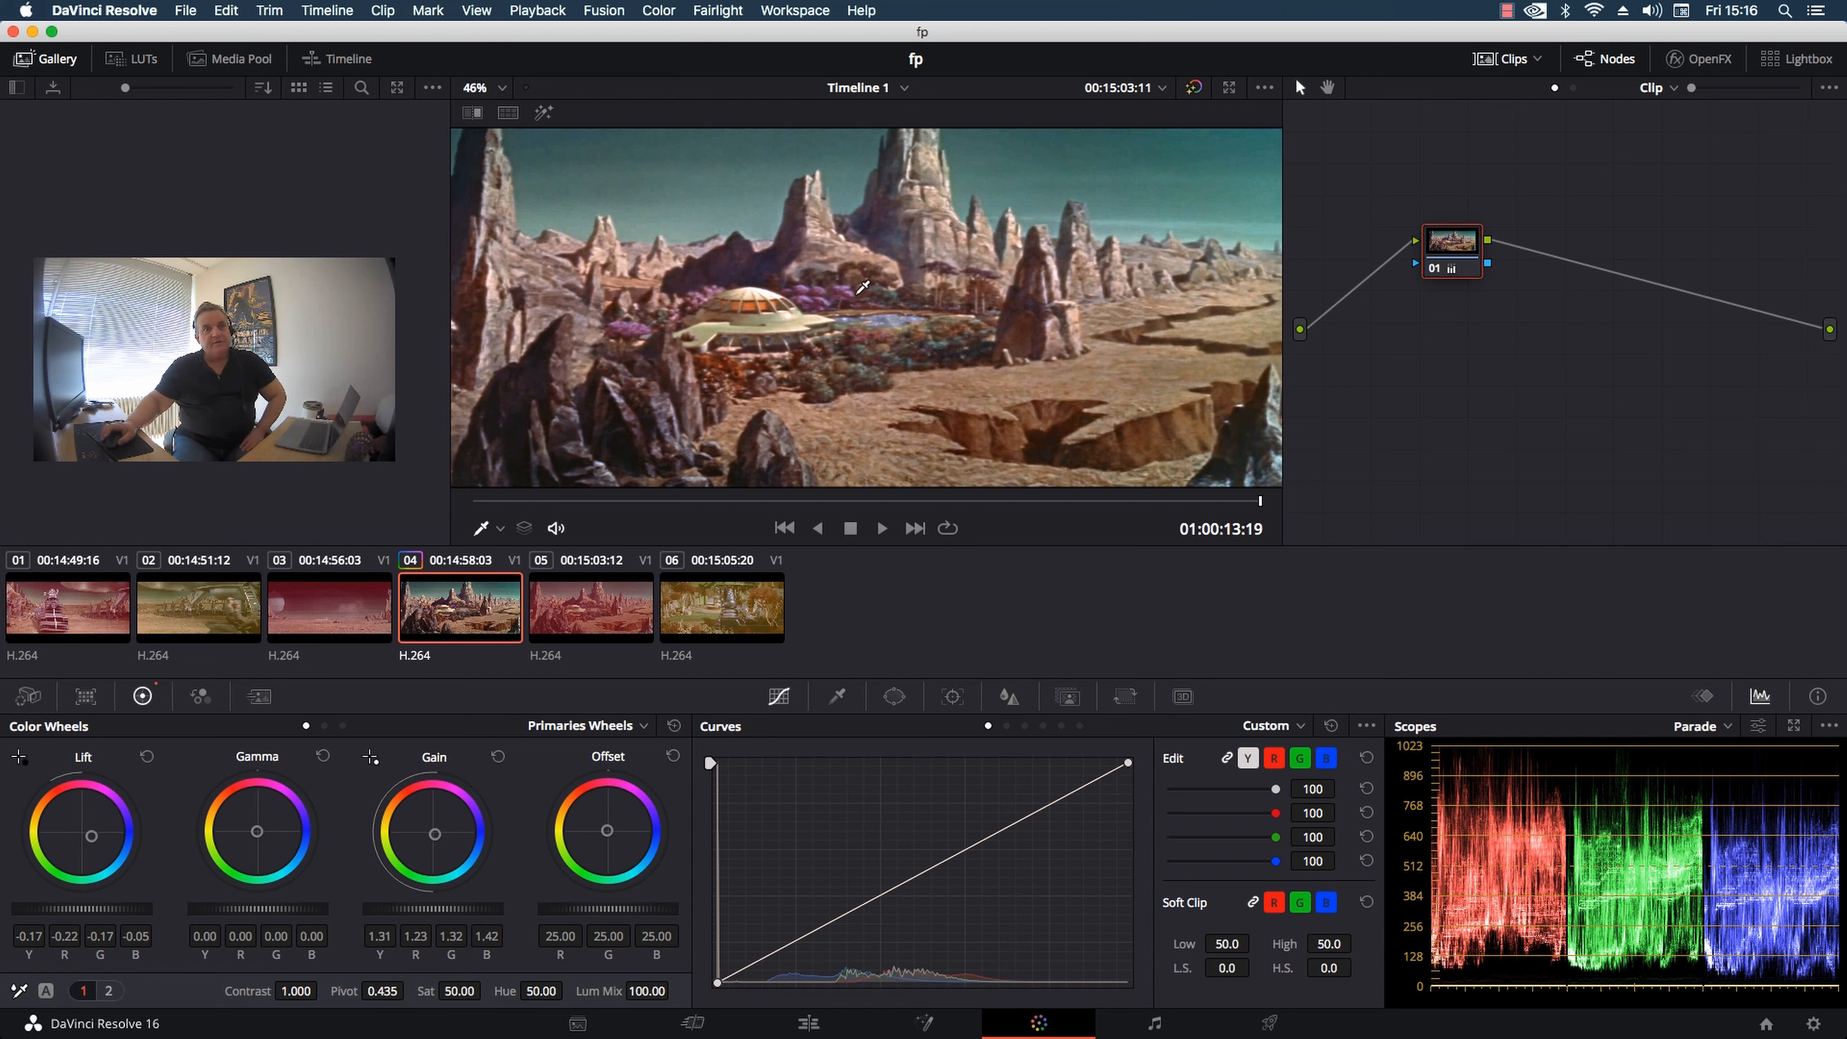
{"action": "right_click", "coordinate": [855, 268]}
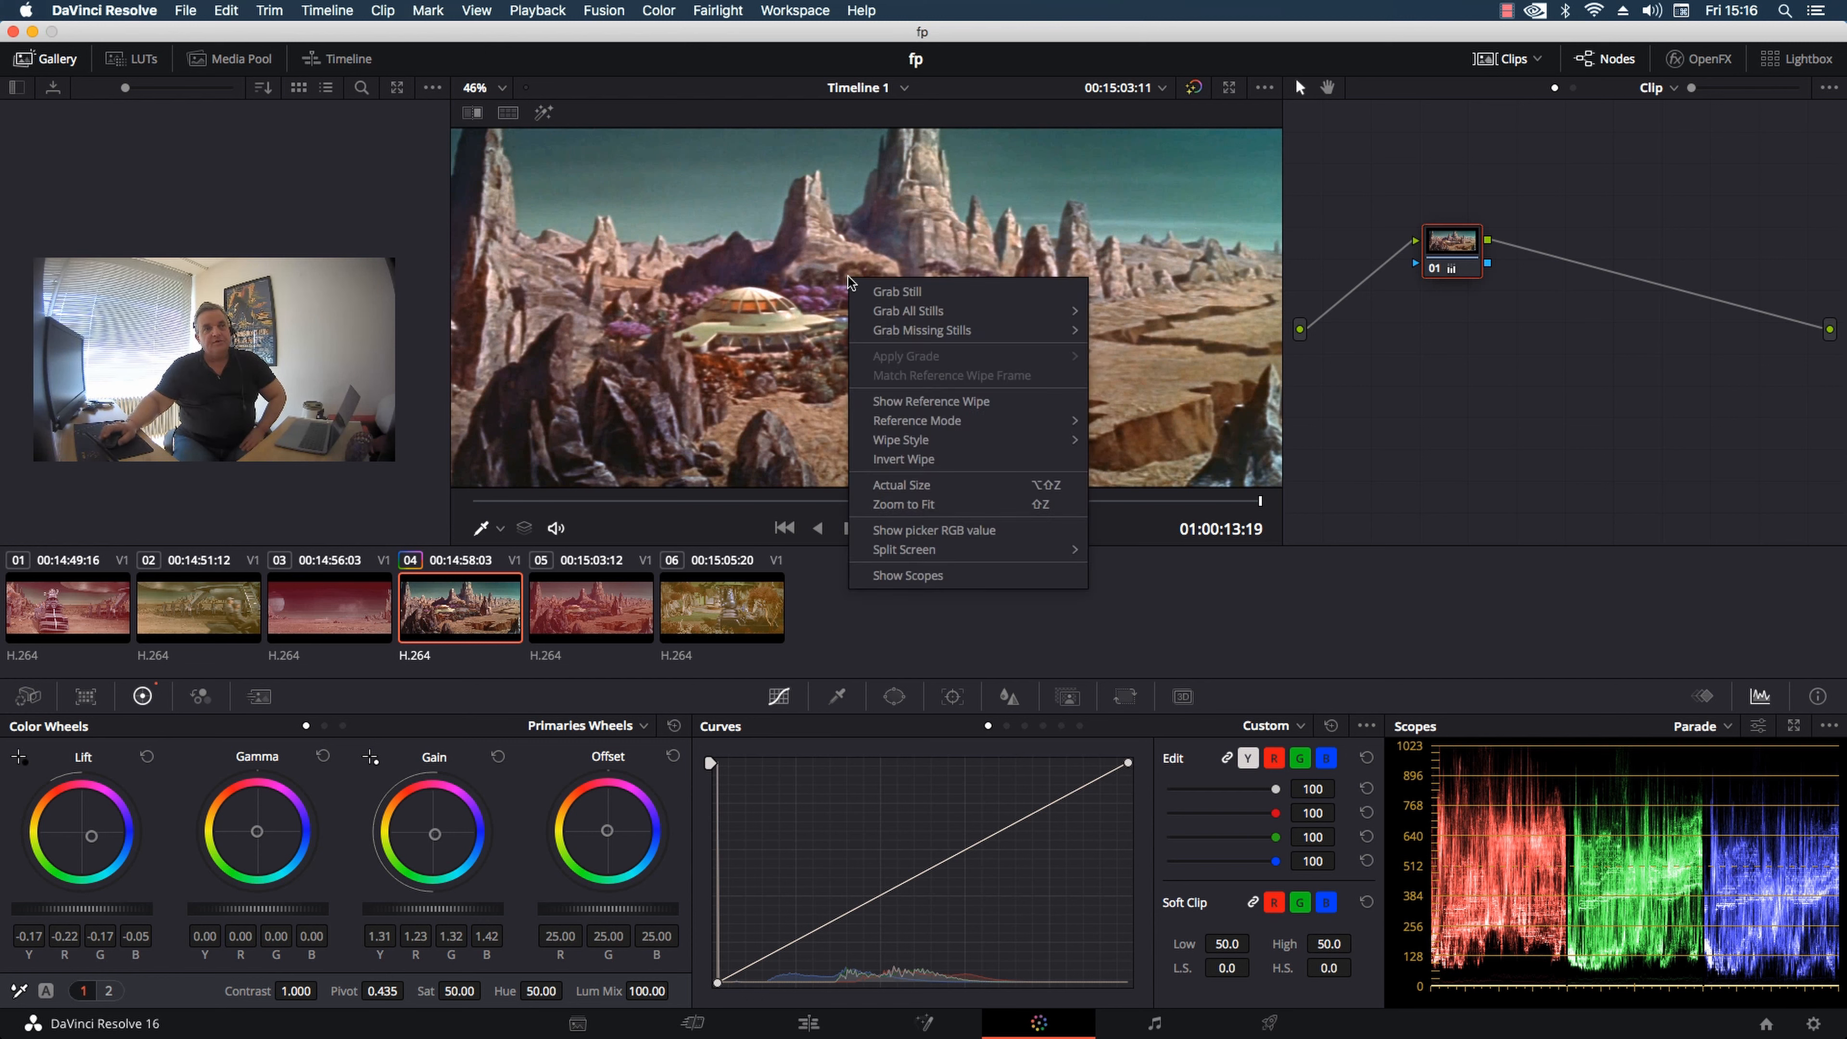
{"action": "left_click", "coordinate": [905, 288]}
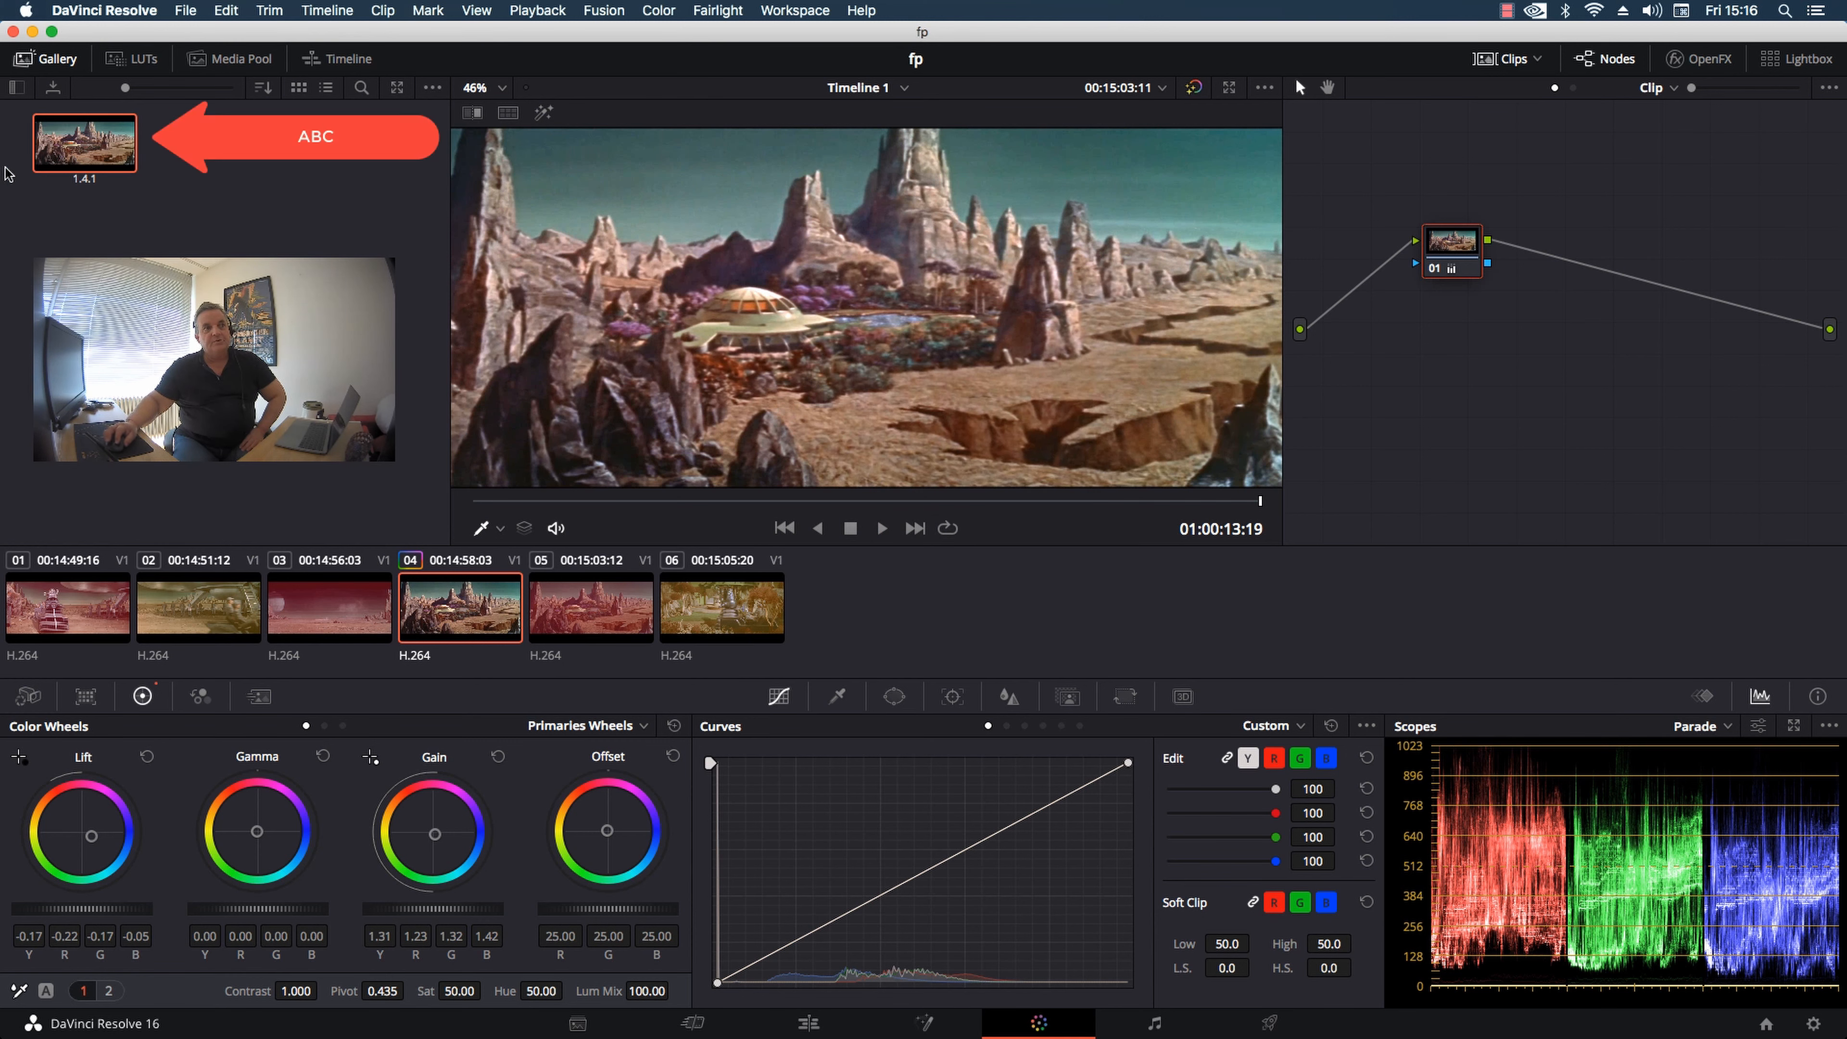
- Compare clips 04 and 05 at the cut, and set clip 05's Lift YRGB to -0.03, -0.19, 0.01, -0.01
{"action": "key", "text": "Down"}
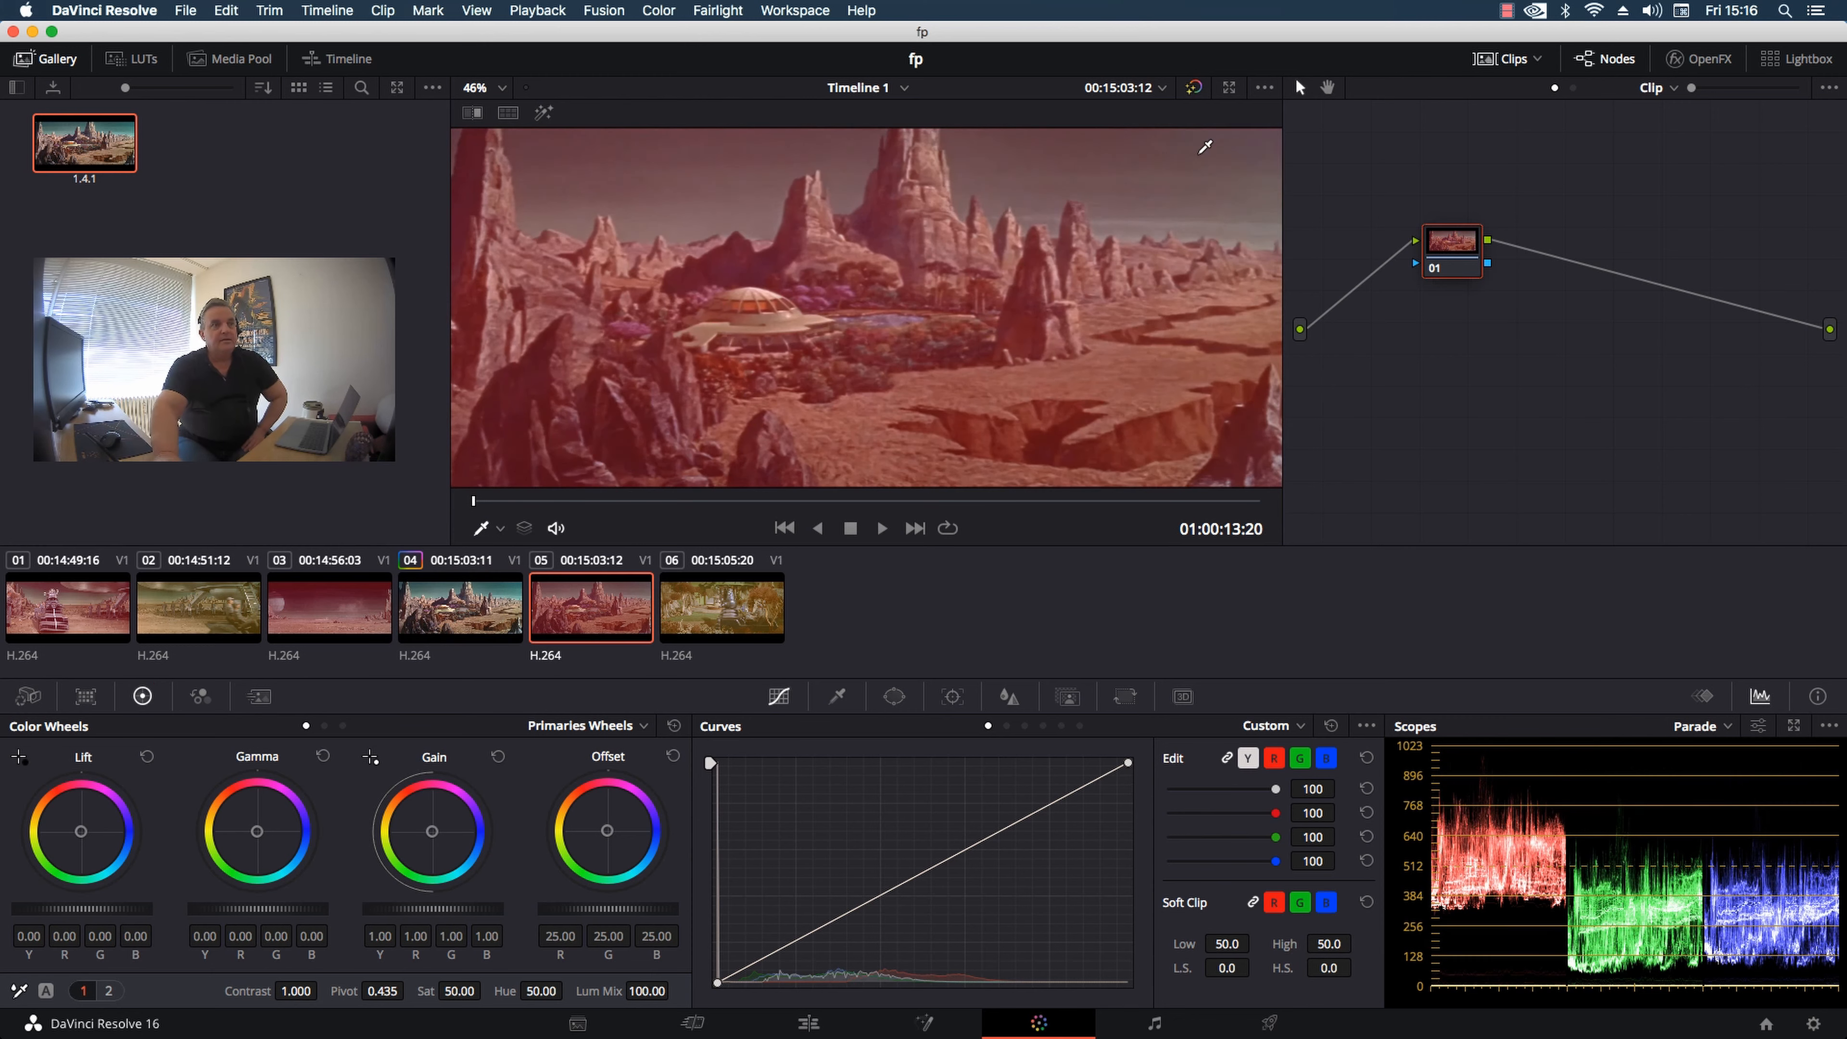
{"action": "key", "text": "Up"}
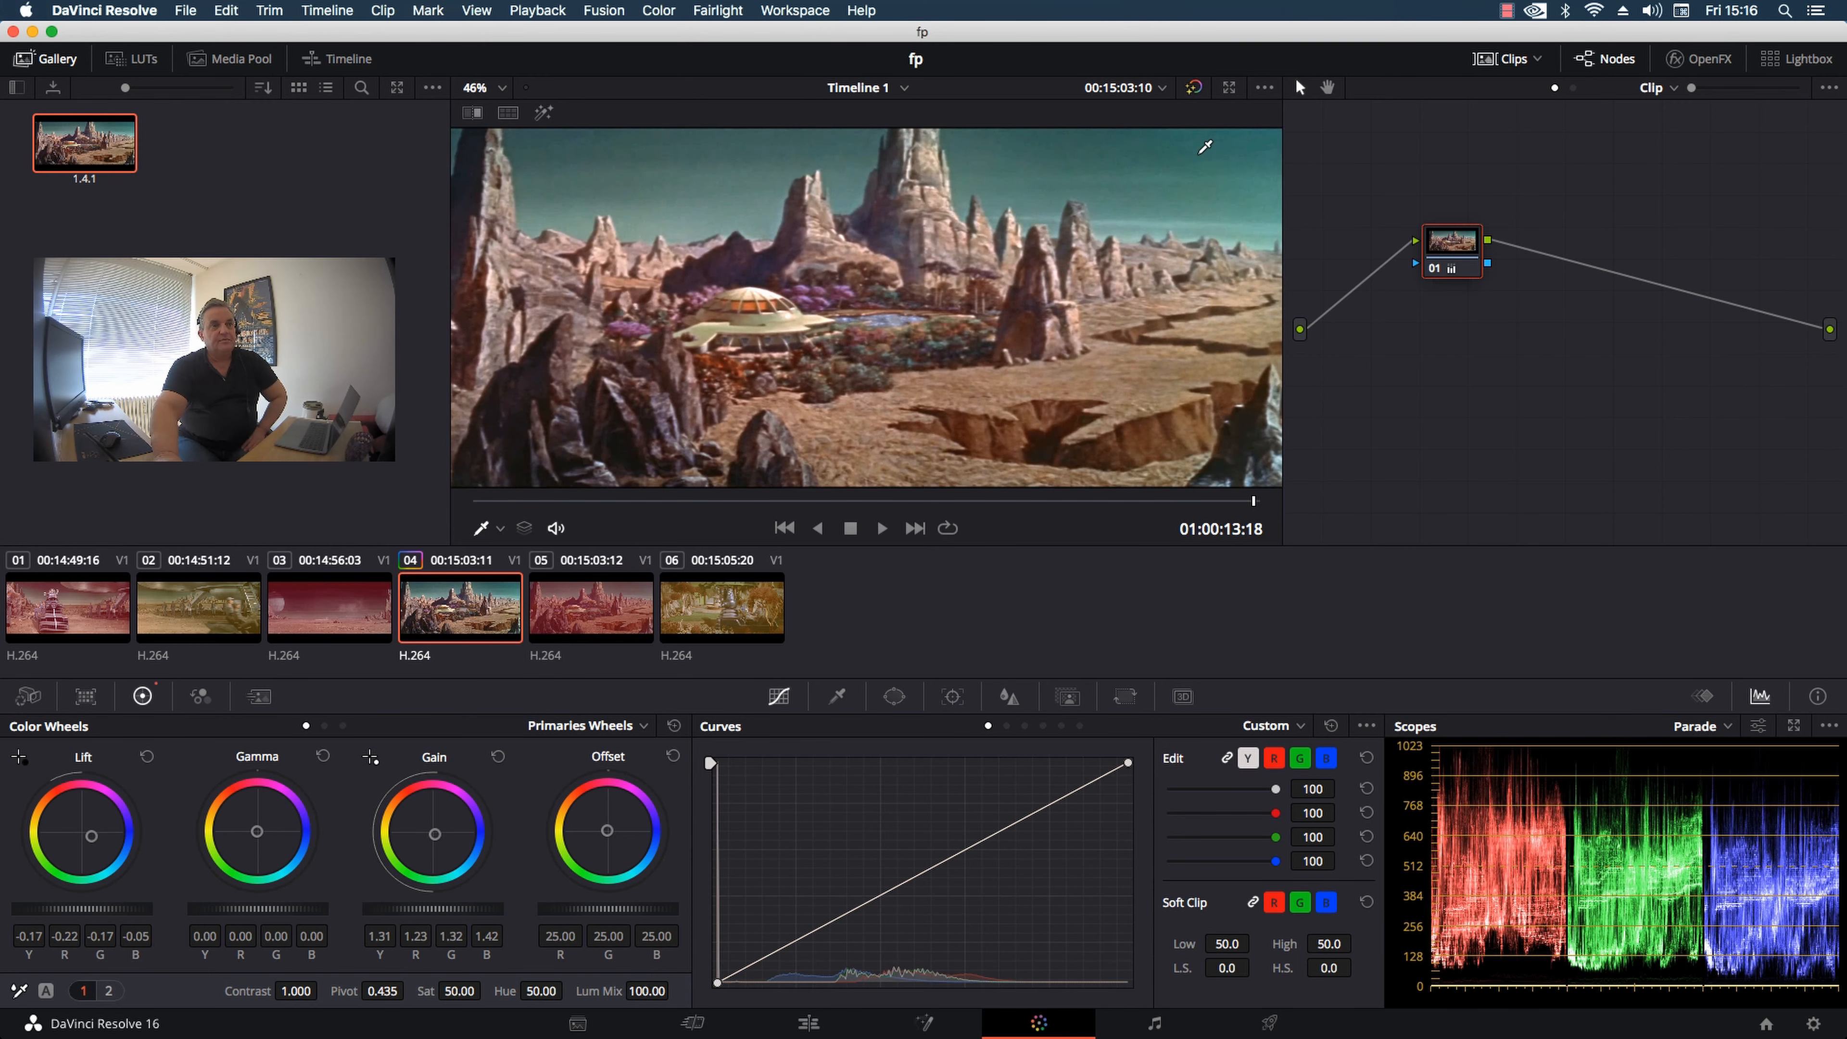
{"action": "key", "text": "Down"}
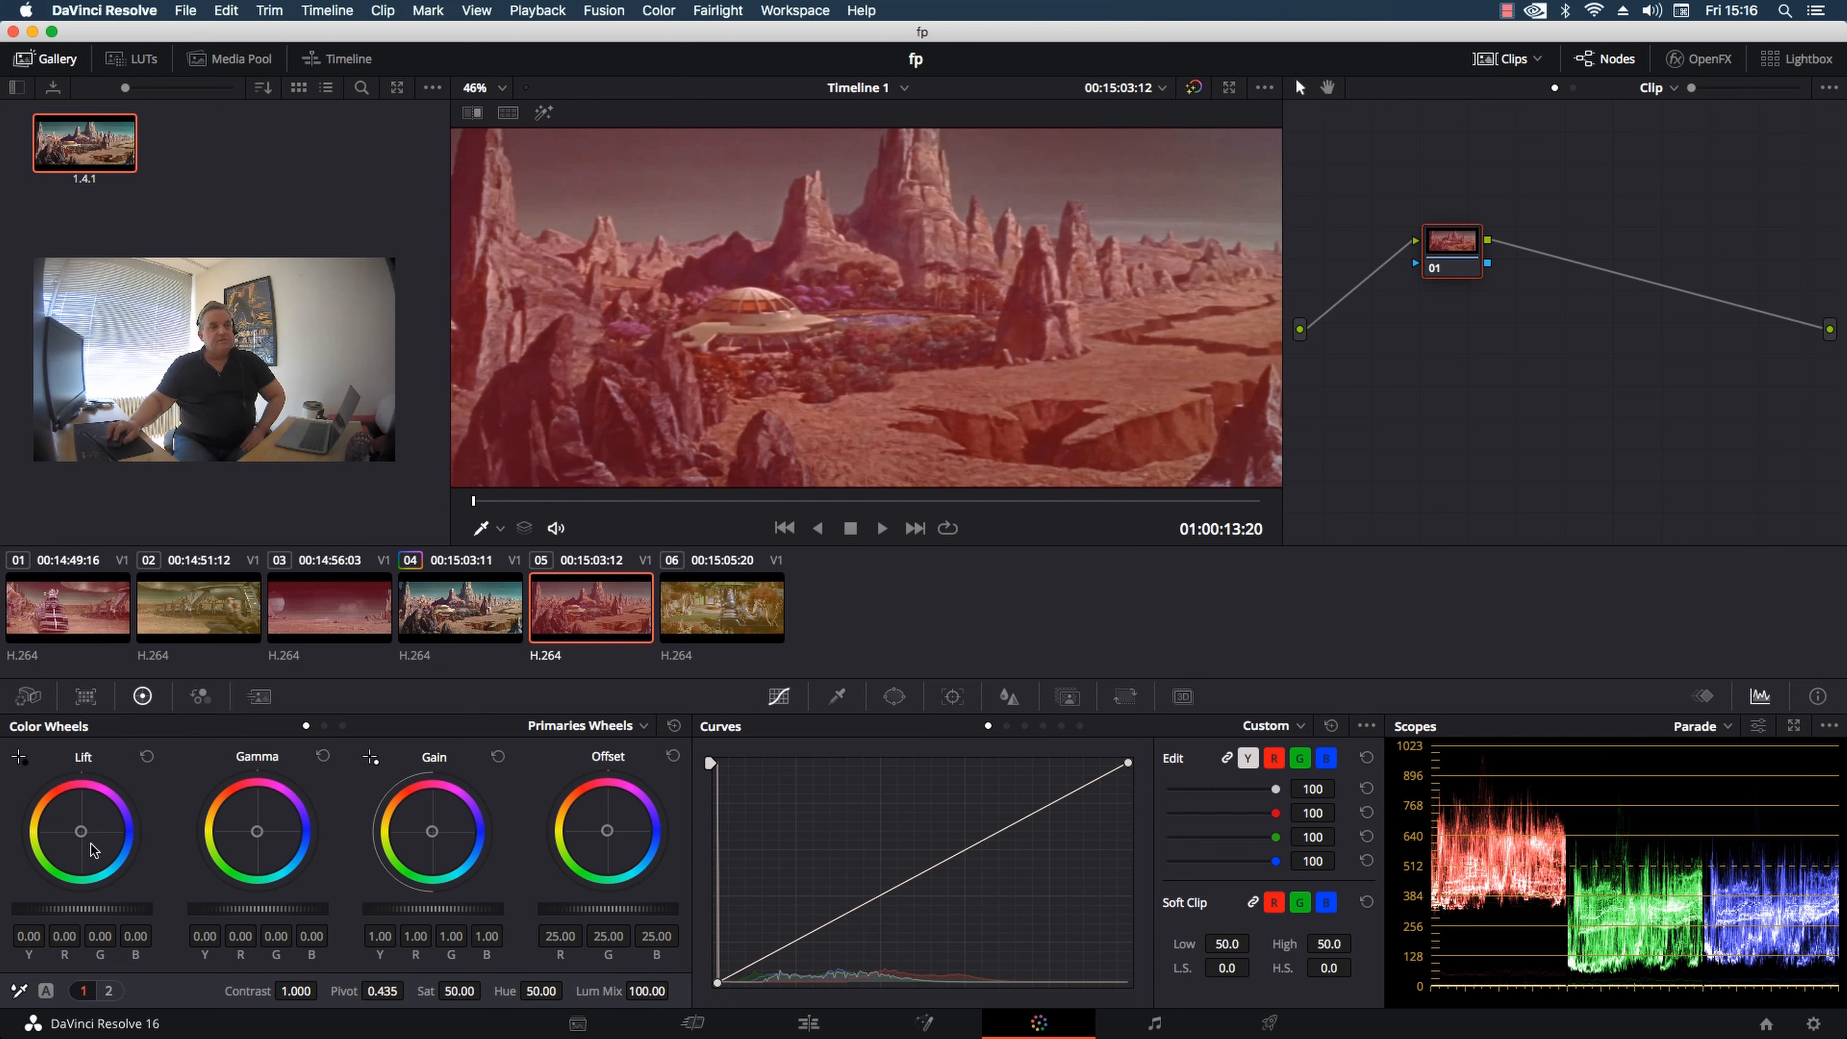
{"action": "left_click_drag", "start_coordinate": [79, 830], "coordinate": [83, 846]}
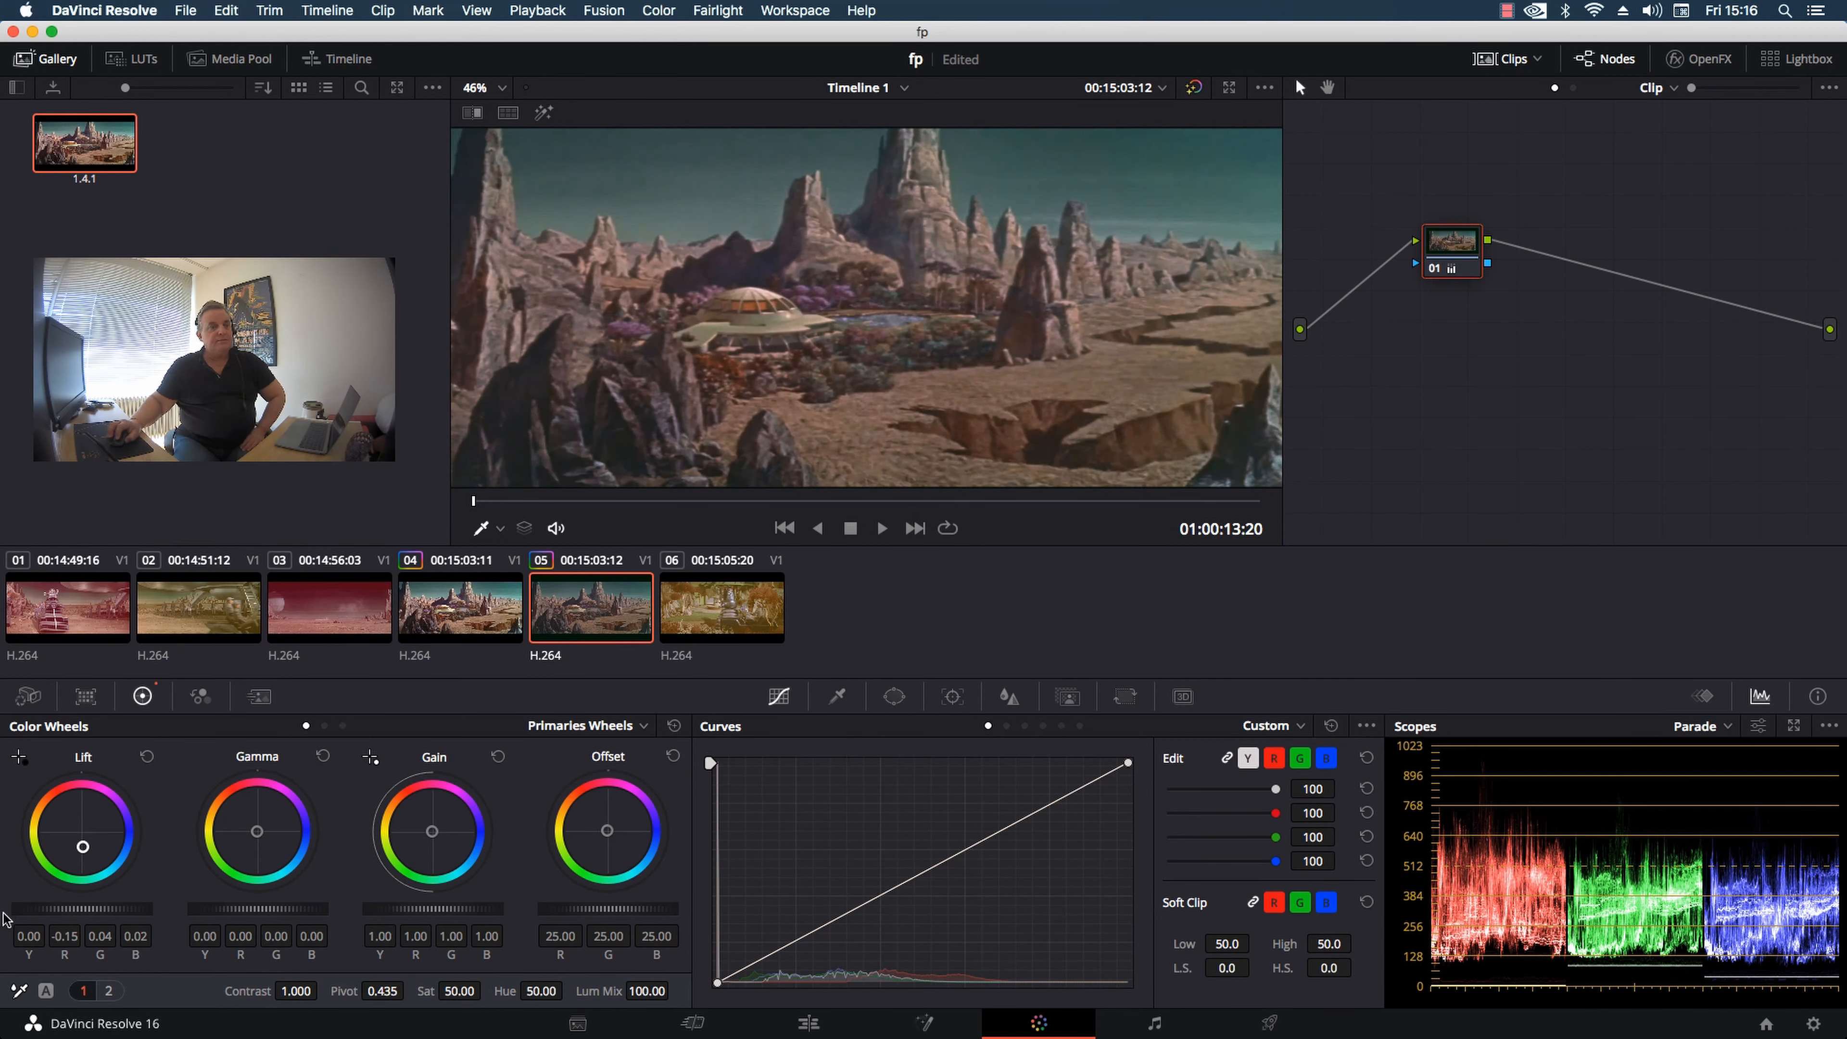
{"action": "left_click_drag", "start_coordinate": [87, 909], "coordinate": [73, 910]}
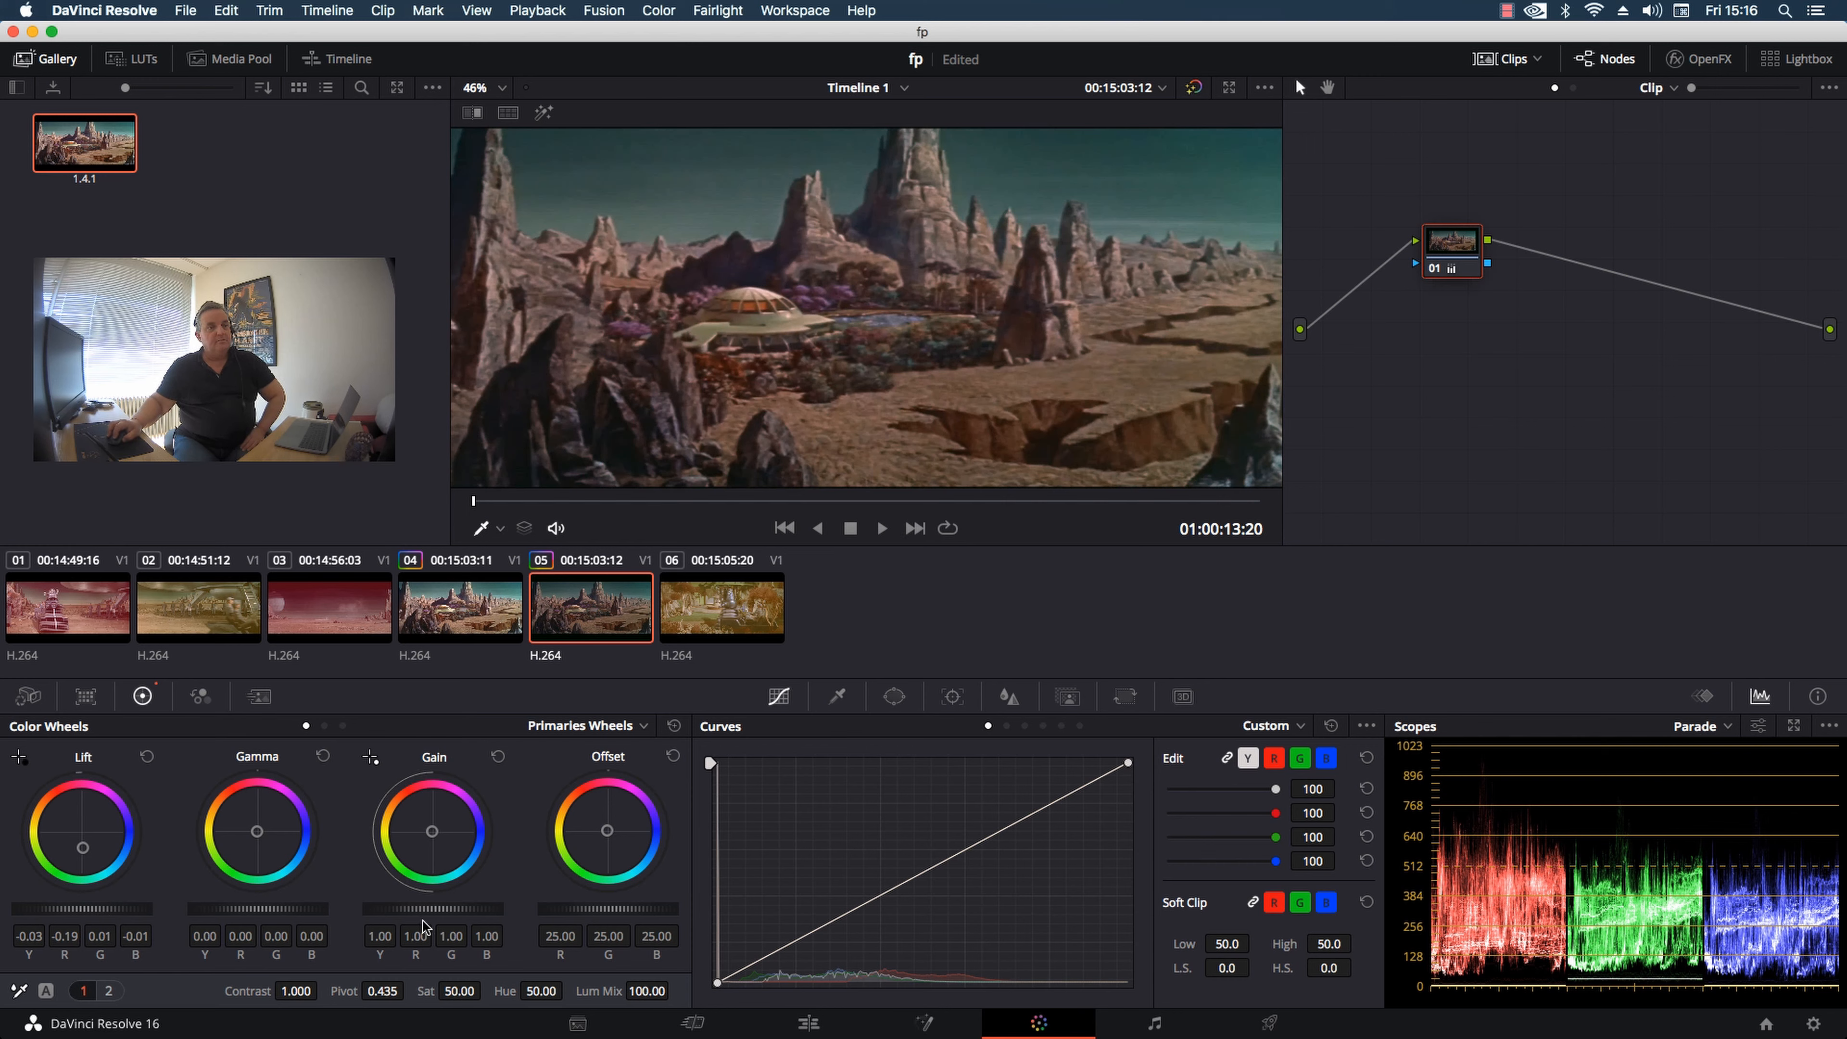
- Brighten and balance clip 05's highlights with Gain YRGB at 1.30, 1.13, 1.34, 1.39
{"action": "left_click_drag", "start_coordinate": [423, 910], "coordinate": [458, 909]}
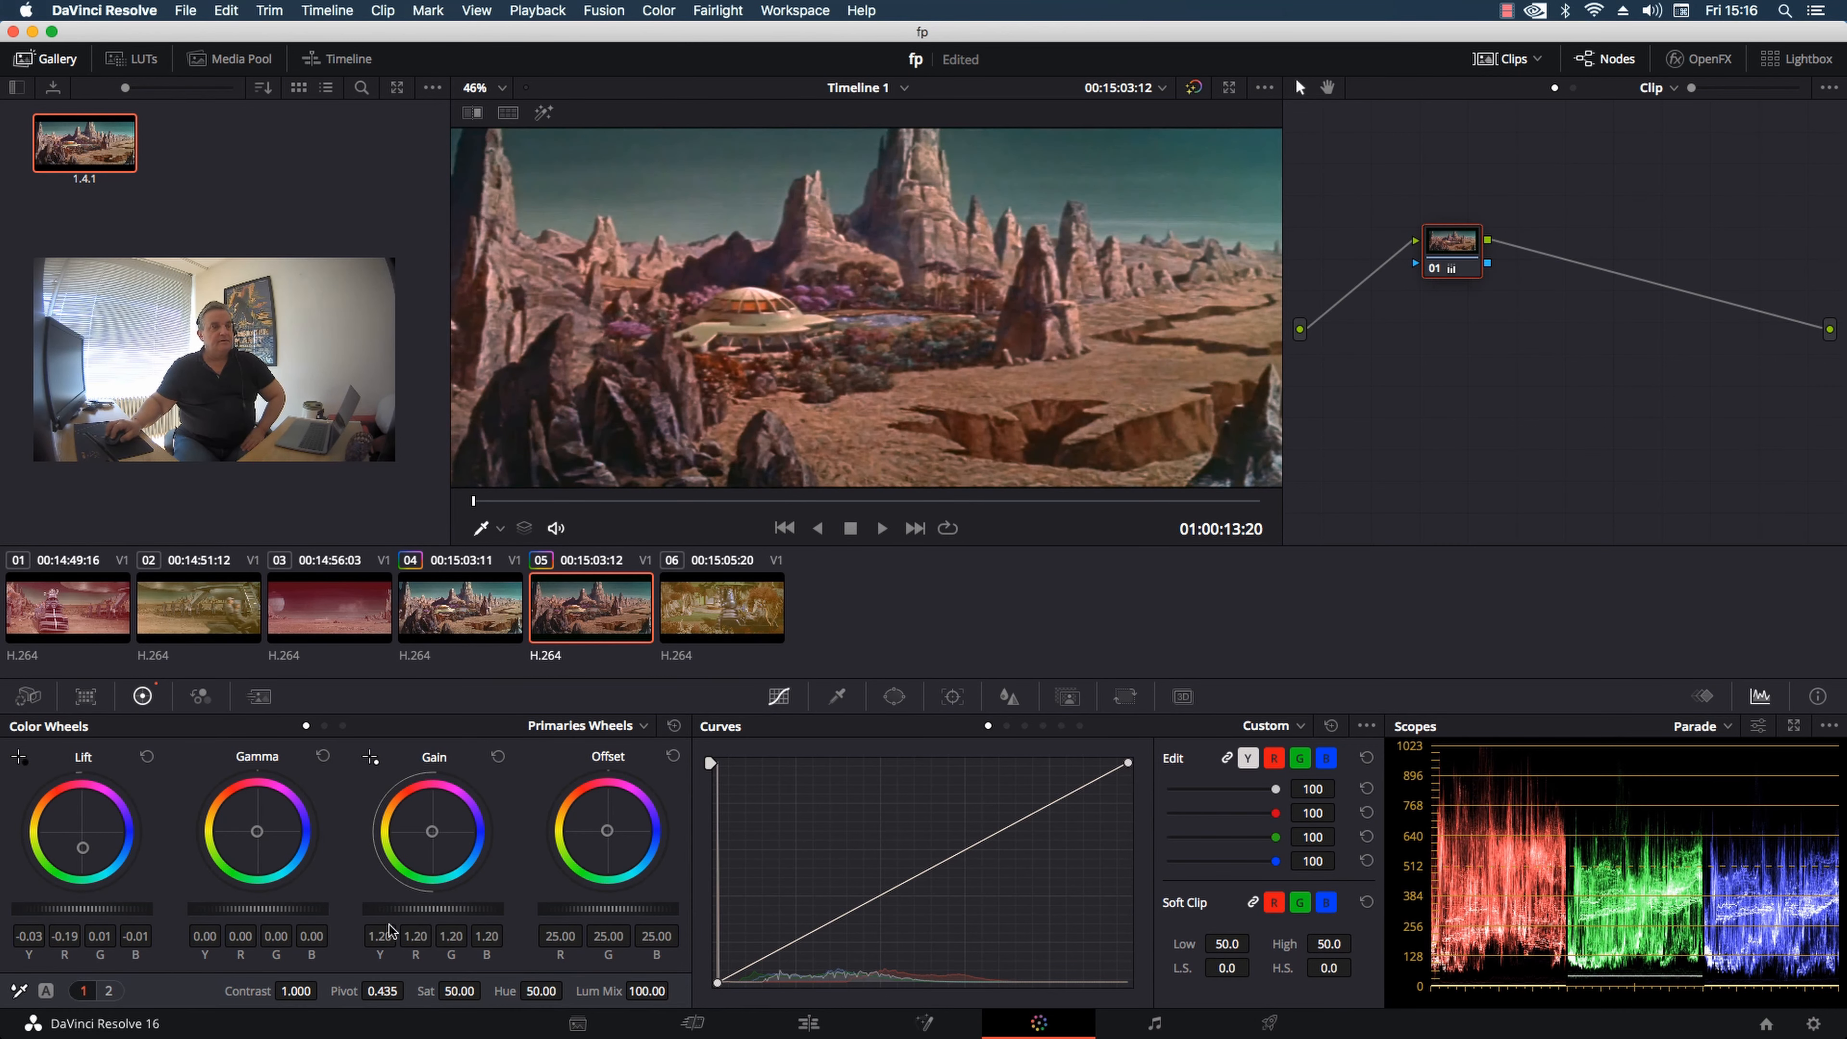
{"action": "mouse_move", "coordinate": [424, 849]}
{"action": "left_mouse_down"}
{"action": "mouse_move", "coordinate": [472, 880]}
{"action": "mouse_move", "coordinate": [425, 842]}
{"action": "left_mouse_up"}
{"action": "left_click_drag", "start_coordinate": [436, 909], "coordinate": [480, 910]}
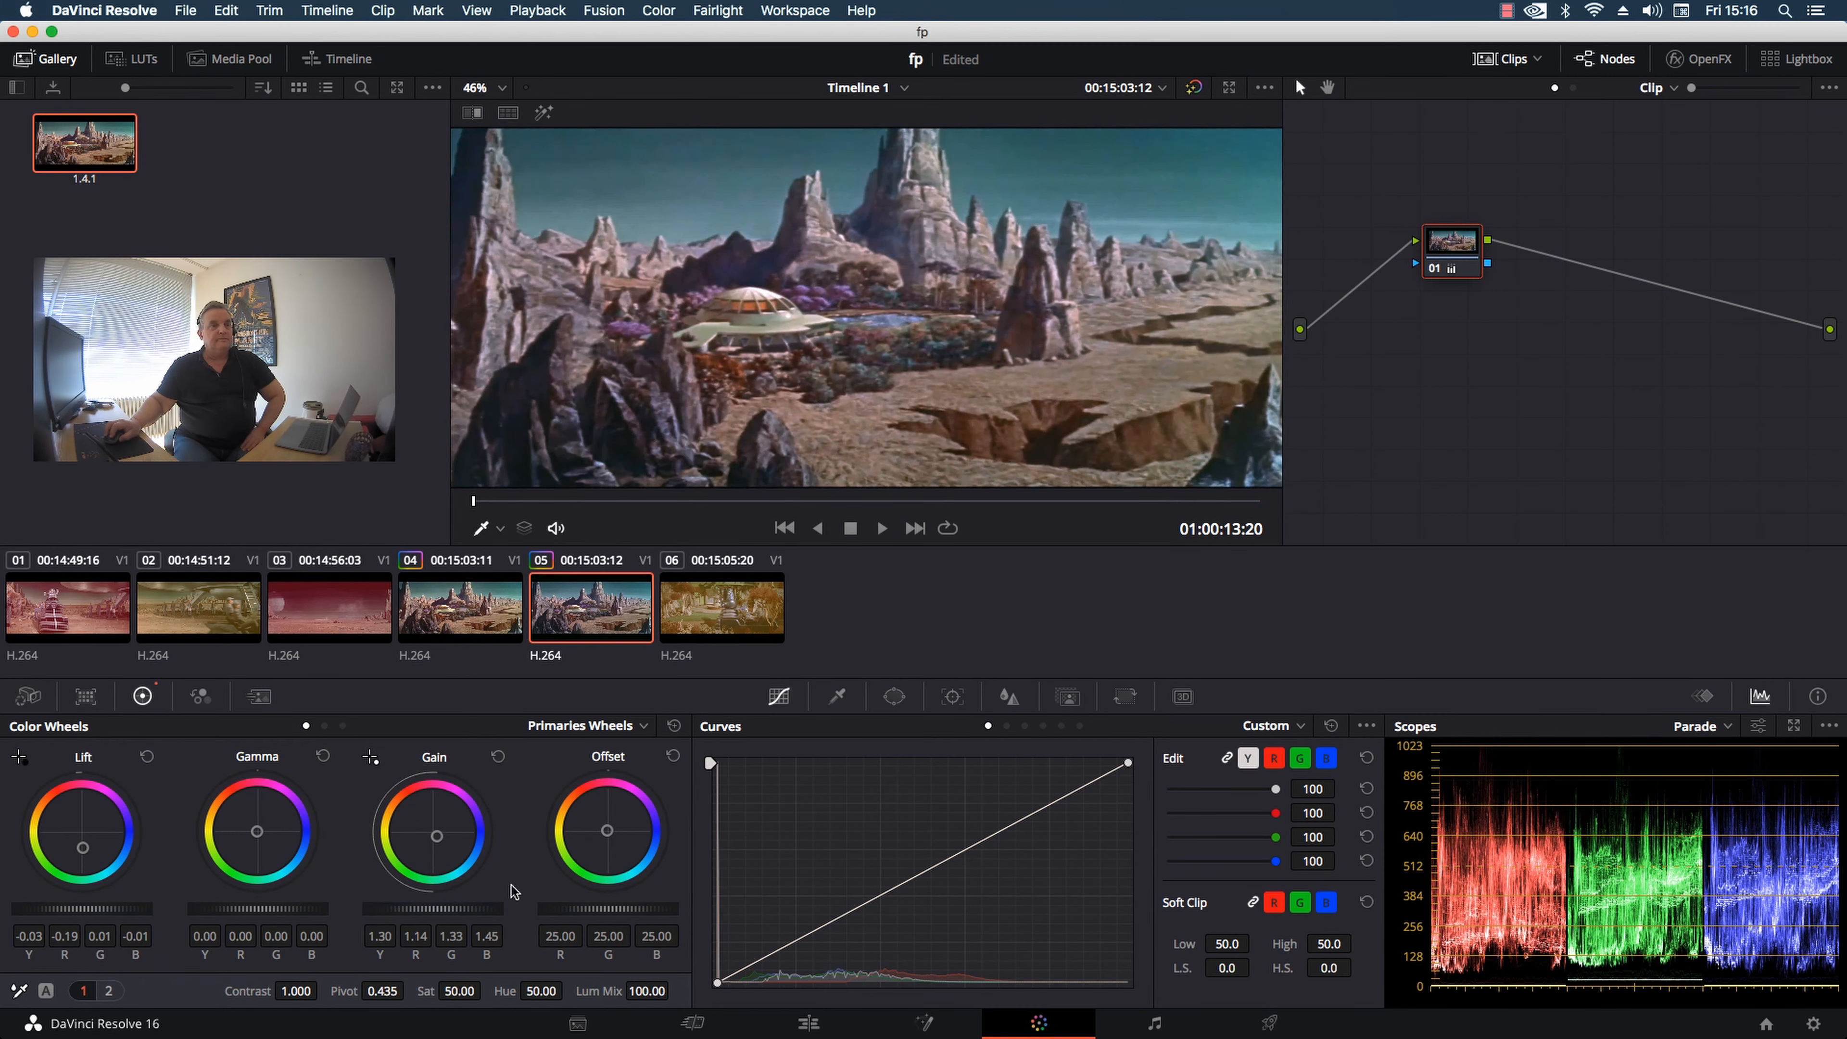
{"action": "left_click_drag", "start_coordinate": [437, 838], "coordinate": [435, 841]}
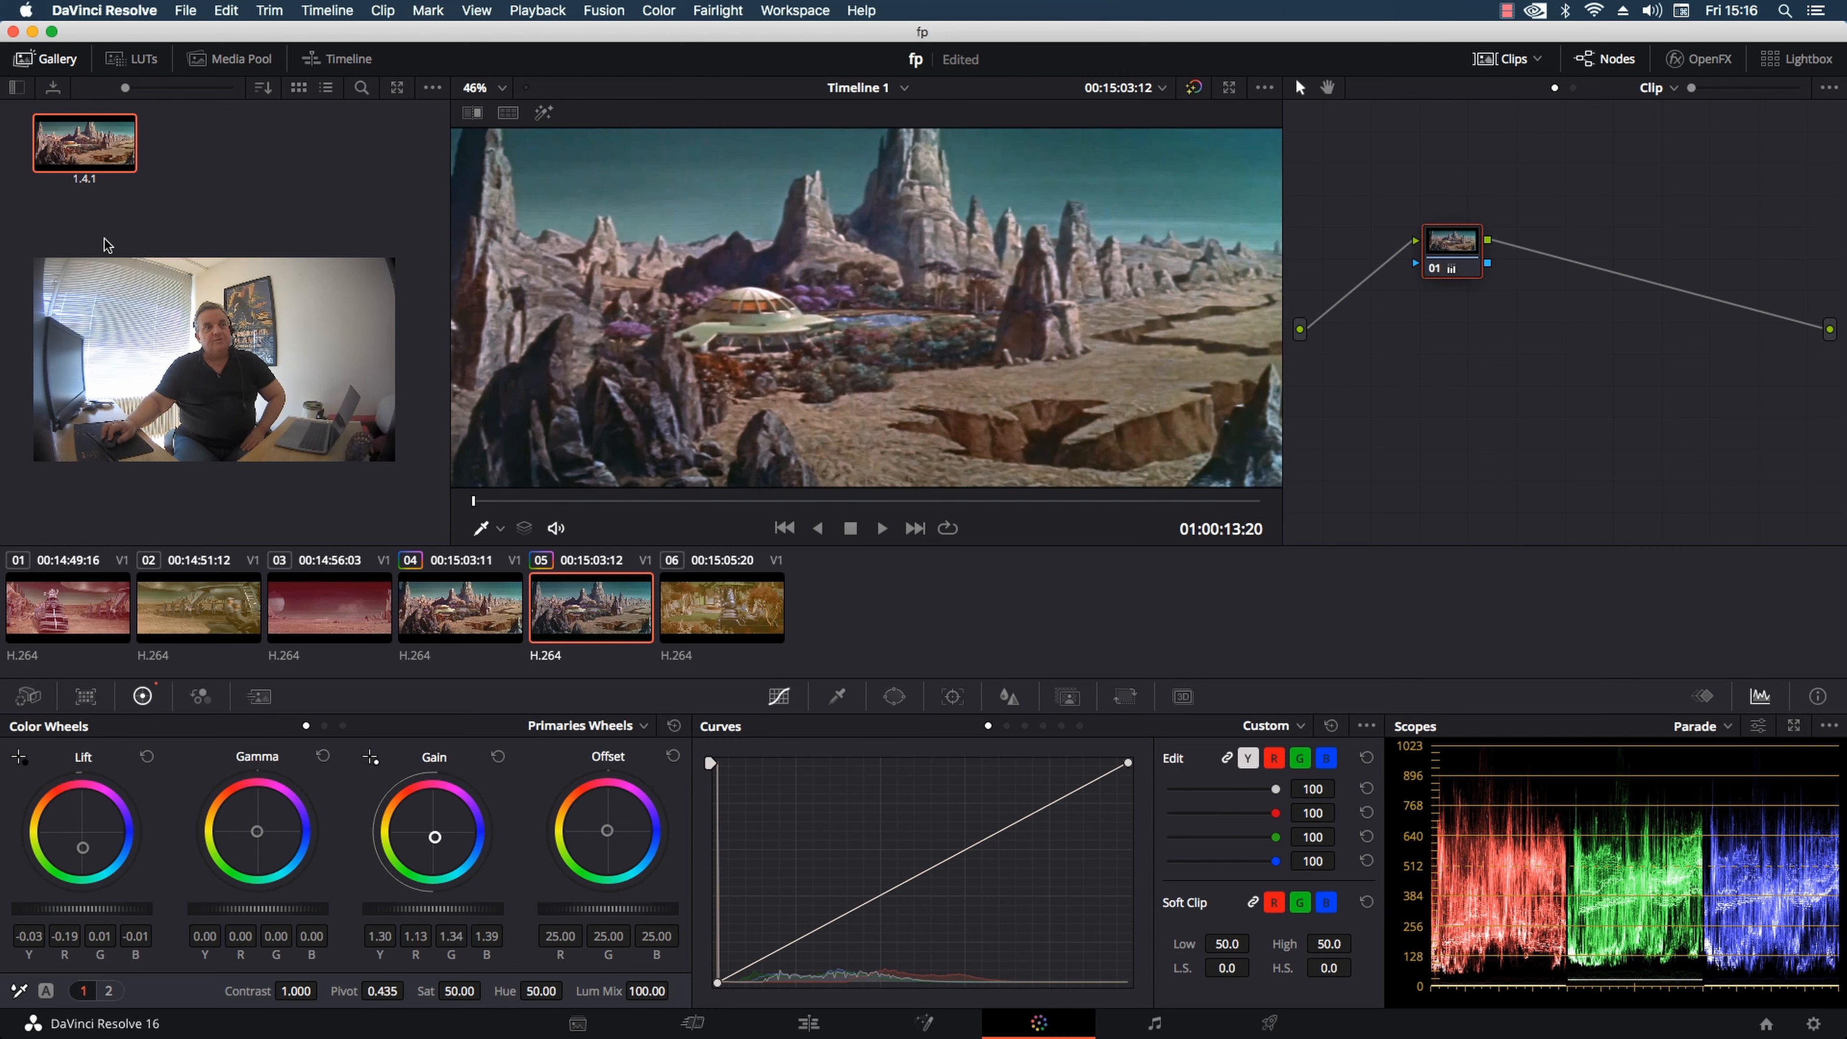
- Wipe the clip 04 gallery still against clip 05 and place the wipe edge near the middle of the frame
{"action": "right_click", "coordinate": [71, 135]}
{"action": "left_click", "coordinate": [120, 182]}
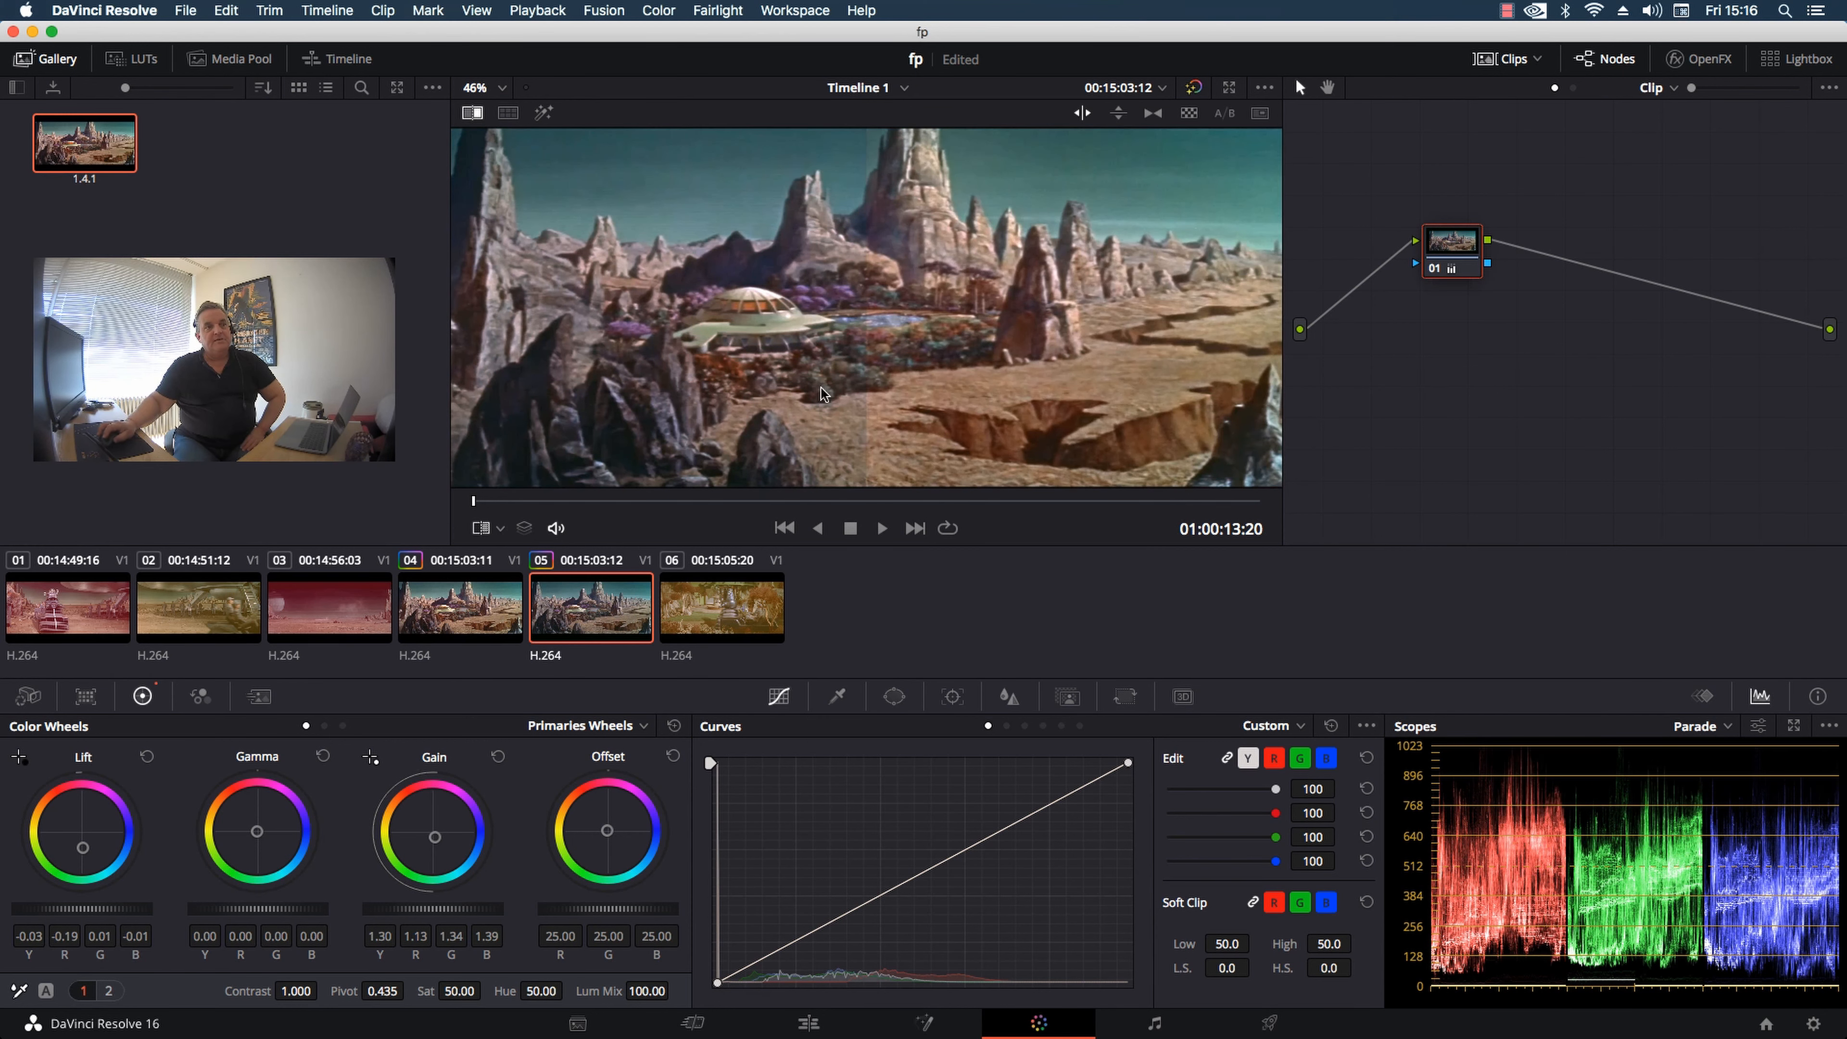
{"action": "left_click_drag", "start_coordinate": [1023, 429], "coordinate": [874, 428]}
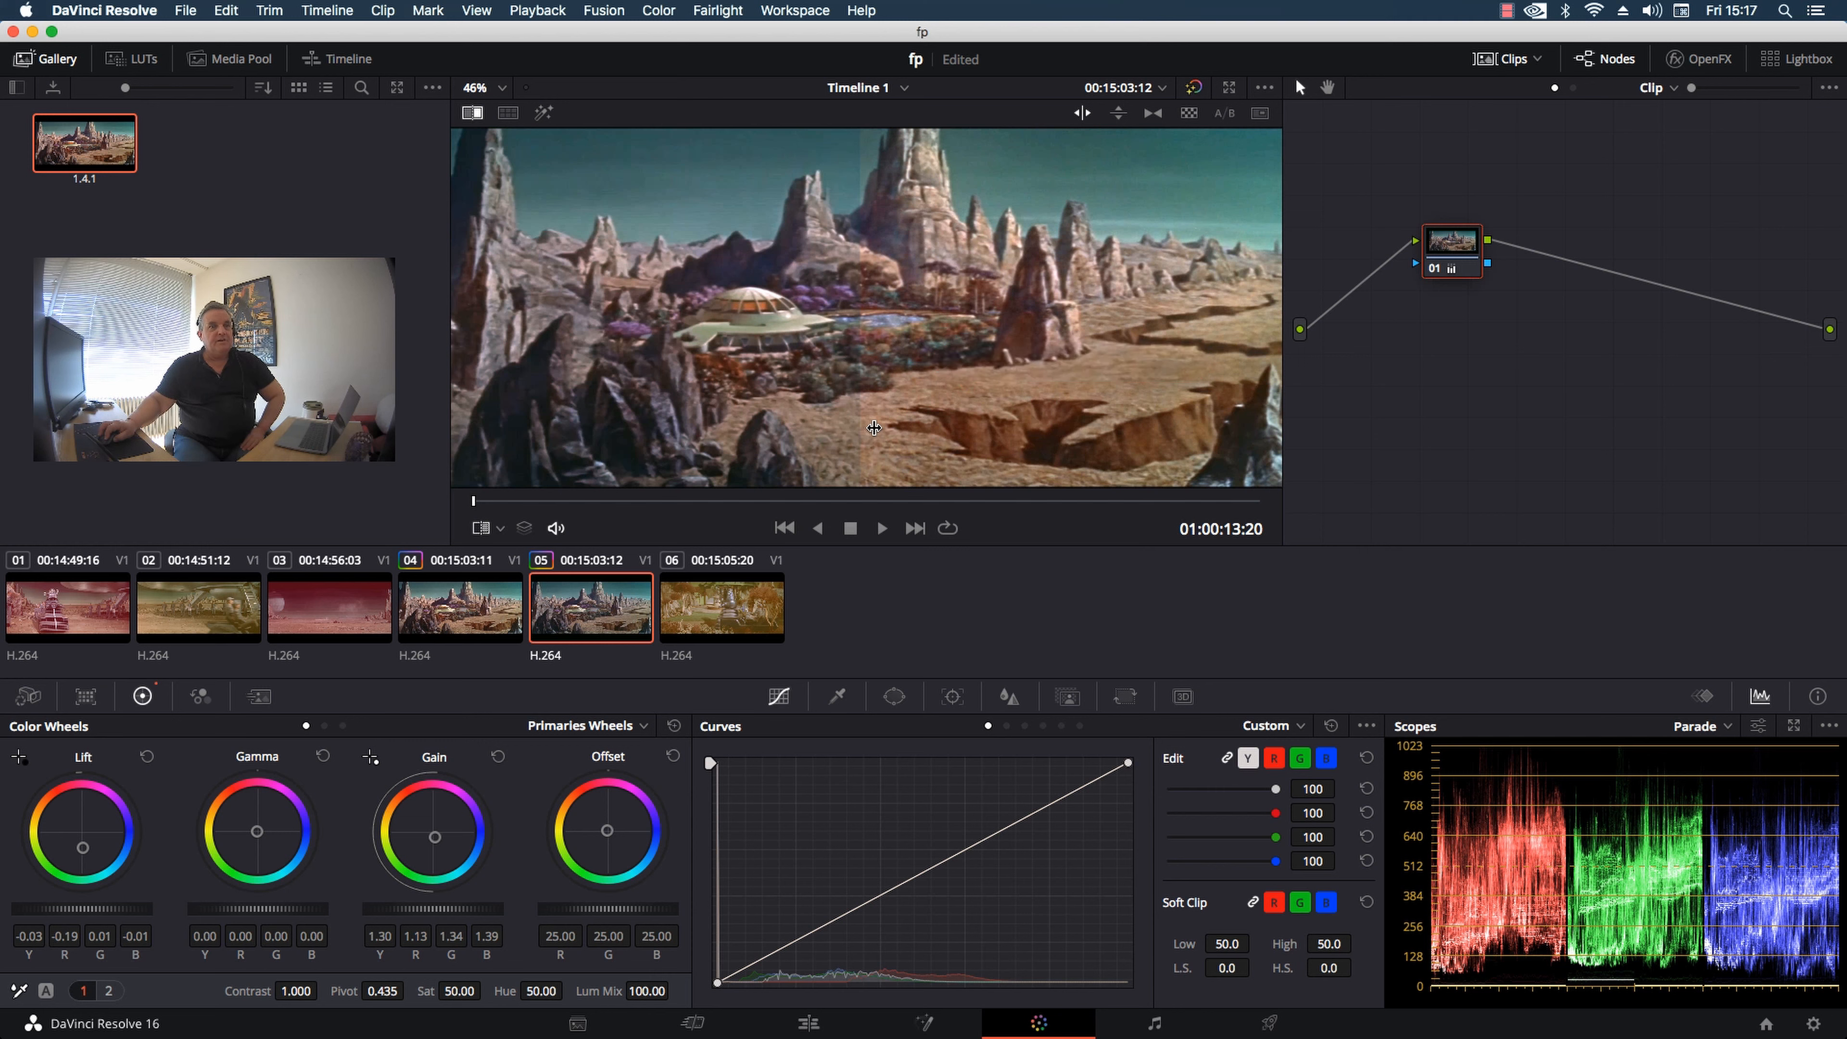
{"action": "mouse_move", "coordinate": [874, 427]}
{"action": "left_mouse_down"}
{"action": "mouse_move", "coordinate": [925, 426]}
{"action": "mouse_move", "coordinate": [846, 438]}
{"action": "mouse_move", "coordinate": [865, 439]}
{"action": "left_mouse_up"}
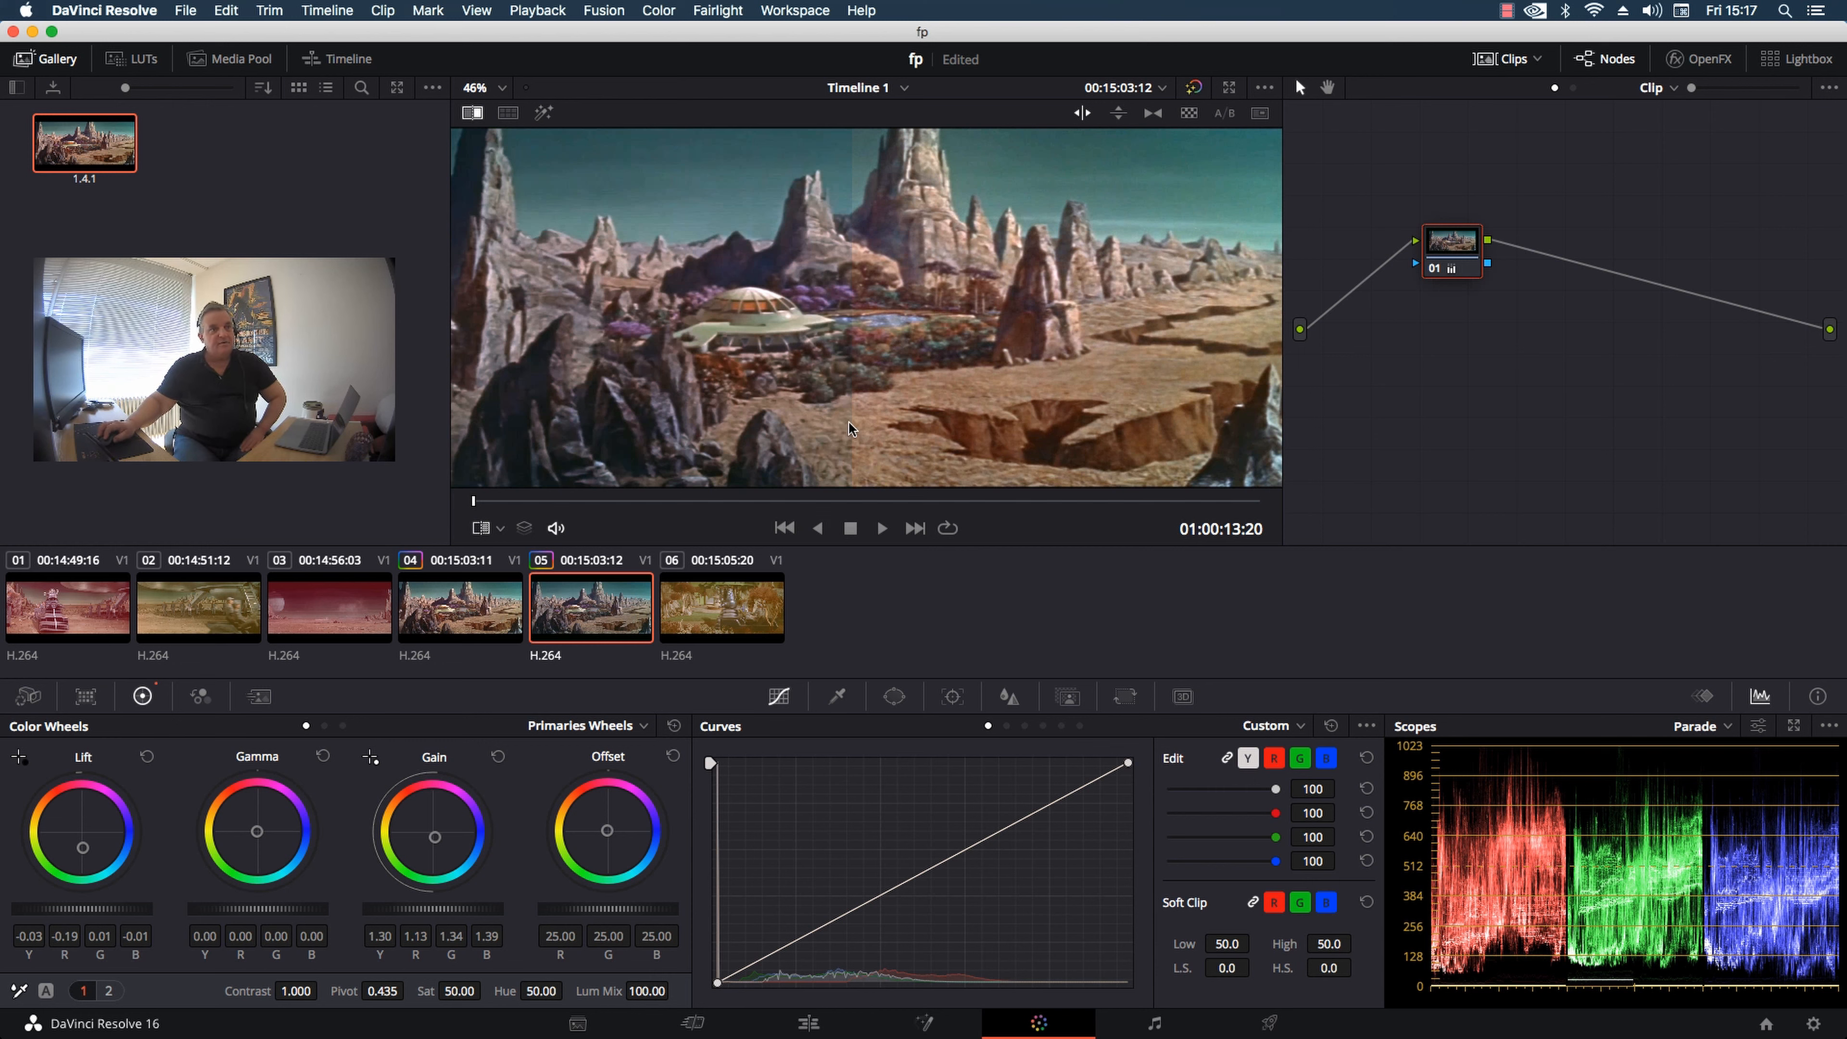
{"action": "left_click_drag", "start_coordinate": [890, 416], "coordinate": [849, 428]}
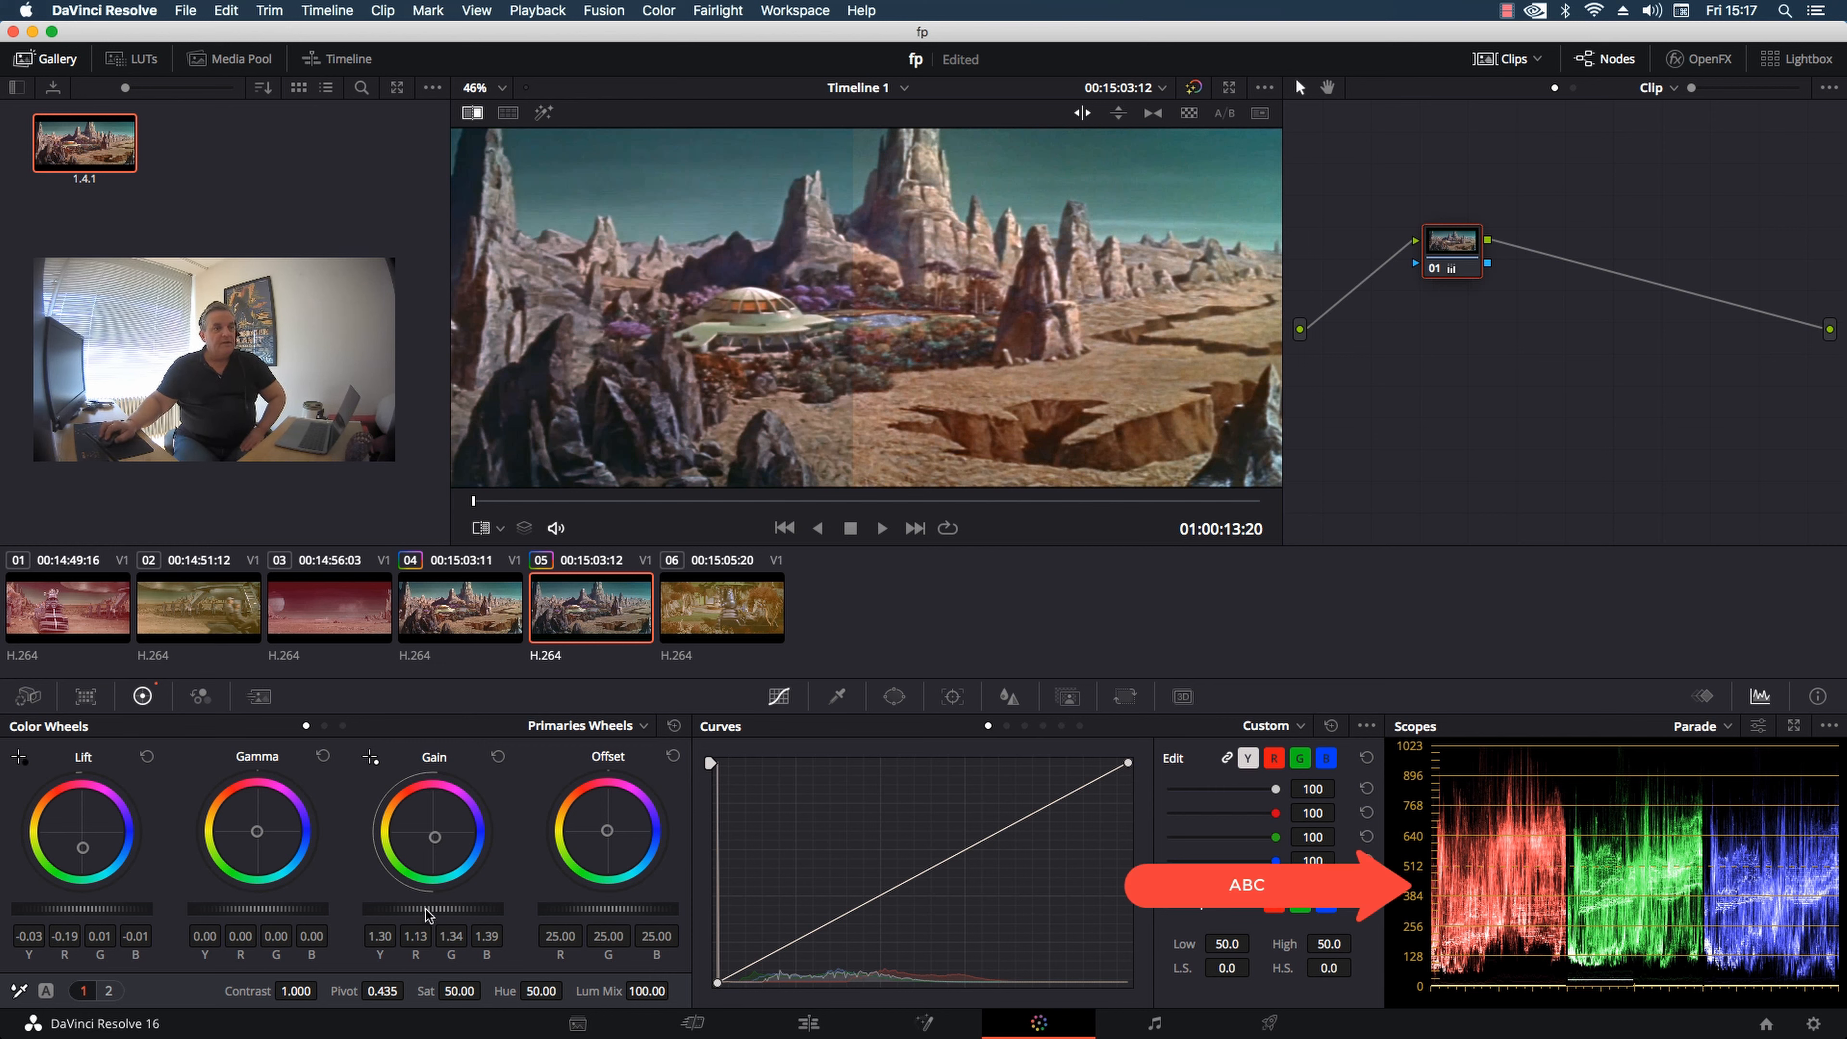
- Trim clip 05 against the reference with Gain YRGB at 1.26, 1.10, 1.30, 1.35 and Lift at -0.03, -0.18, 0.02, -0.01
{"action": "mouse_move", "coordinate": [425, 910]}
{"action": "left_mouse_down"}
{"action": "mouse_move", "coordinate": [357, 910]}
{"action": "mouse_move", "coordinate": [429, 910]}
{"action": "left_mouse_up"}
{"action": "left_click_drag", "start_coordinate": [451, 909], "coordinate": [429, 909]}
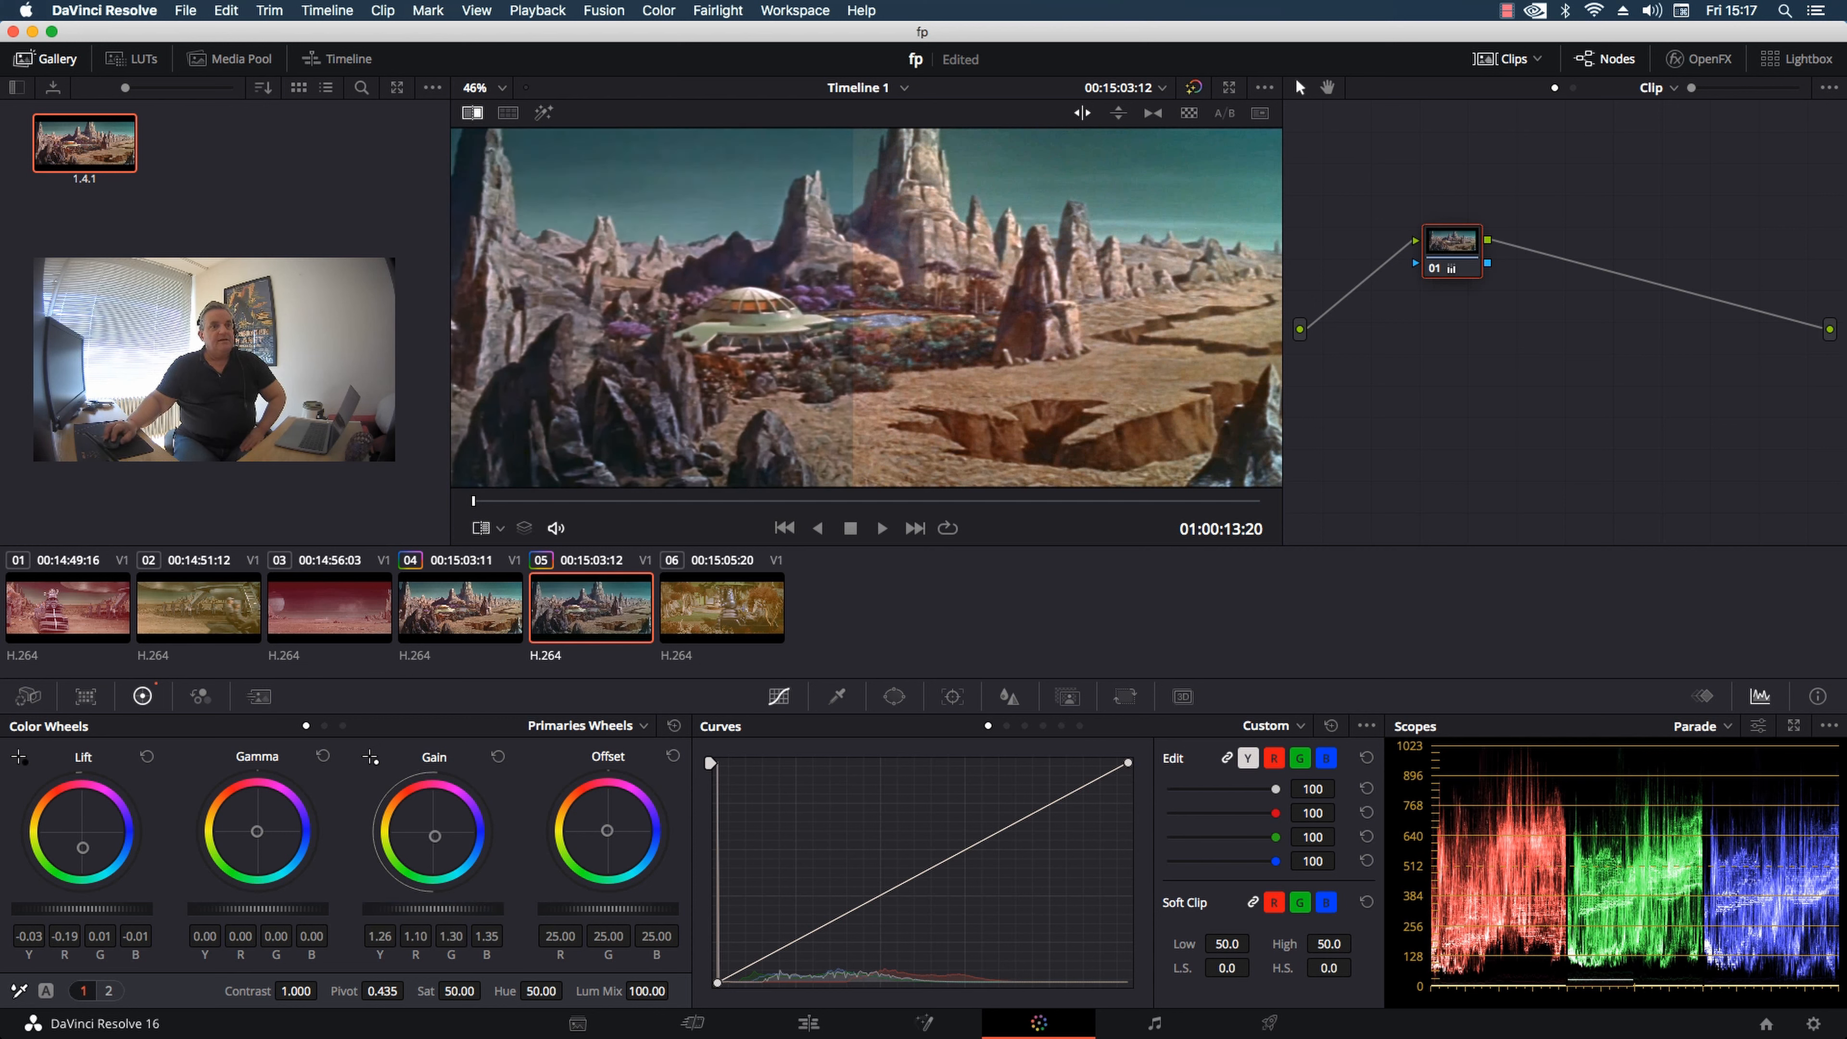
{"action": "left_click_drag", "start_coordinate": [73, 909], "coordinate": [79, 908]}
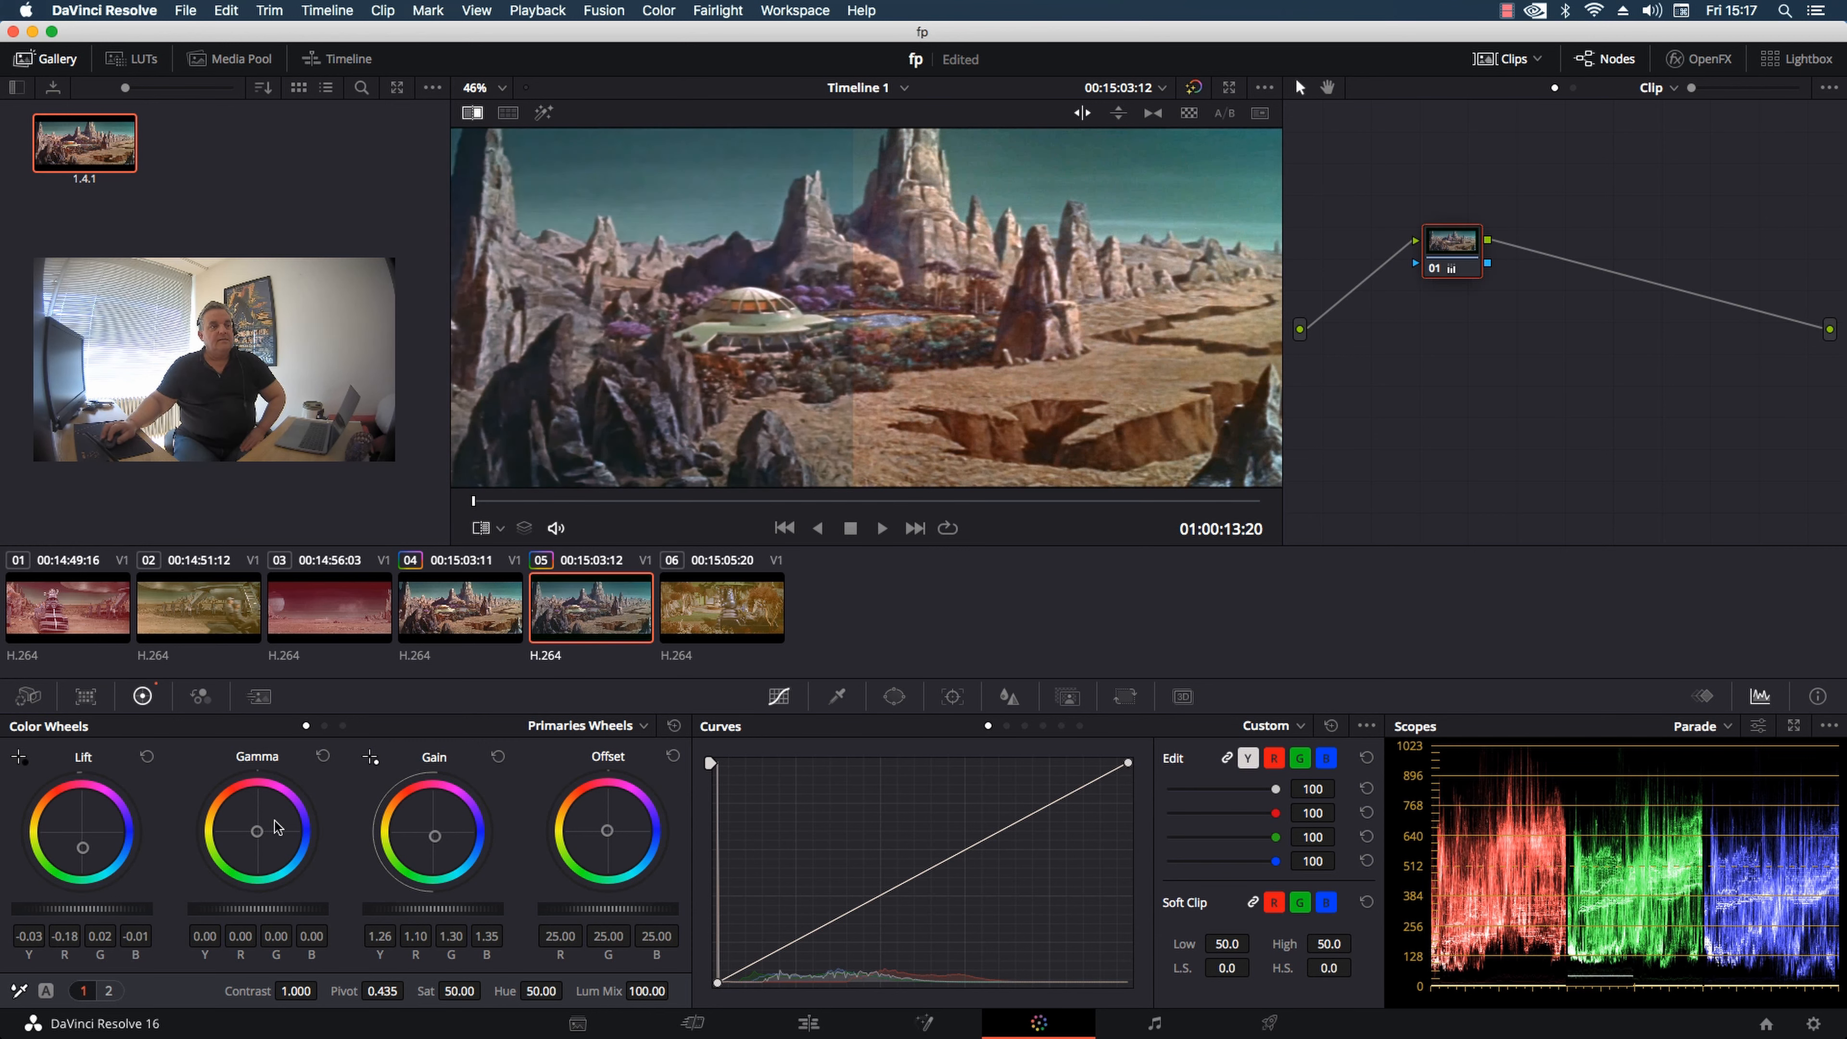
- Set clip 05's Gamma YRGB to 0.00, 0.02, -0.01, -0.01 and Gain to 1.35, 1.18, 1.40, 1.45, toggling the reference wipe to compare
{"action": "left_click_drag", "start_coordinate": [261, 836], "coordinate": [254, 827]}
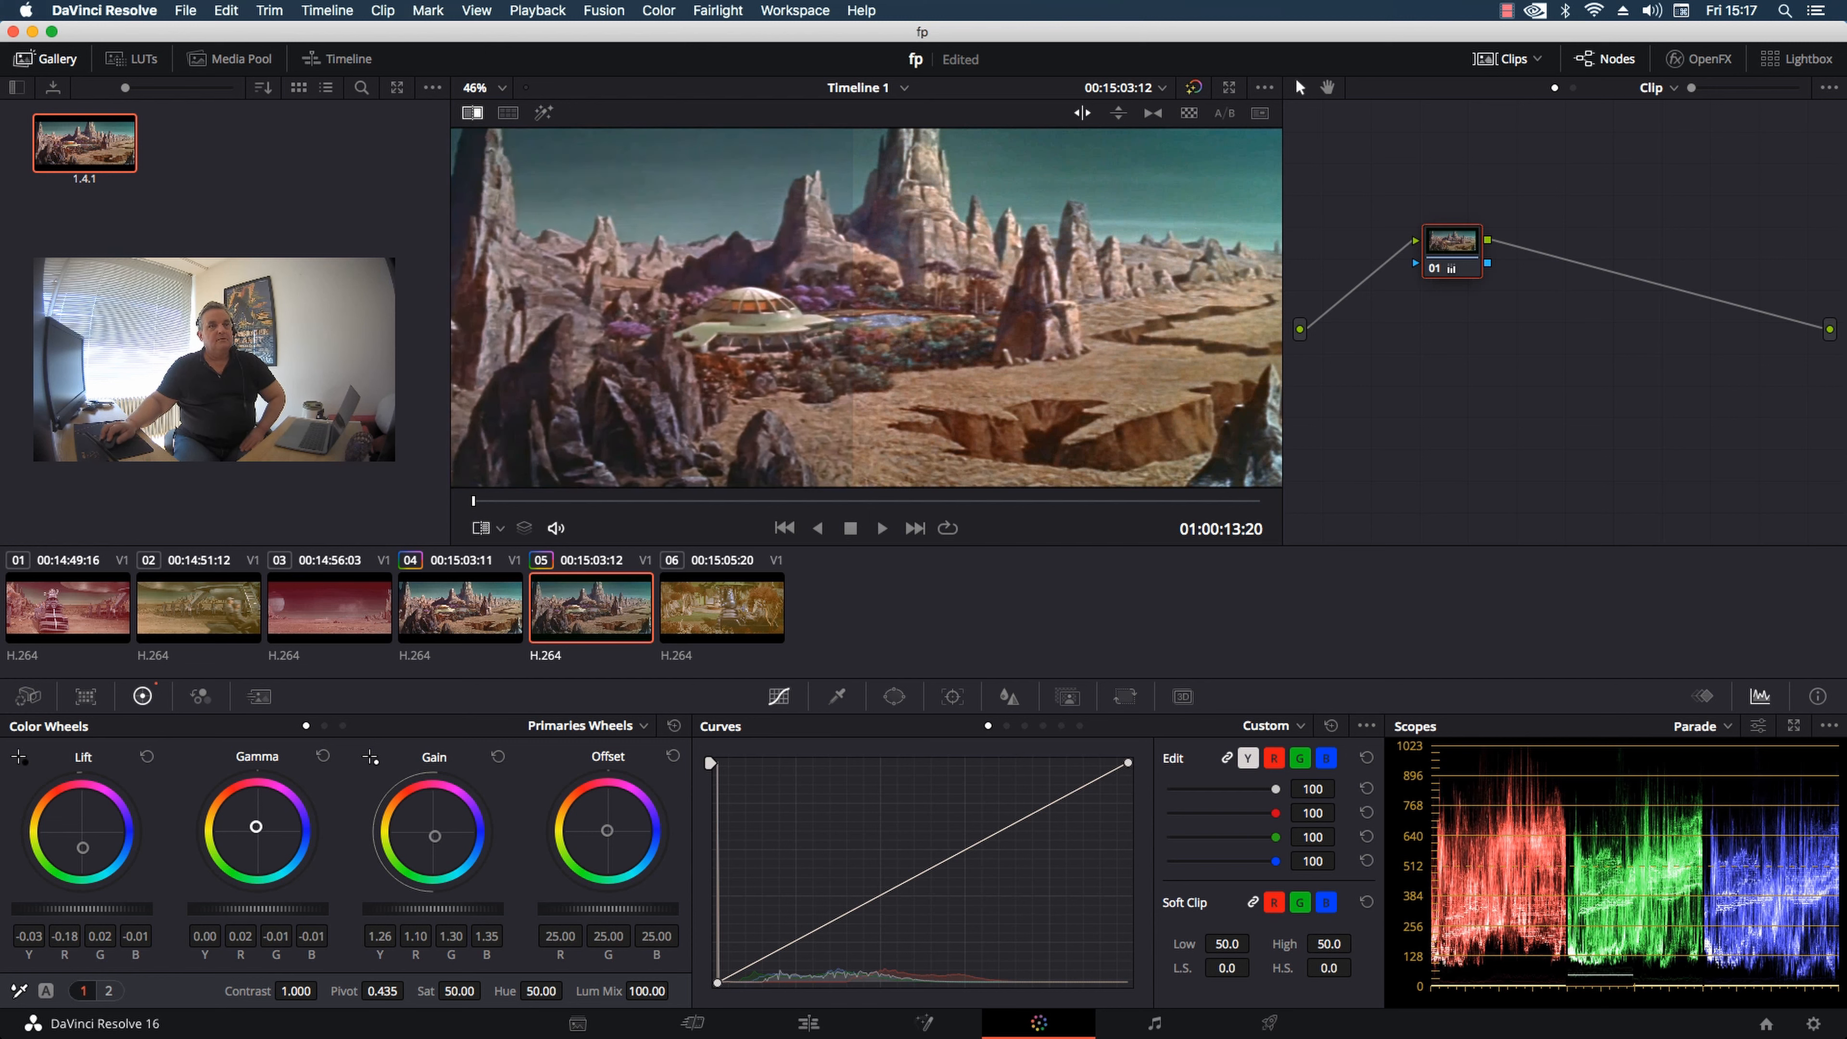
{"action": "left_click_drag", "start_coordinate": [254, 827], "coordinate": [256, 827]}
{"action": "left_click_drag", "start_coordinate": [433, 908], "coordinate": [442, 909]}
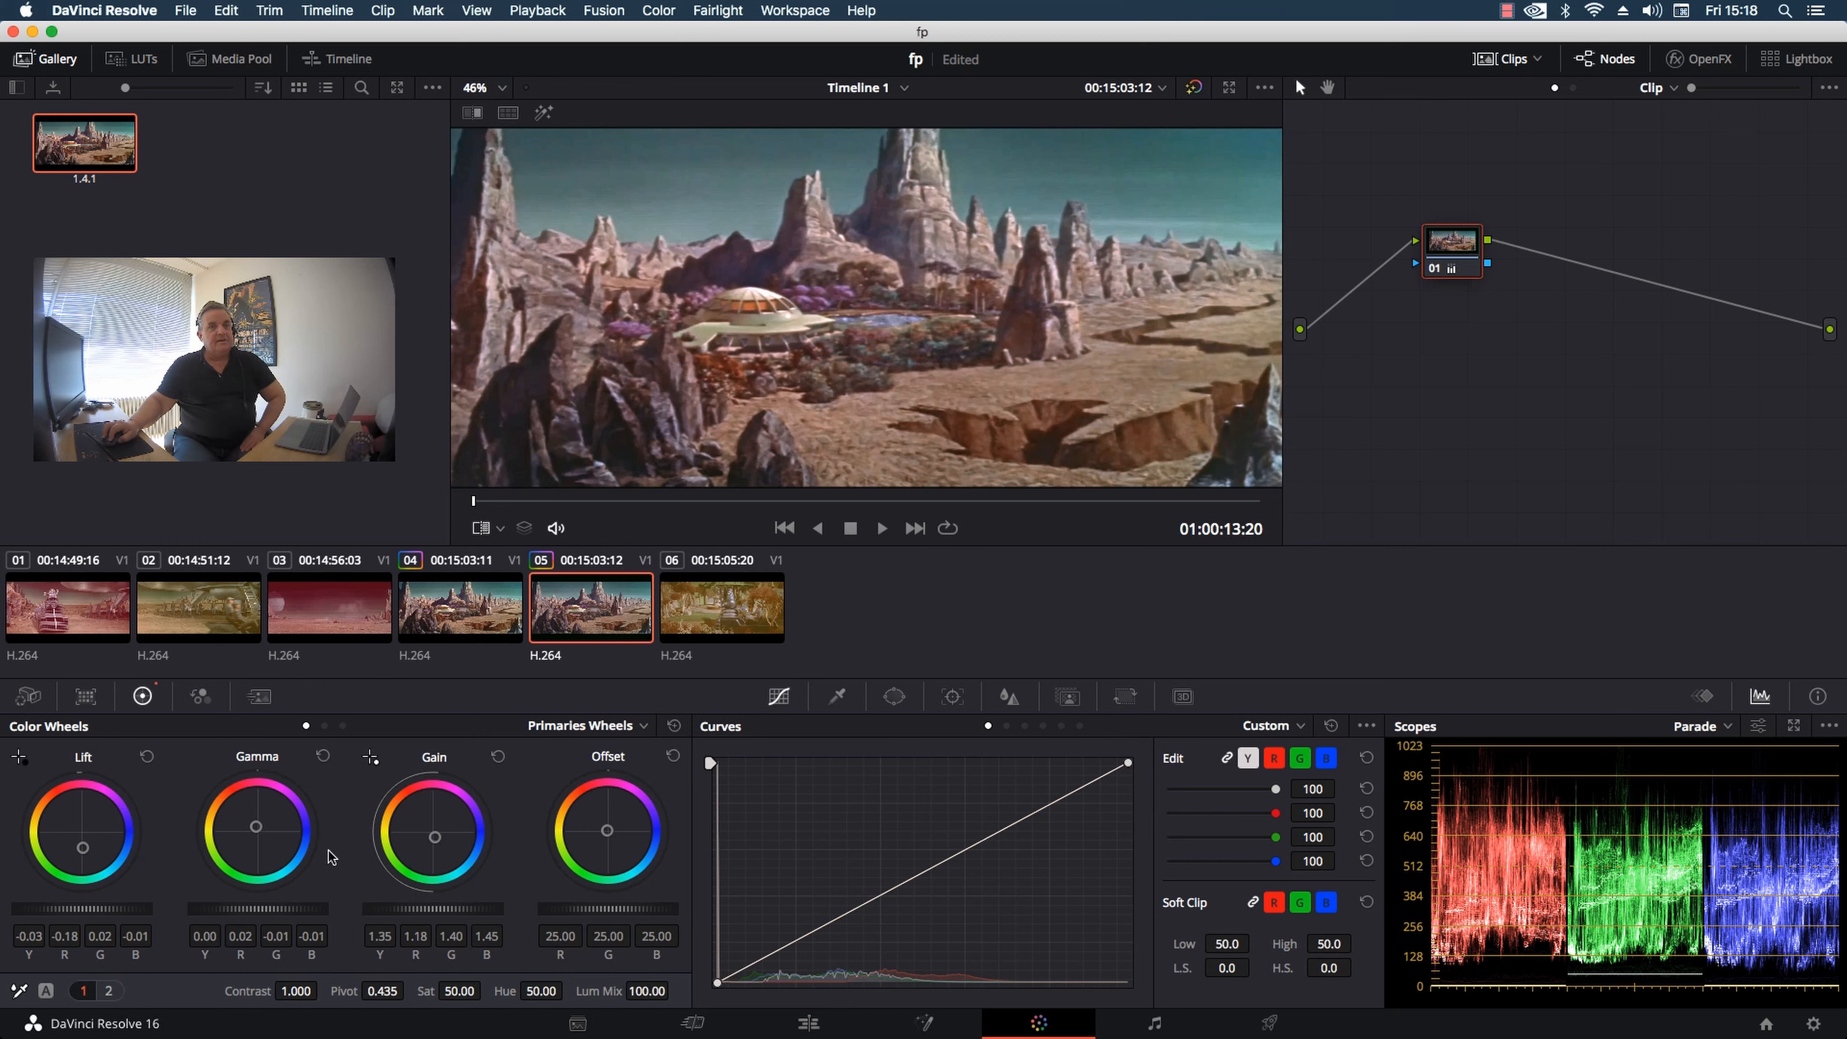
{"action": "left_click", "coordinate": [471, 114]}
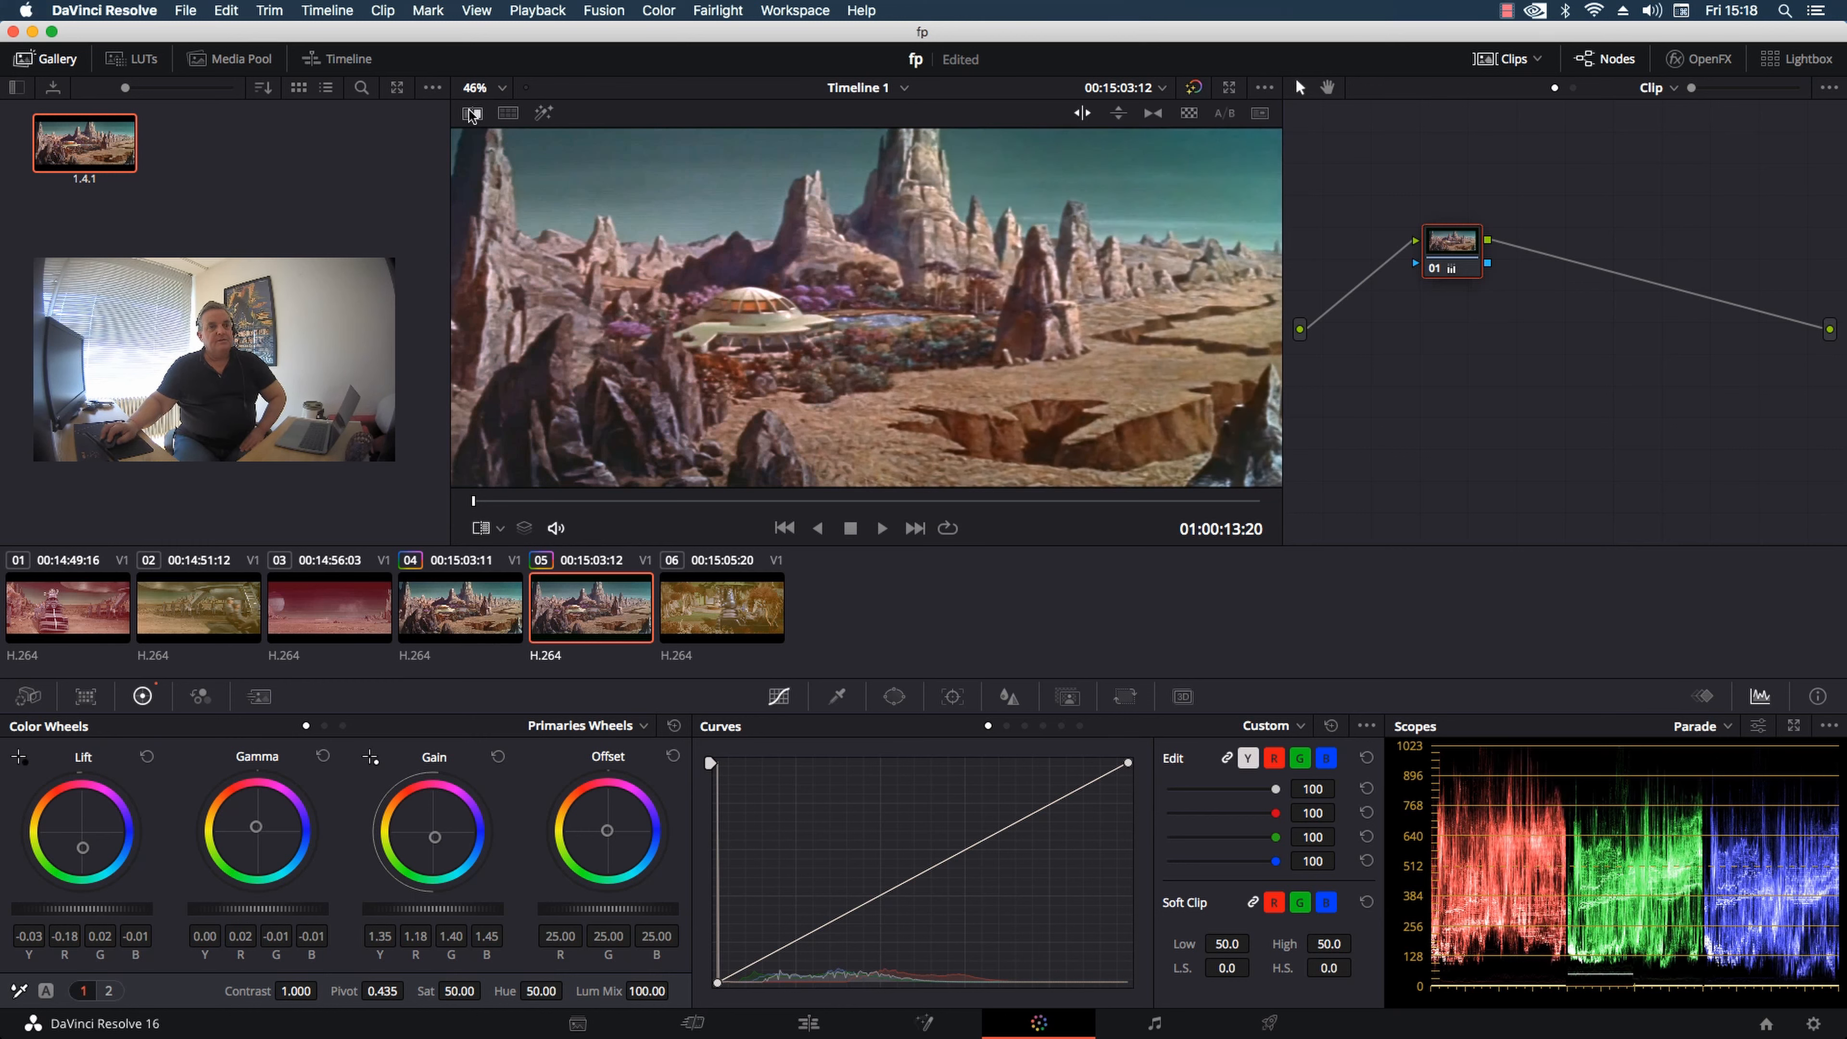
{"action": "left_click", "coordinate": [472, 114]}
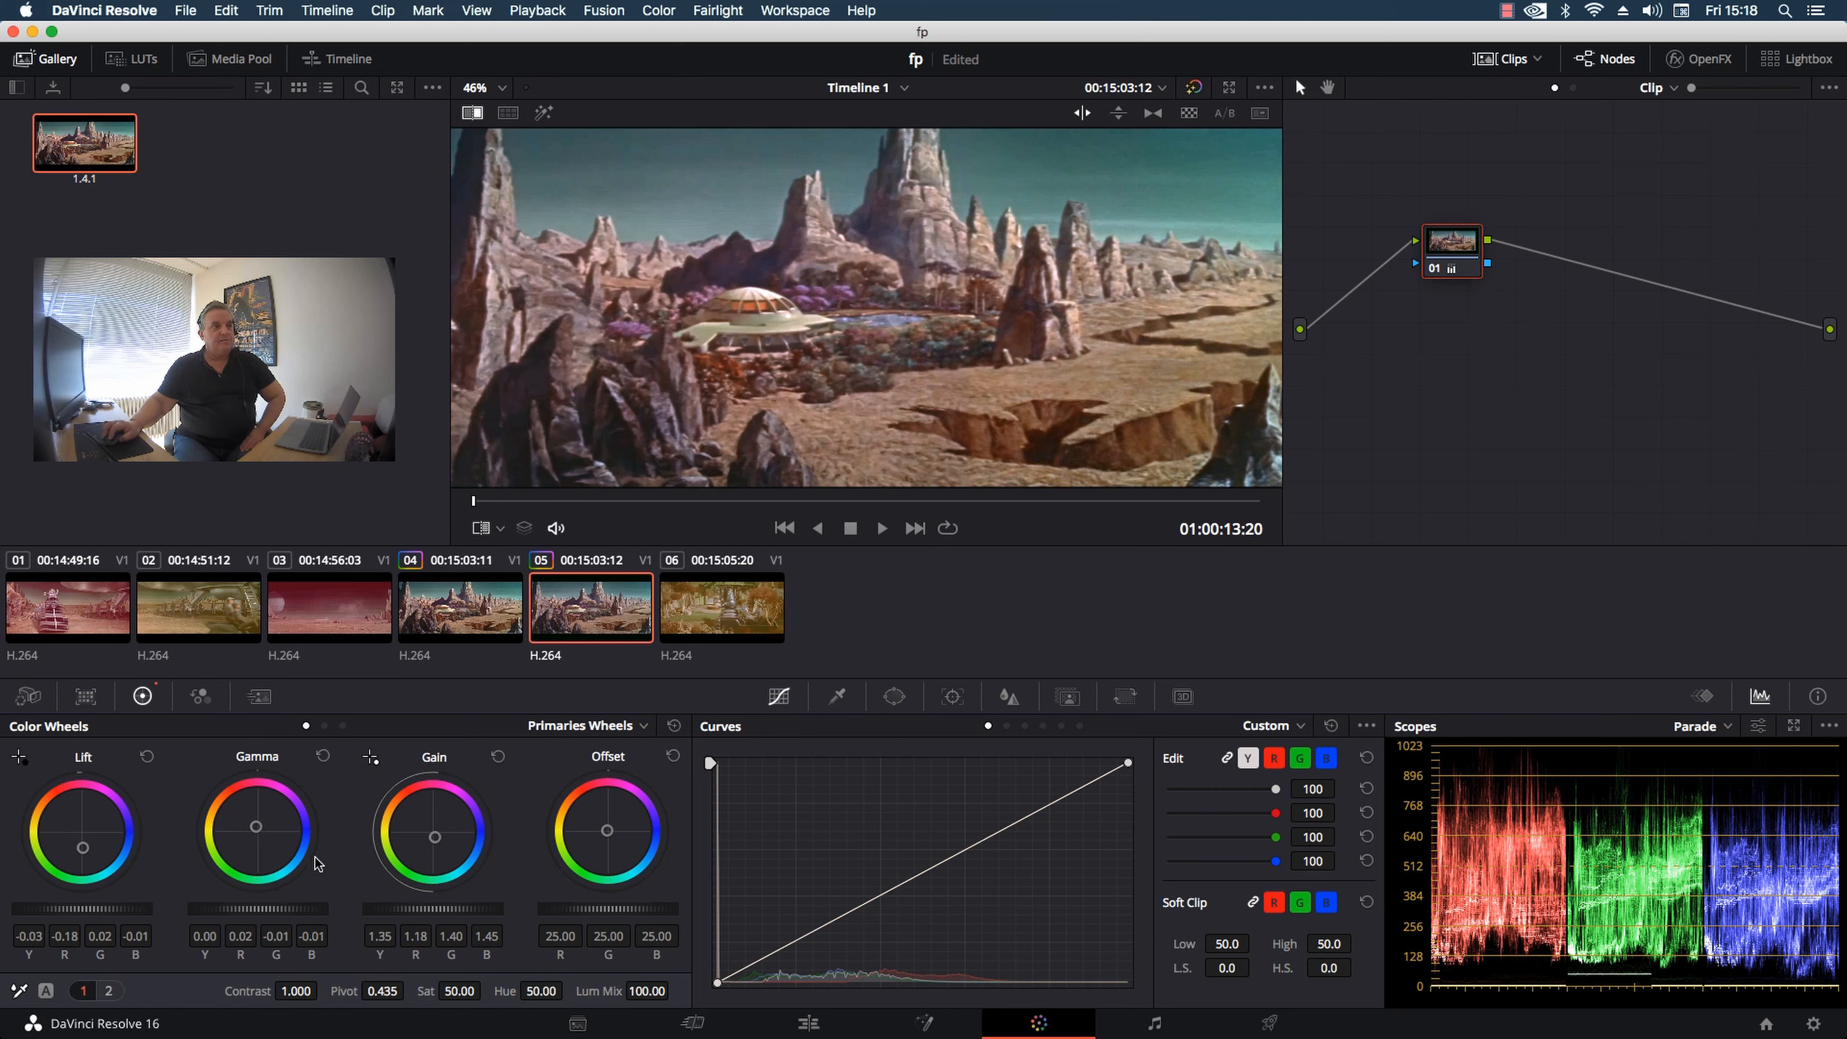
- Refine clip 05's match with Gamma YRGB at 0.00, 0.03, 0.00, -0.03 and Gain at 1.41, 1.23, 1.45, 1.51, and switch the reference wipe off
{"action": "left_click_drag", "start_coordinate": [256, 826], "coordinate": [251, 826]}
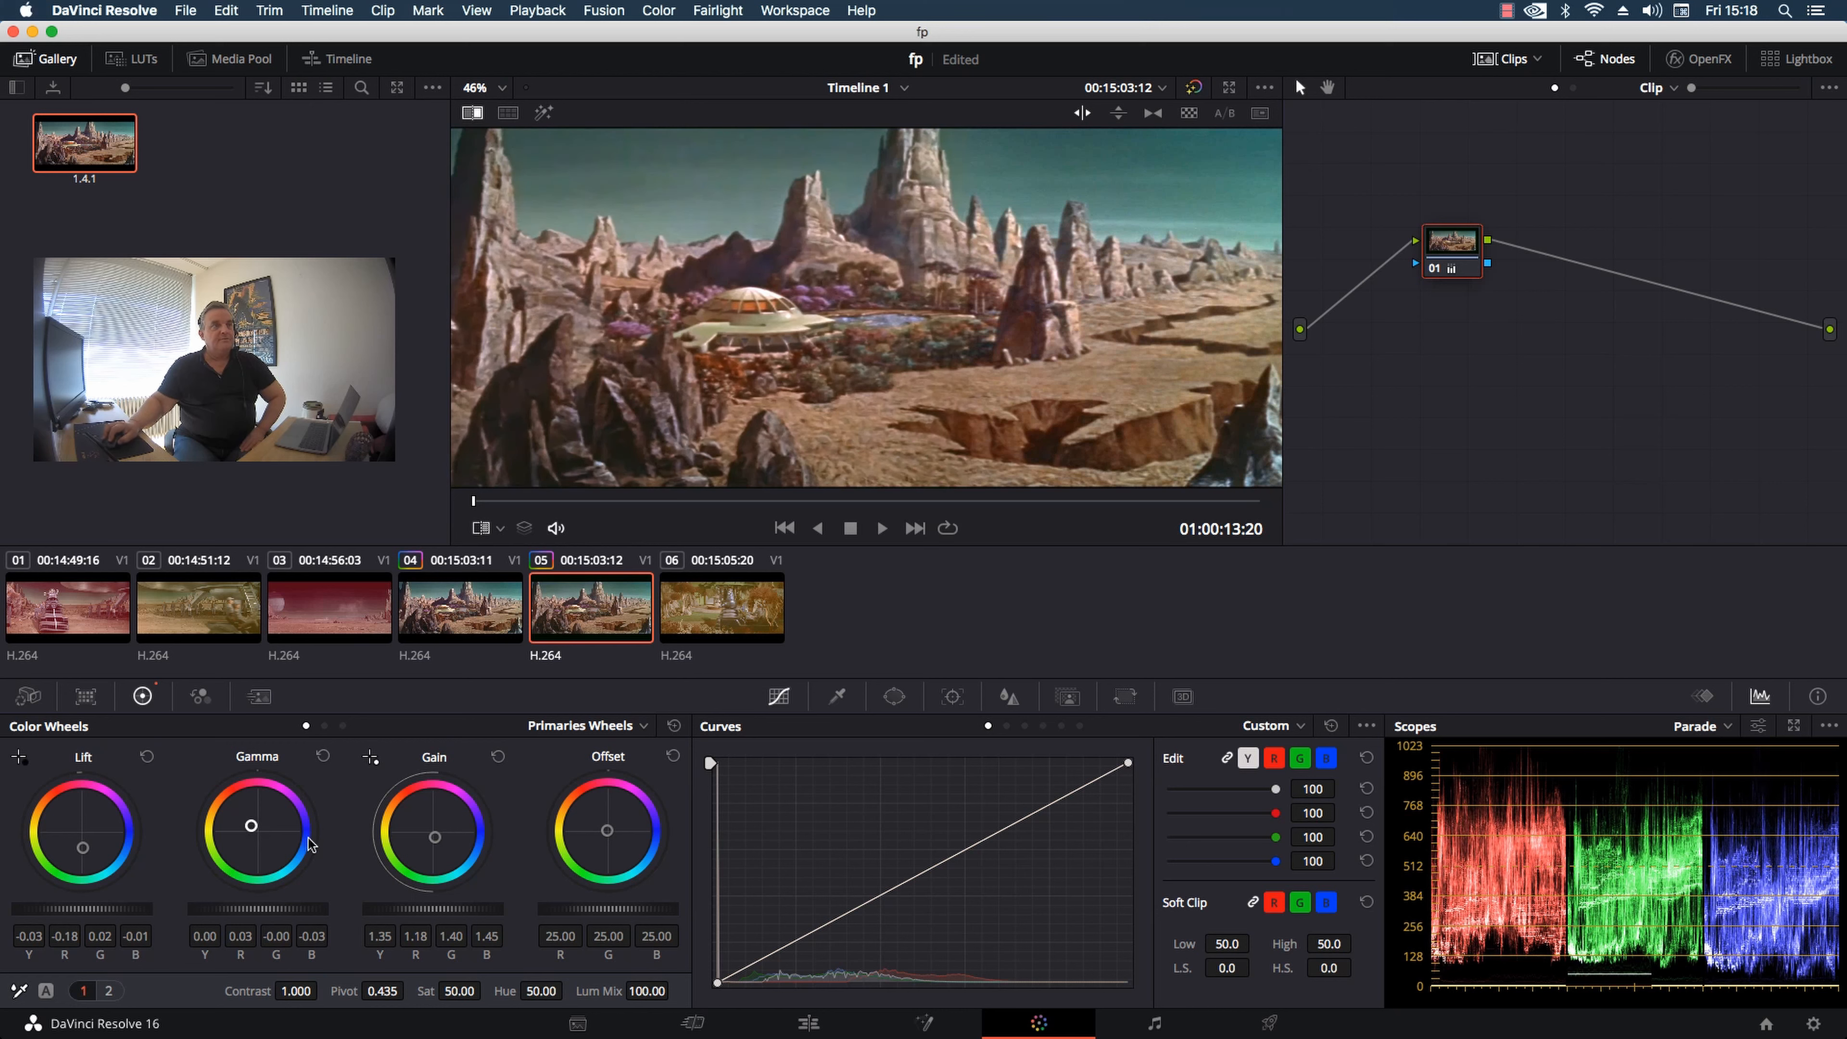
{"action": "left_click", "coordinate": [479, 113]}
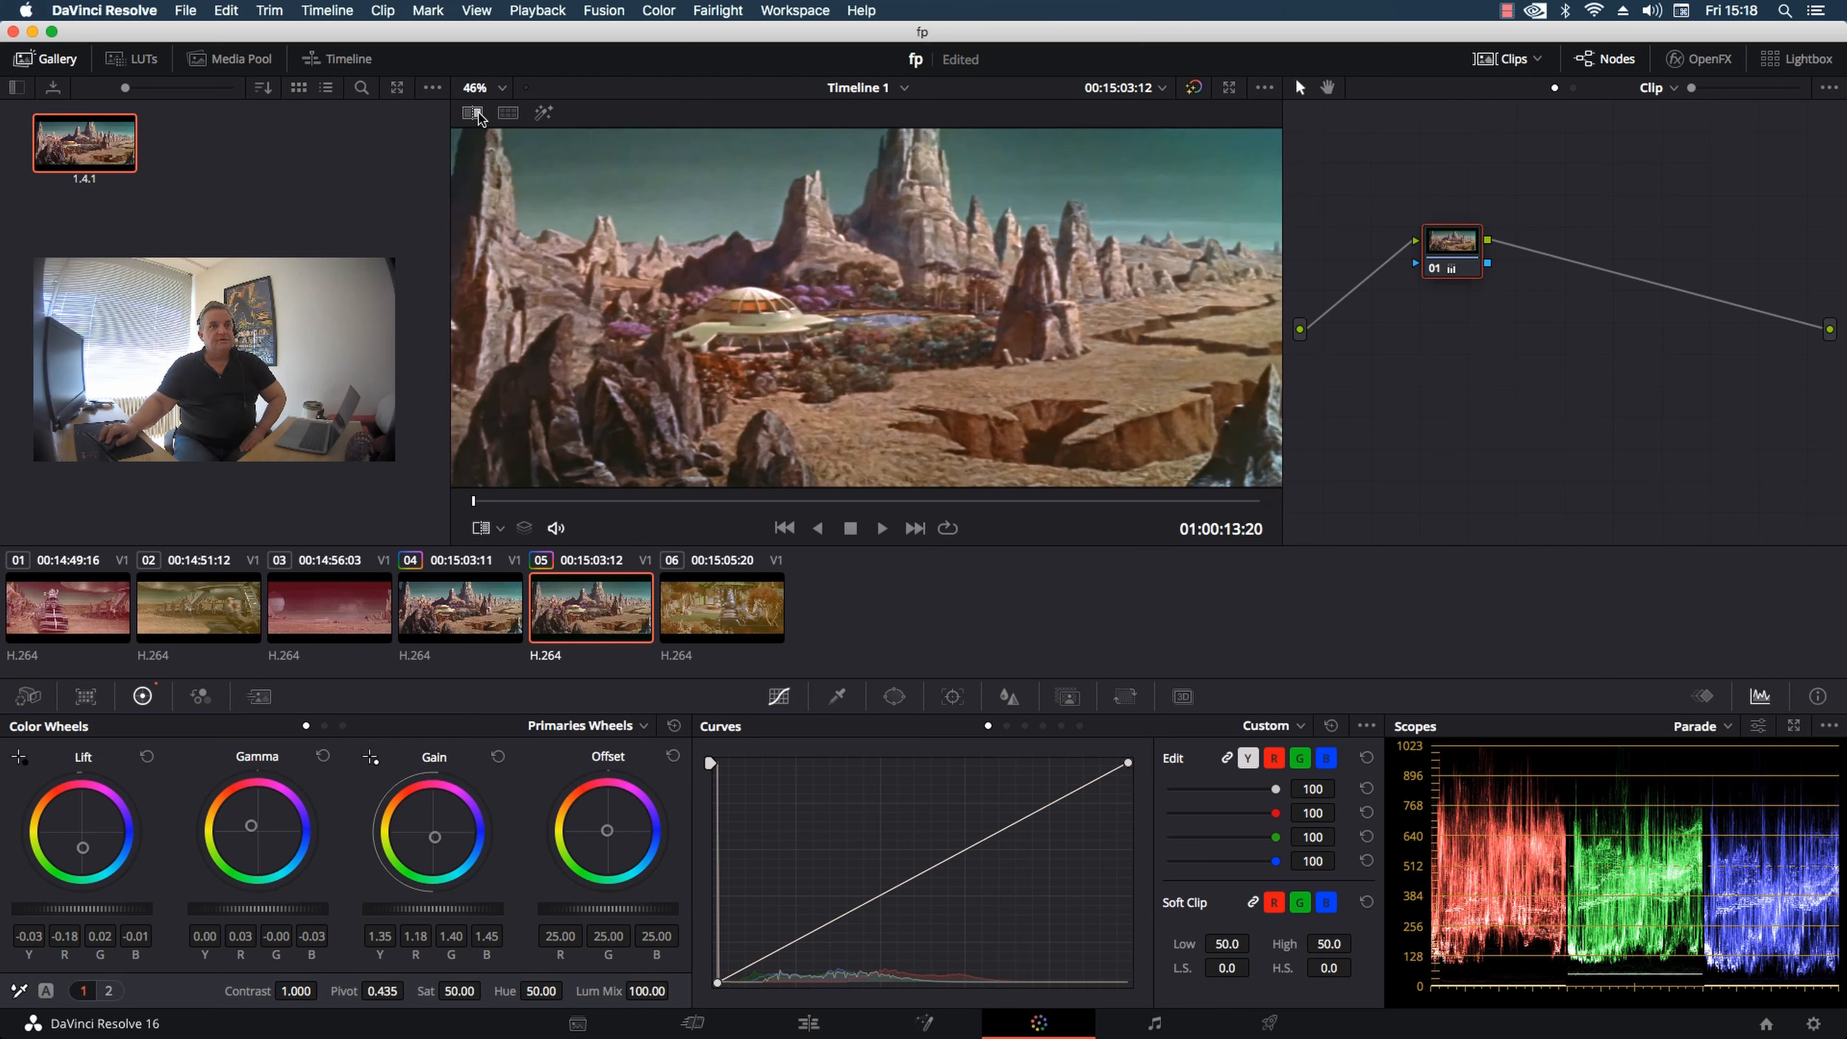
{"action": "left_click", "coordinate": [479, 112]}
{"action": "left_click", "coordinate": [479, 113]}
{"action": "left_click_drag", "start_coordinate": [451, 909], "coordinate": [468, 908]}
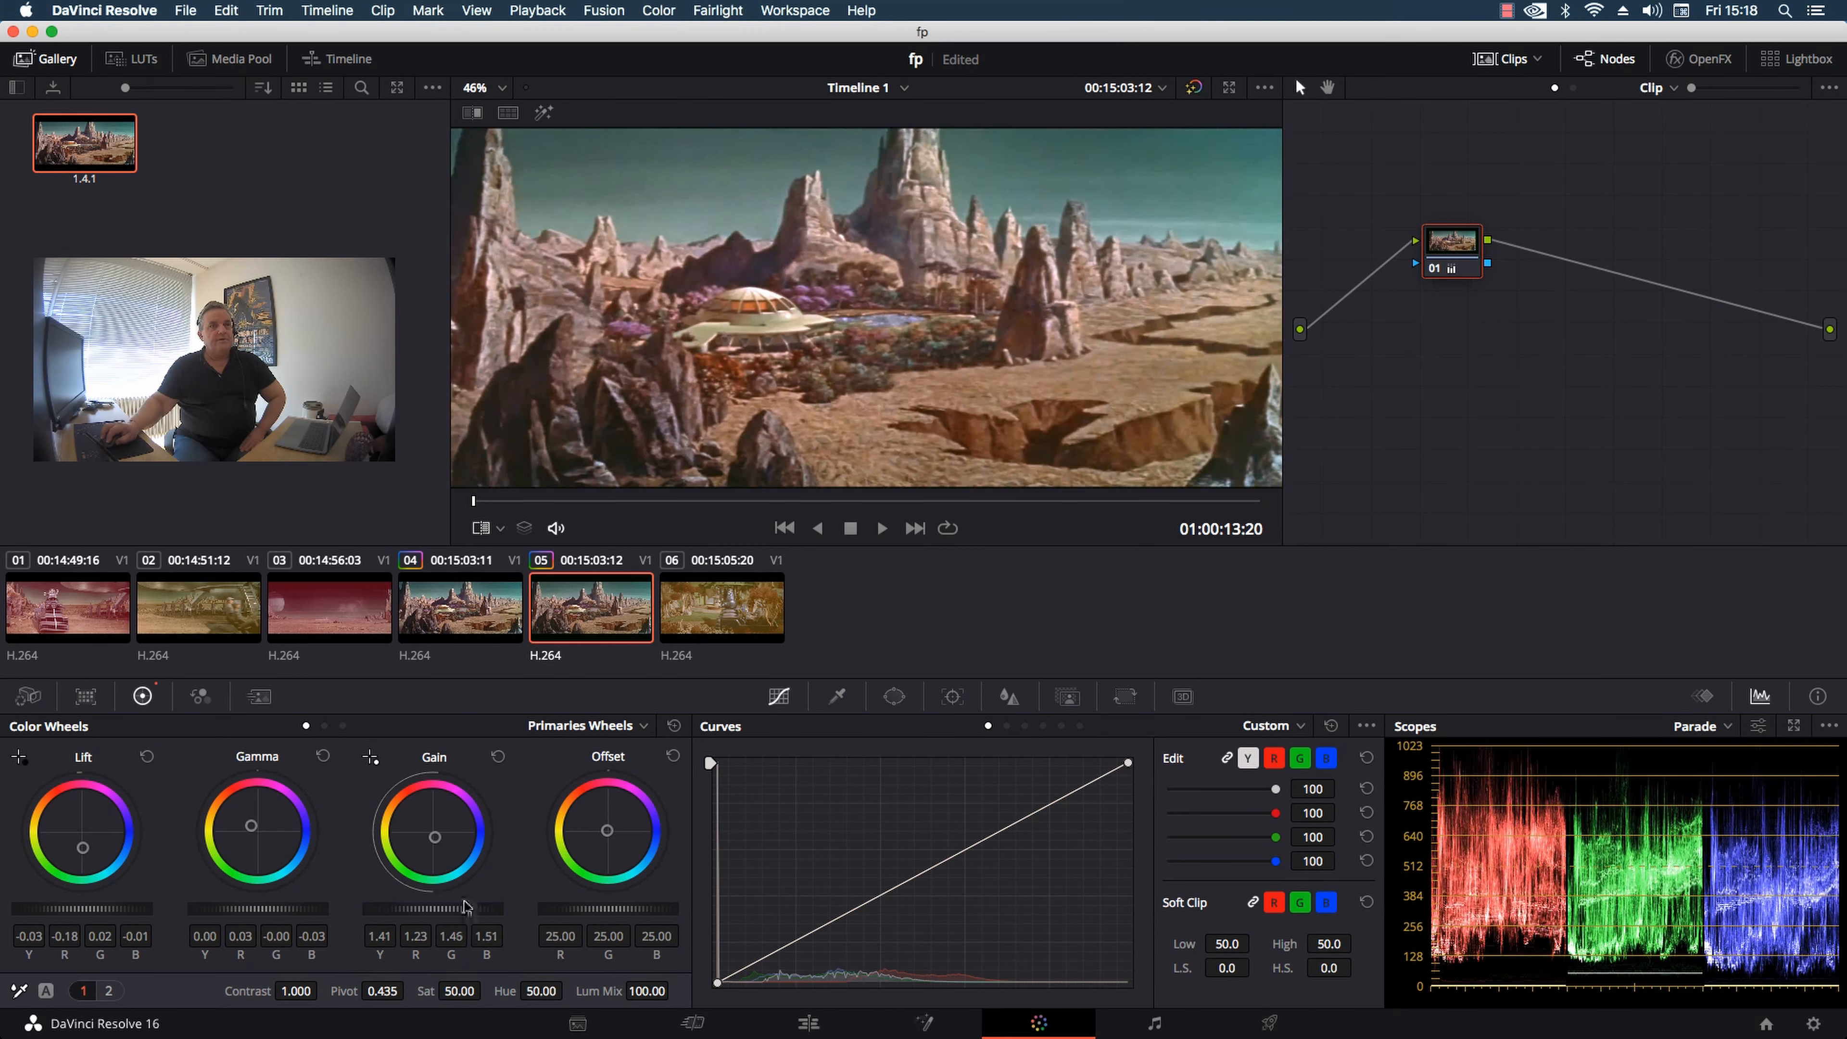
{"action": "left_click", "coordinate": [479, 113]}
{"action": "left_click", "coordinate": [478, 112]}
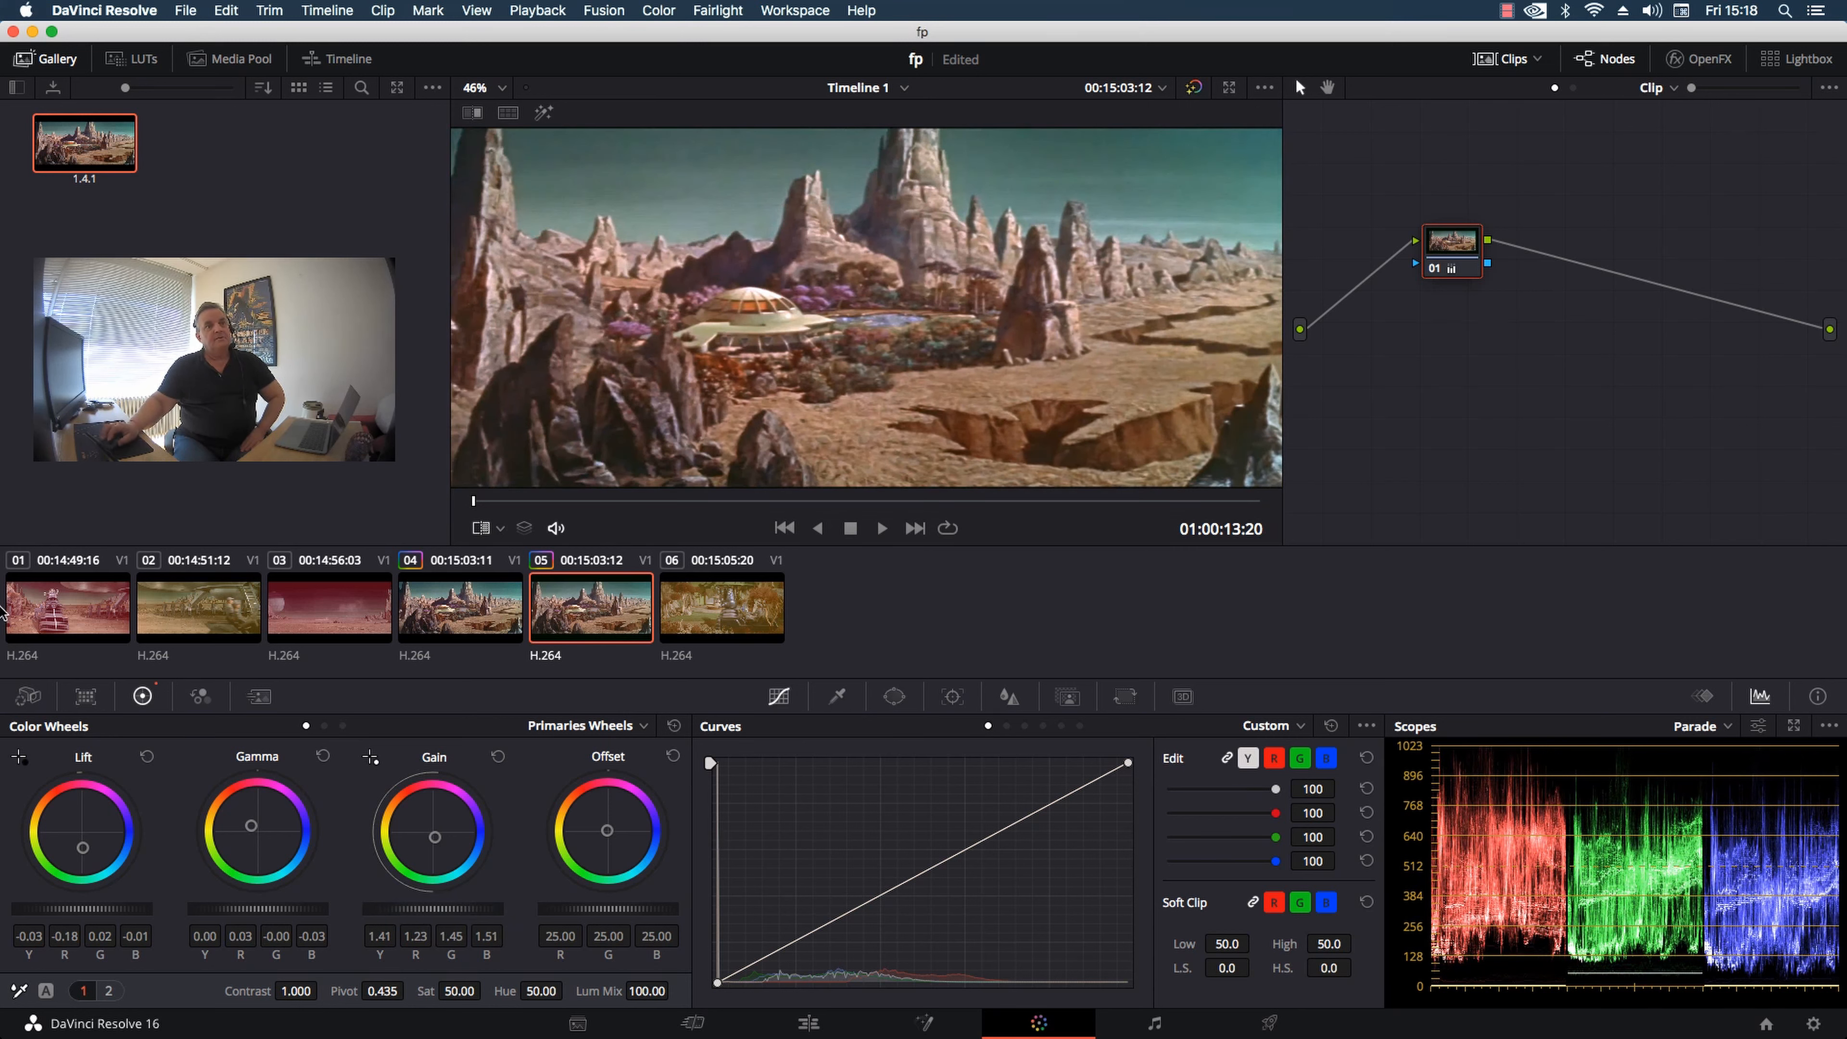
- Play the timeline from graded clip 04 through clip 05 to review the match across the cut
{"action": "left_click", "coordinate": [483, 617]}
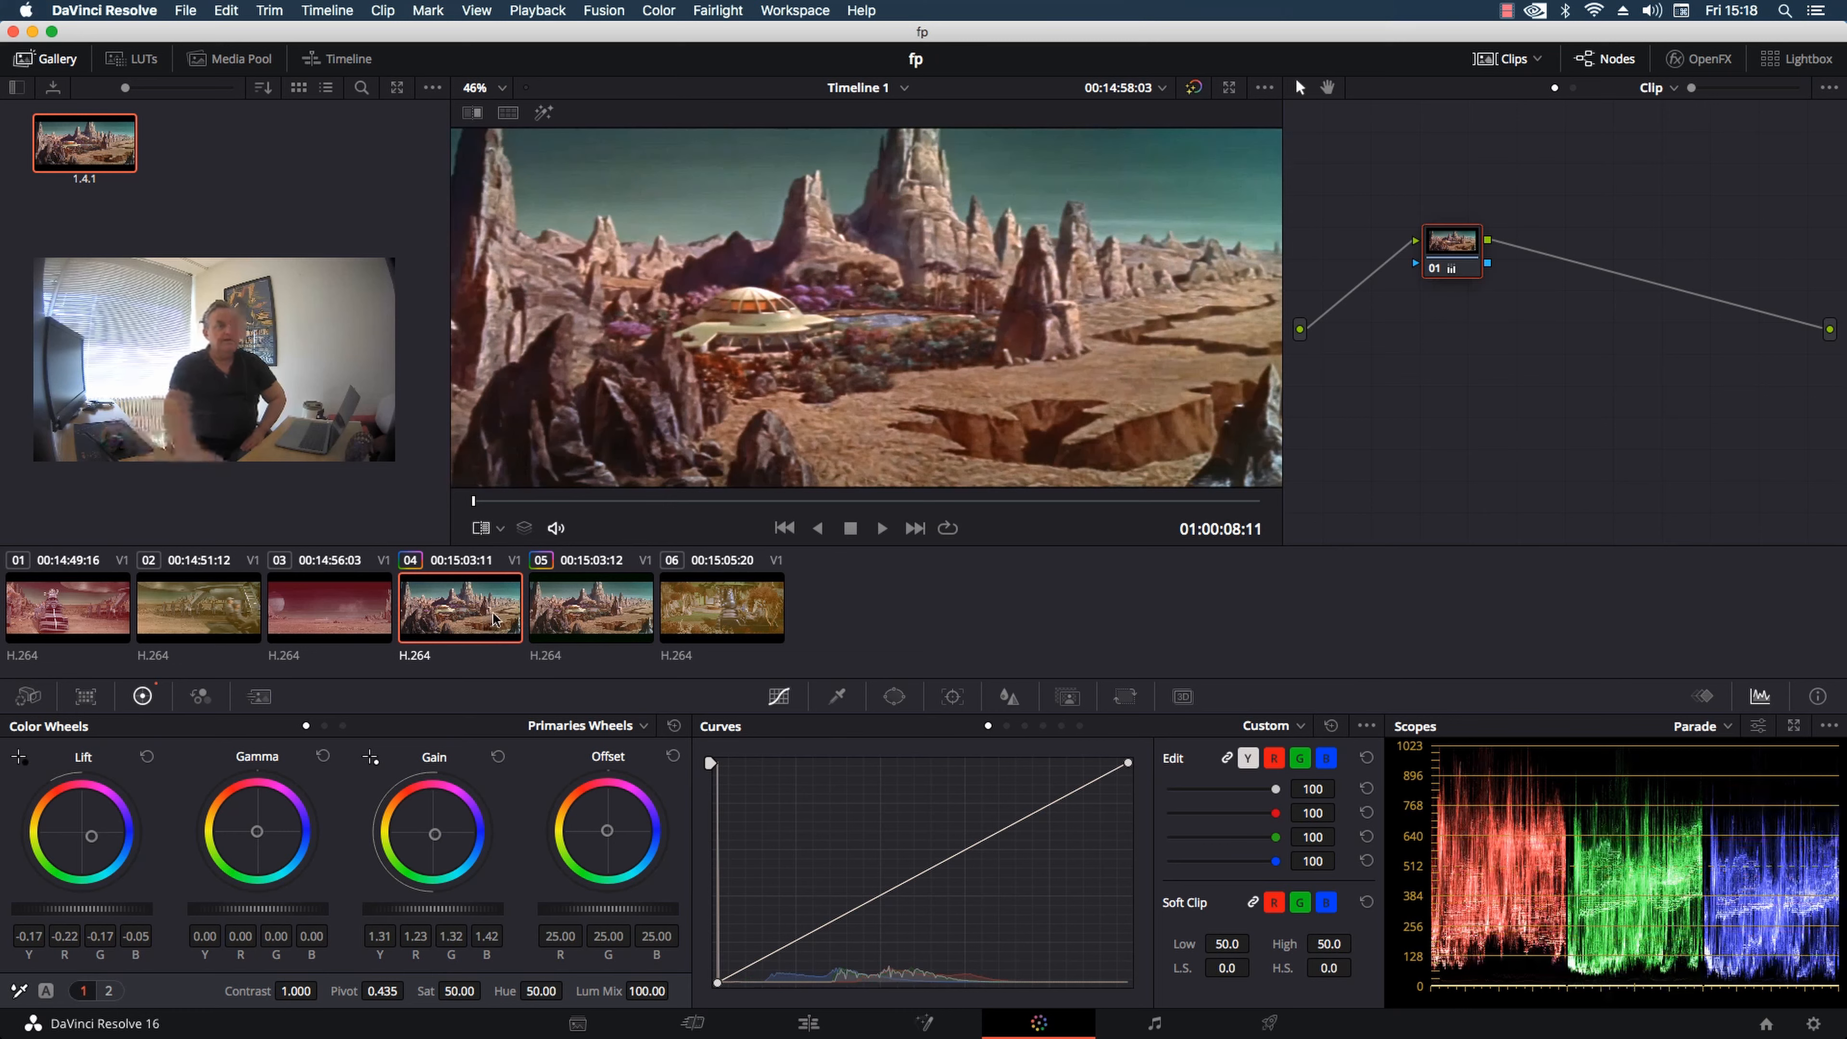
{"action": "key", "text": "space"}
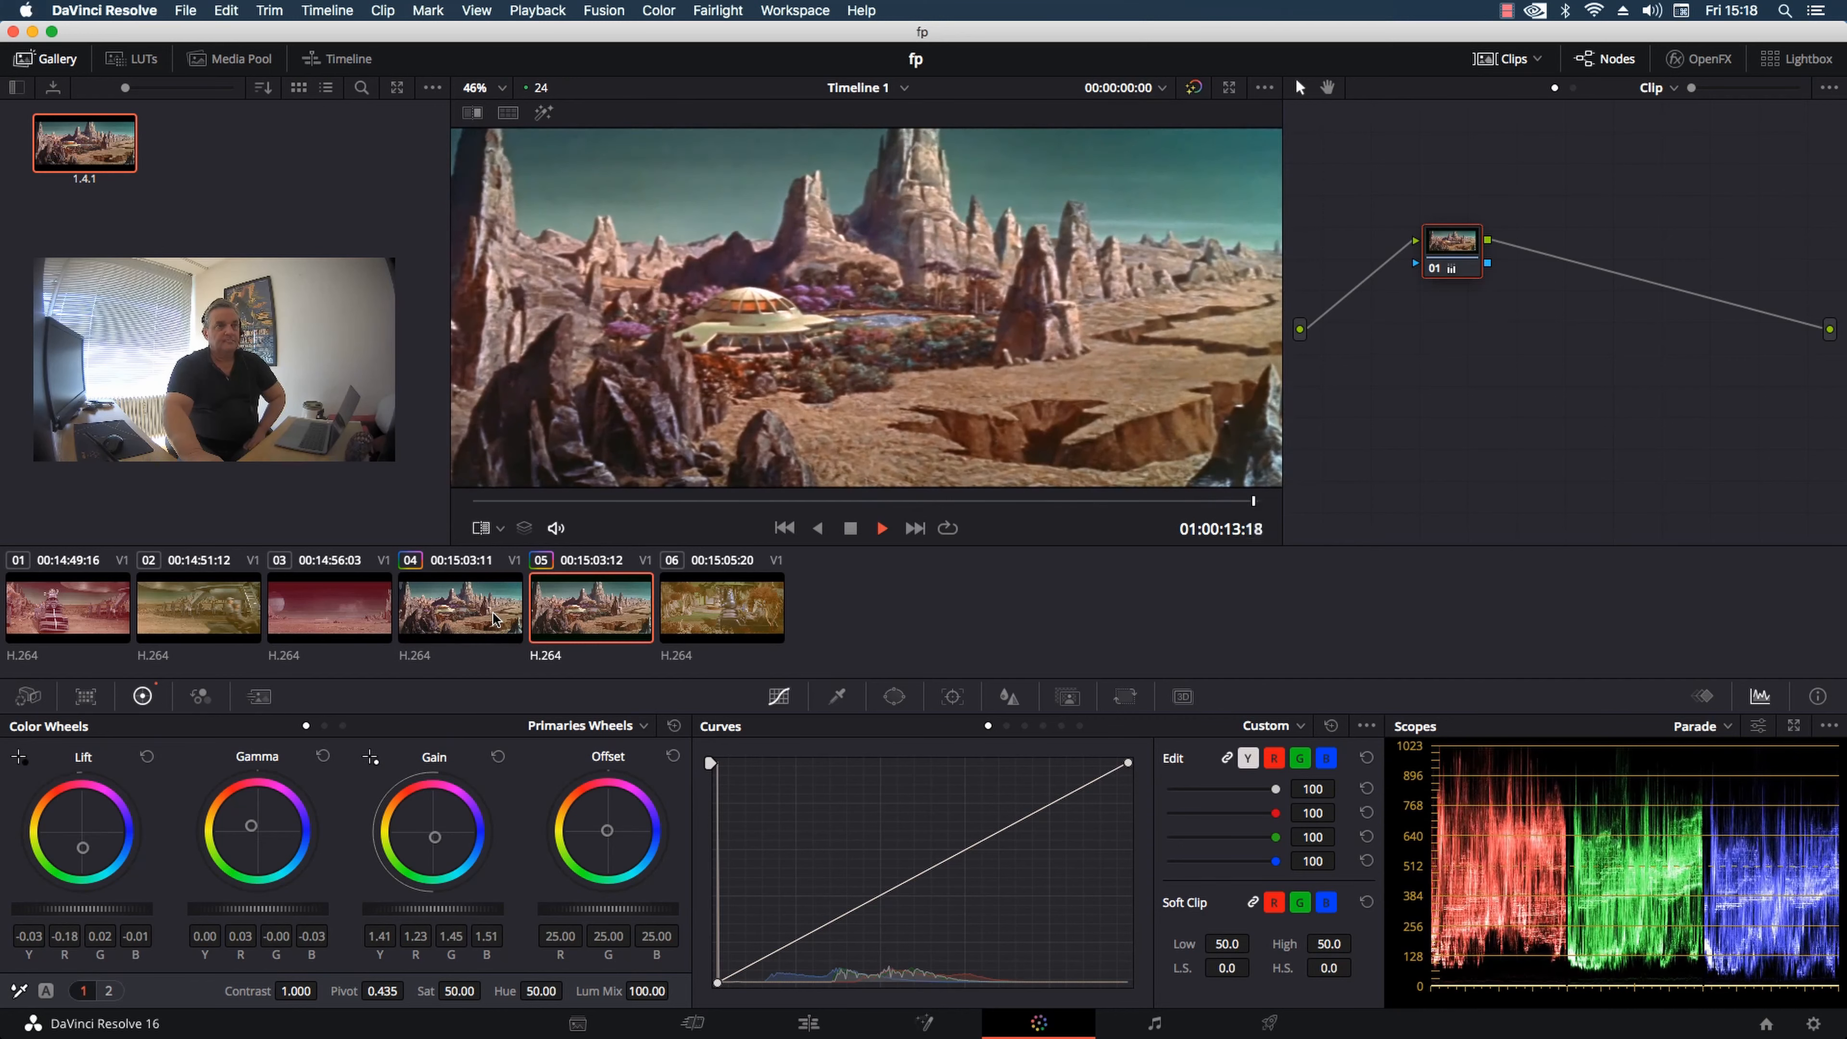
{"action": "key", "text": "space"}
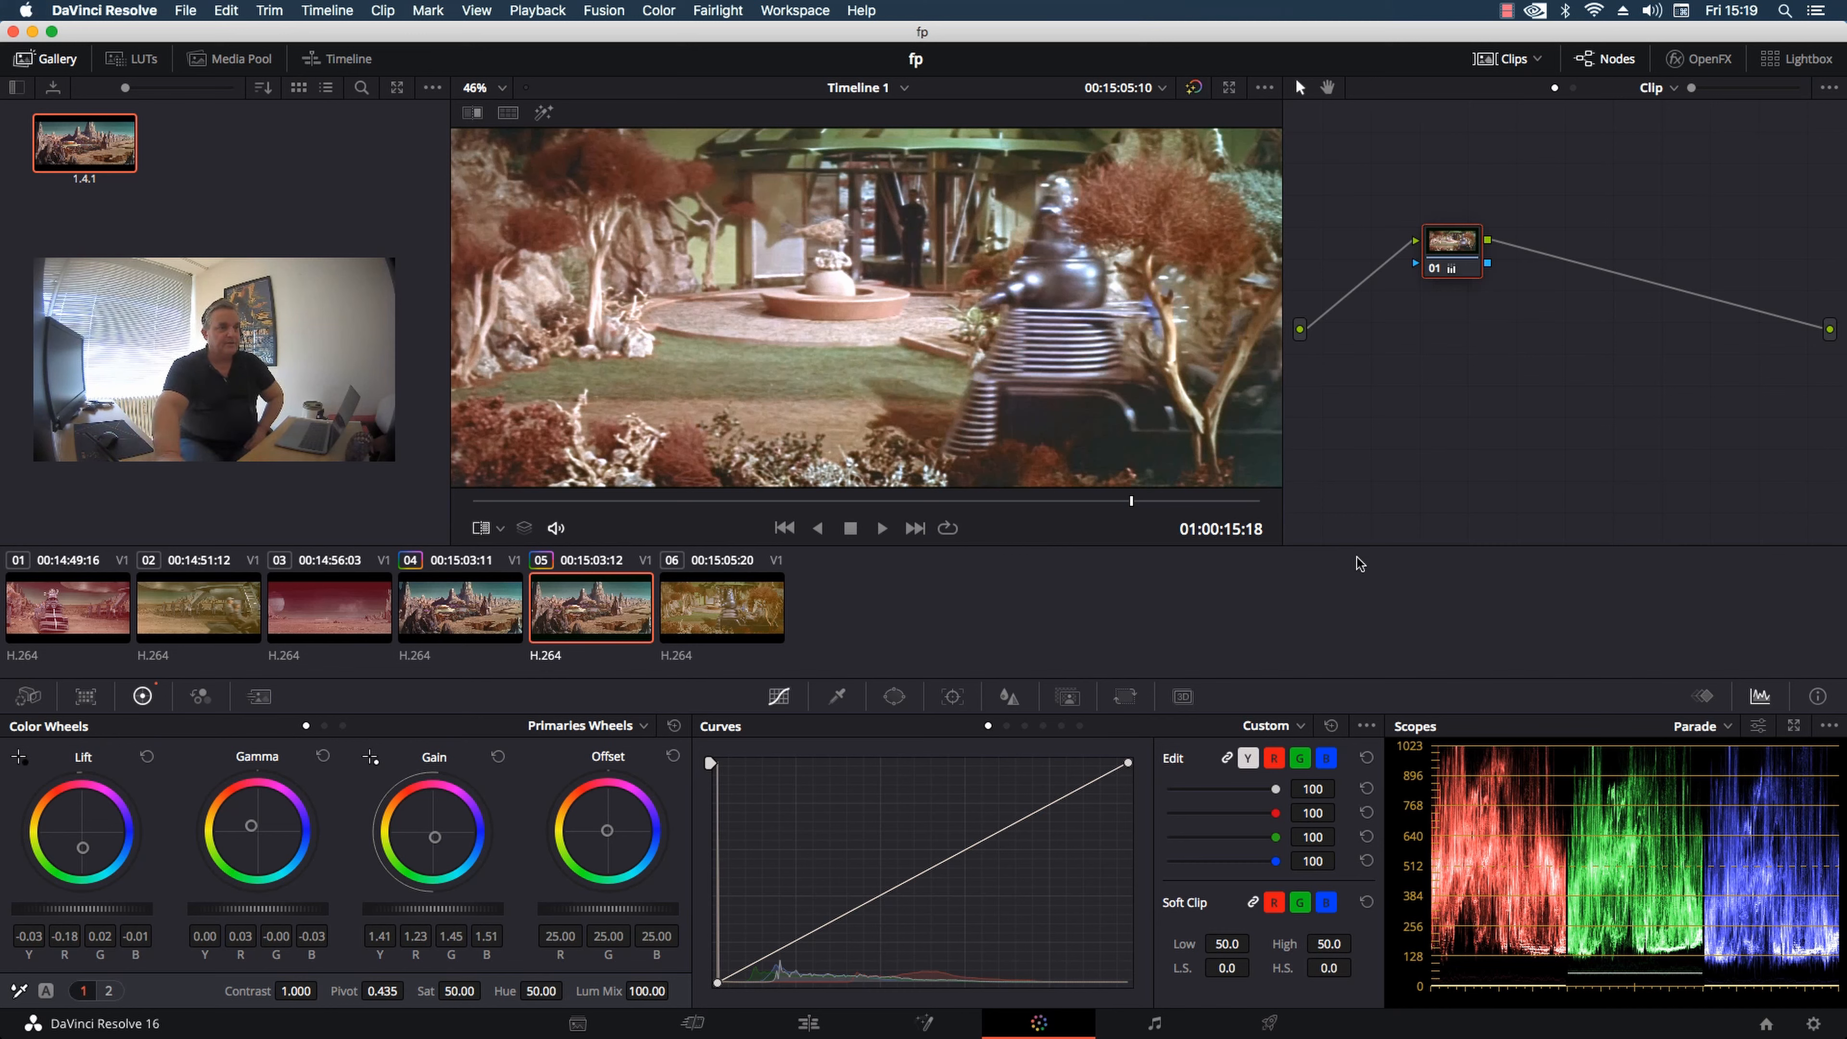
- Step backward frame by frame through clip 05's dissolve to 01:00:14:15 to examine where the garden shot mixes in
{"action": "key", "text": "Left"}
{"action": "key", "text": "Left"}
{"action": "key", "text": "Left"}
{"action": "key", "text": "Left"}
{"action": "key", "text": "Left"}
{"action": "key", "text": "Left"}
{"action": "key", "text": "Left"}
{"action": "key", "text": "Left"}
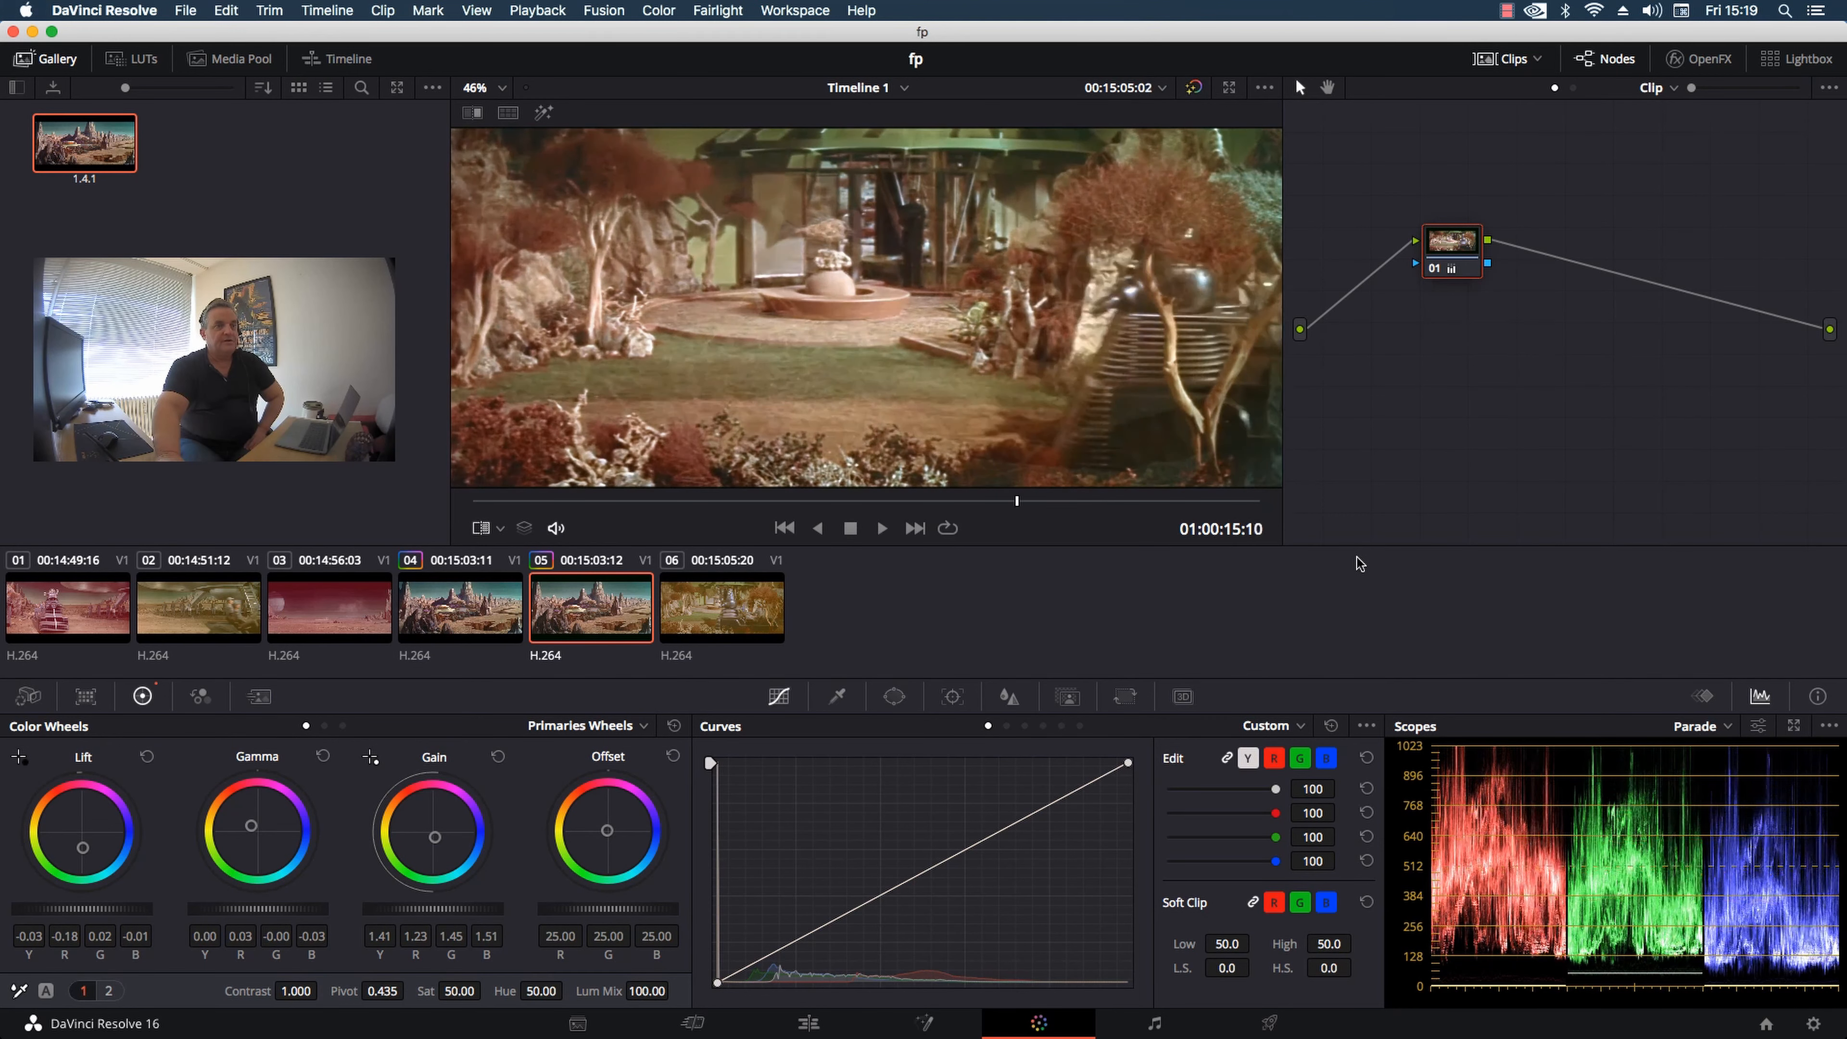
{"action": "key", "text": "Left"}
{"action": "key", "text": "Left"}
{"action": "key", "text": "Left"}
{"action": "key", "text": "Left"}
{"action": "key", "text": "Left"}
{"action": "key", "text": "Left"}
{"action": "key", "text": "Left"}
{"action": "key", "text": "Left"}
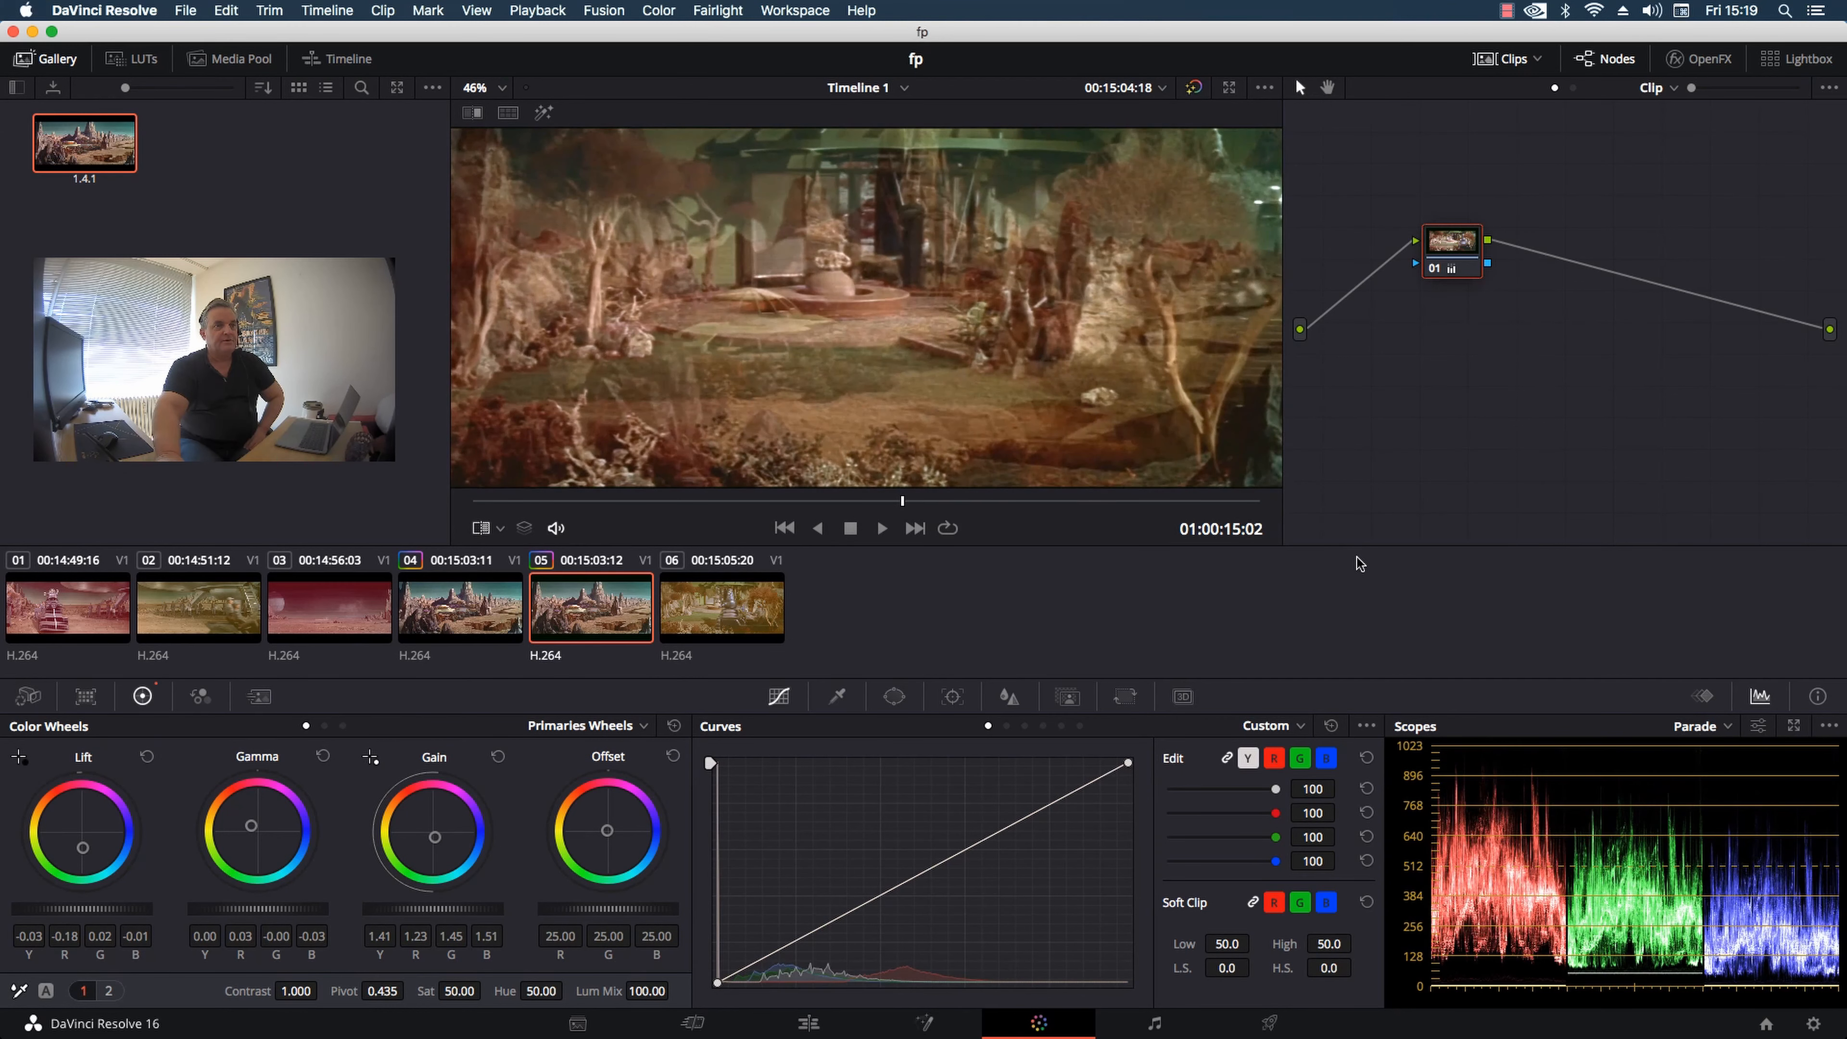
{"action": "key", "text": "Left"}
{"action": "key", "text": "Left"}
{"action": "key", "text": "Left"}
{"action": "key", "text": "Left"}
{"action": "key", "text": "Left"}
{"action": "key", "text": "Left"}
{"action": "key", "text": "Left"}
{"action": "key", "text": "Left"}
{"action": "key", "text": "Left"}
{"action": "key", "text": "Left"}
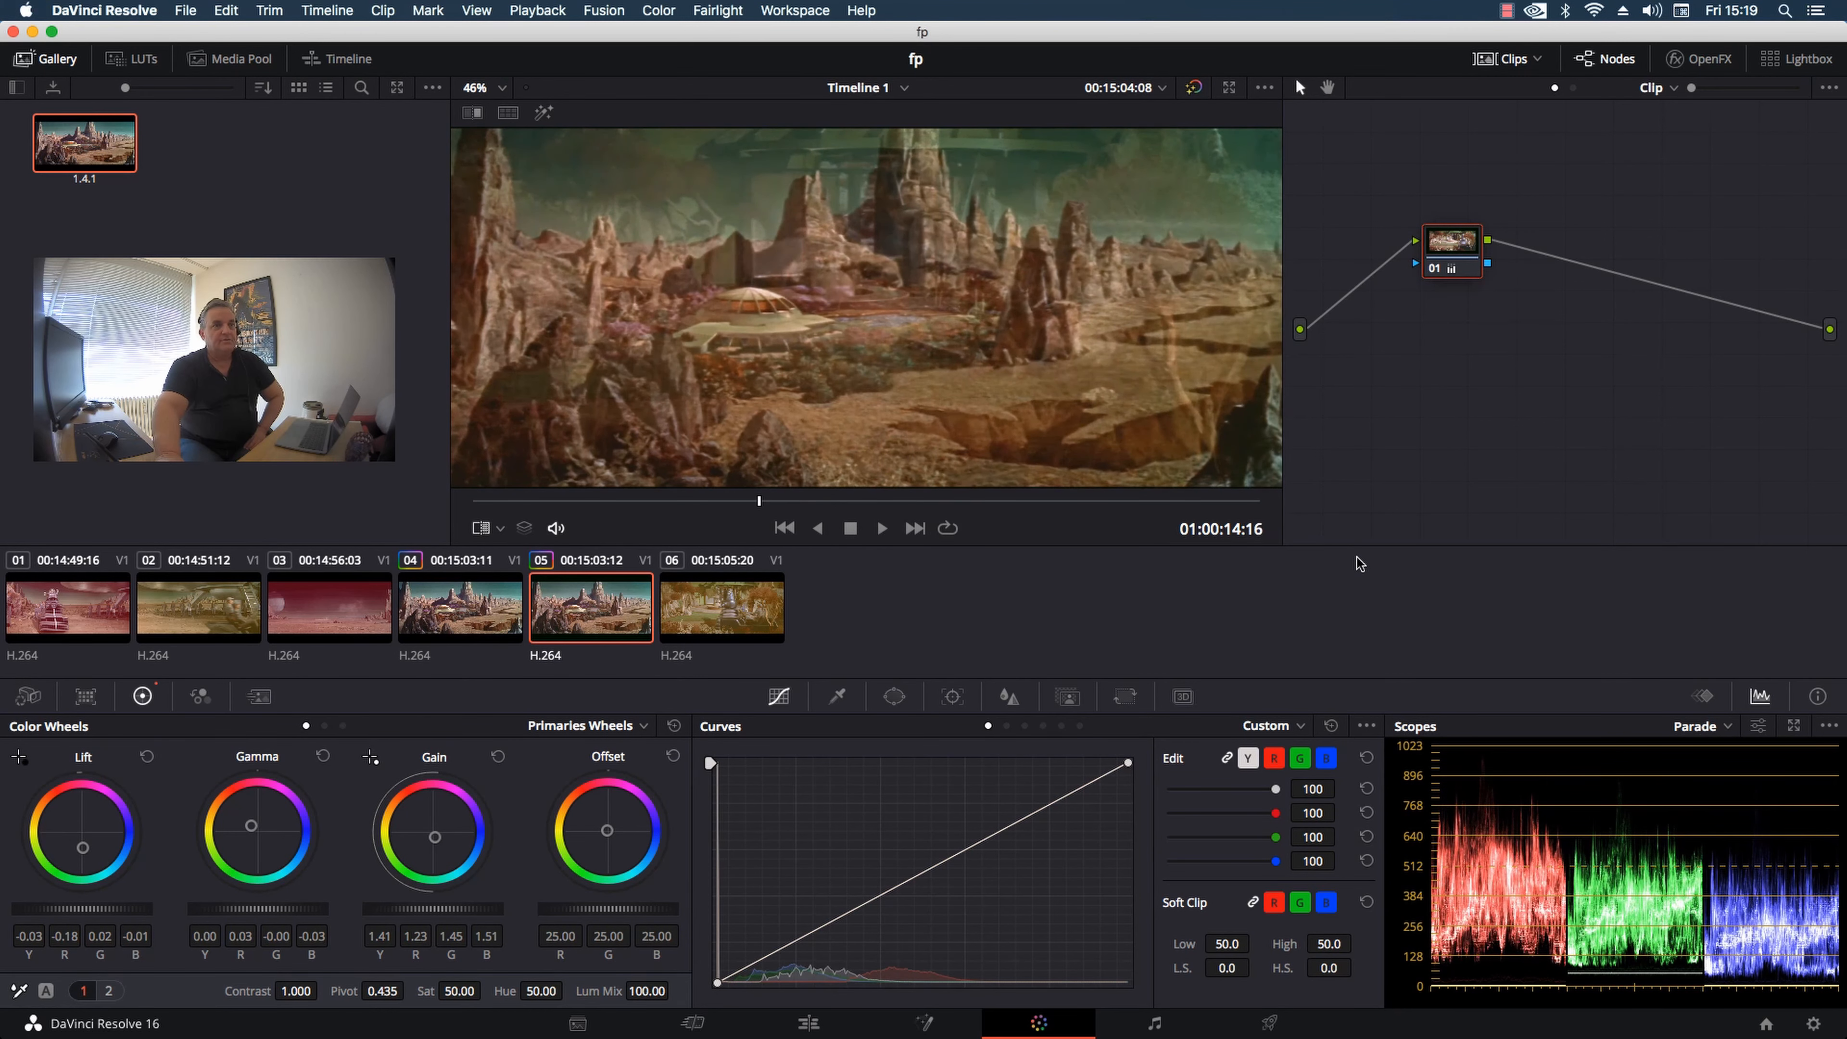
{"action": "key", "text": "Left"}
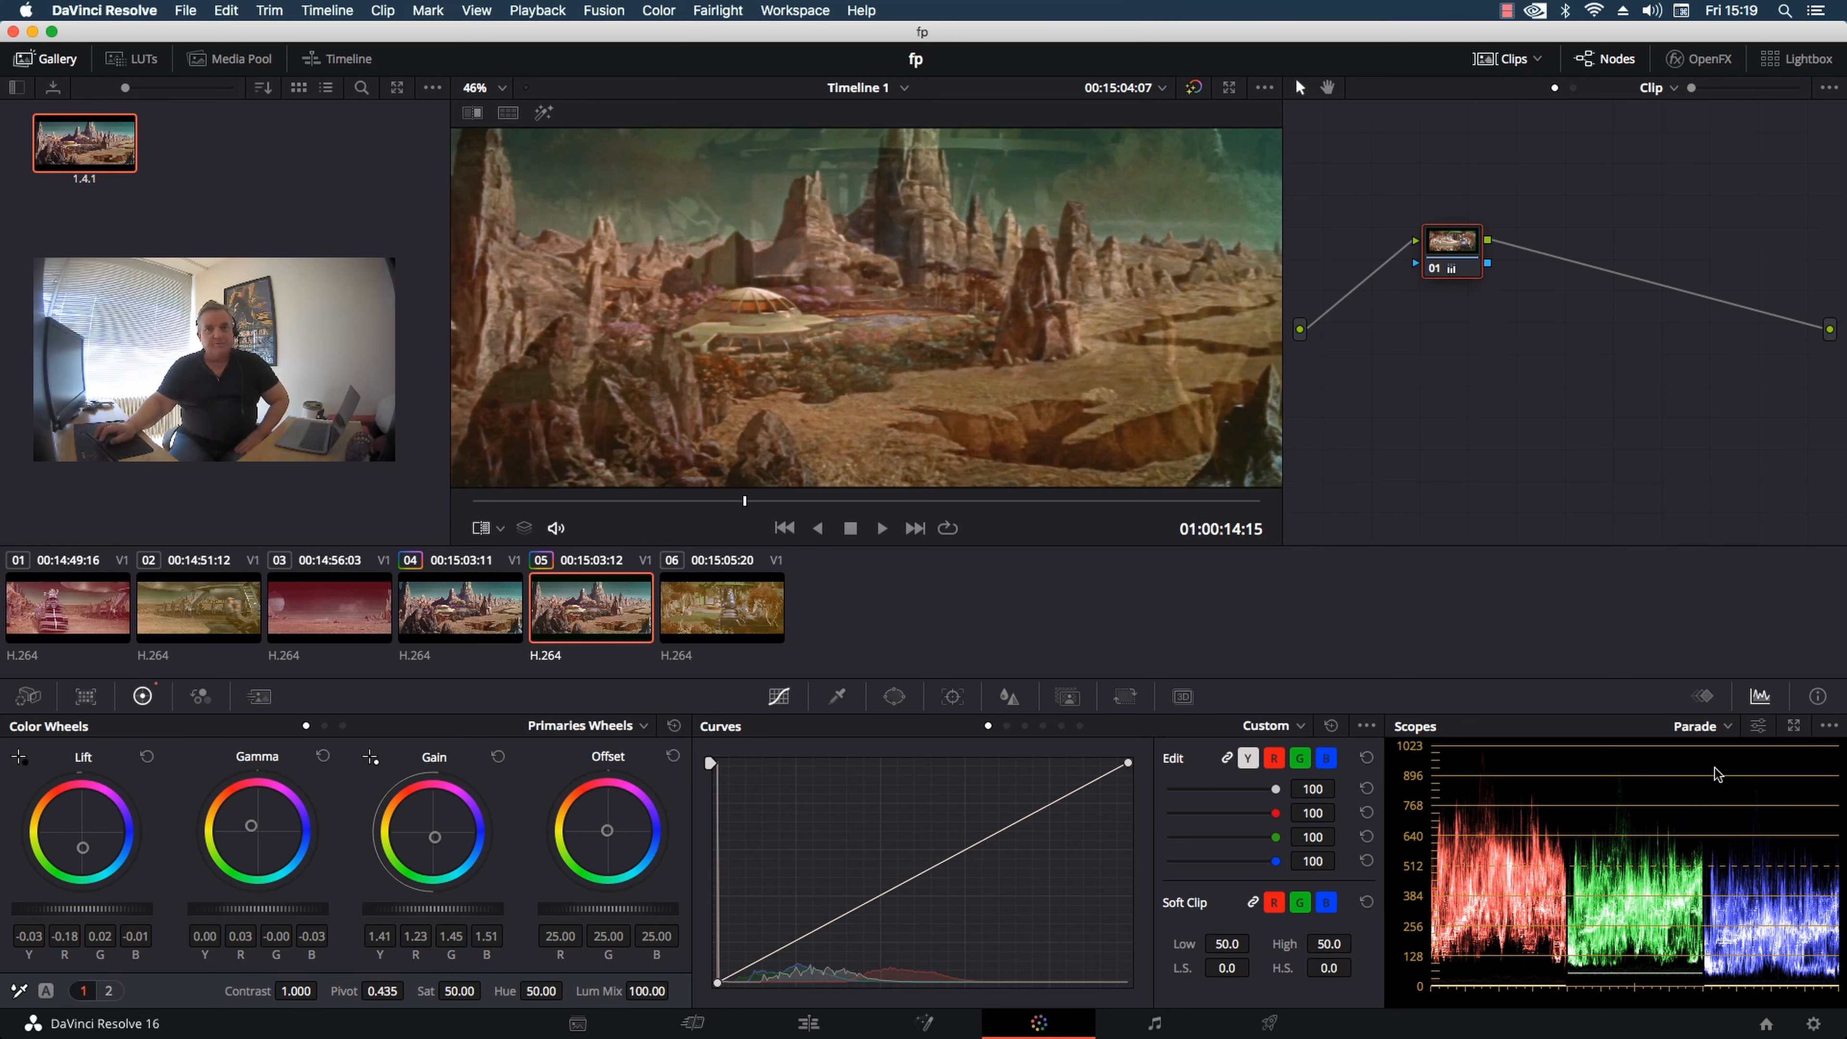
- Show clip 05's keyframes with the Color filter and add a dynamic keyframe to Corrector 1 at 00:00:00:14
{"action": "left_click", "coordinate": [1702, 696]}
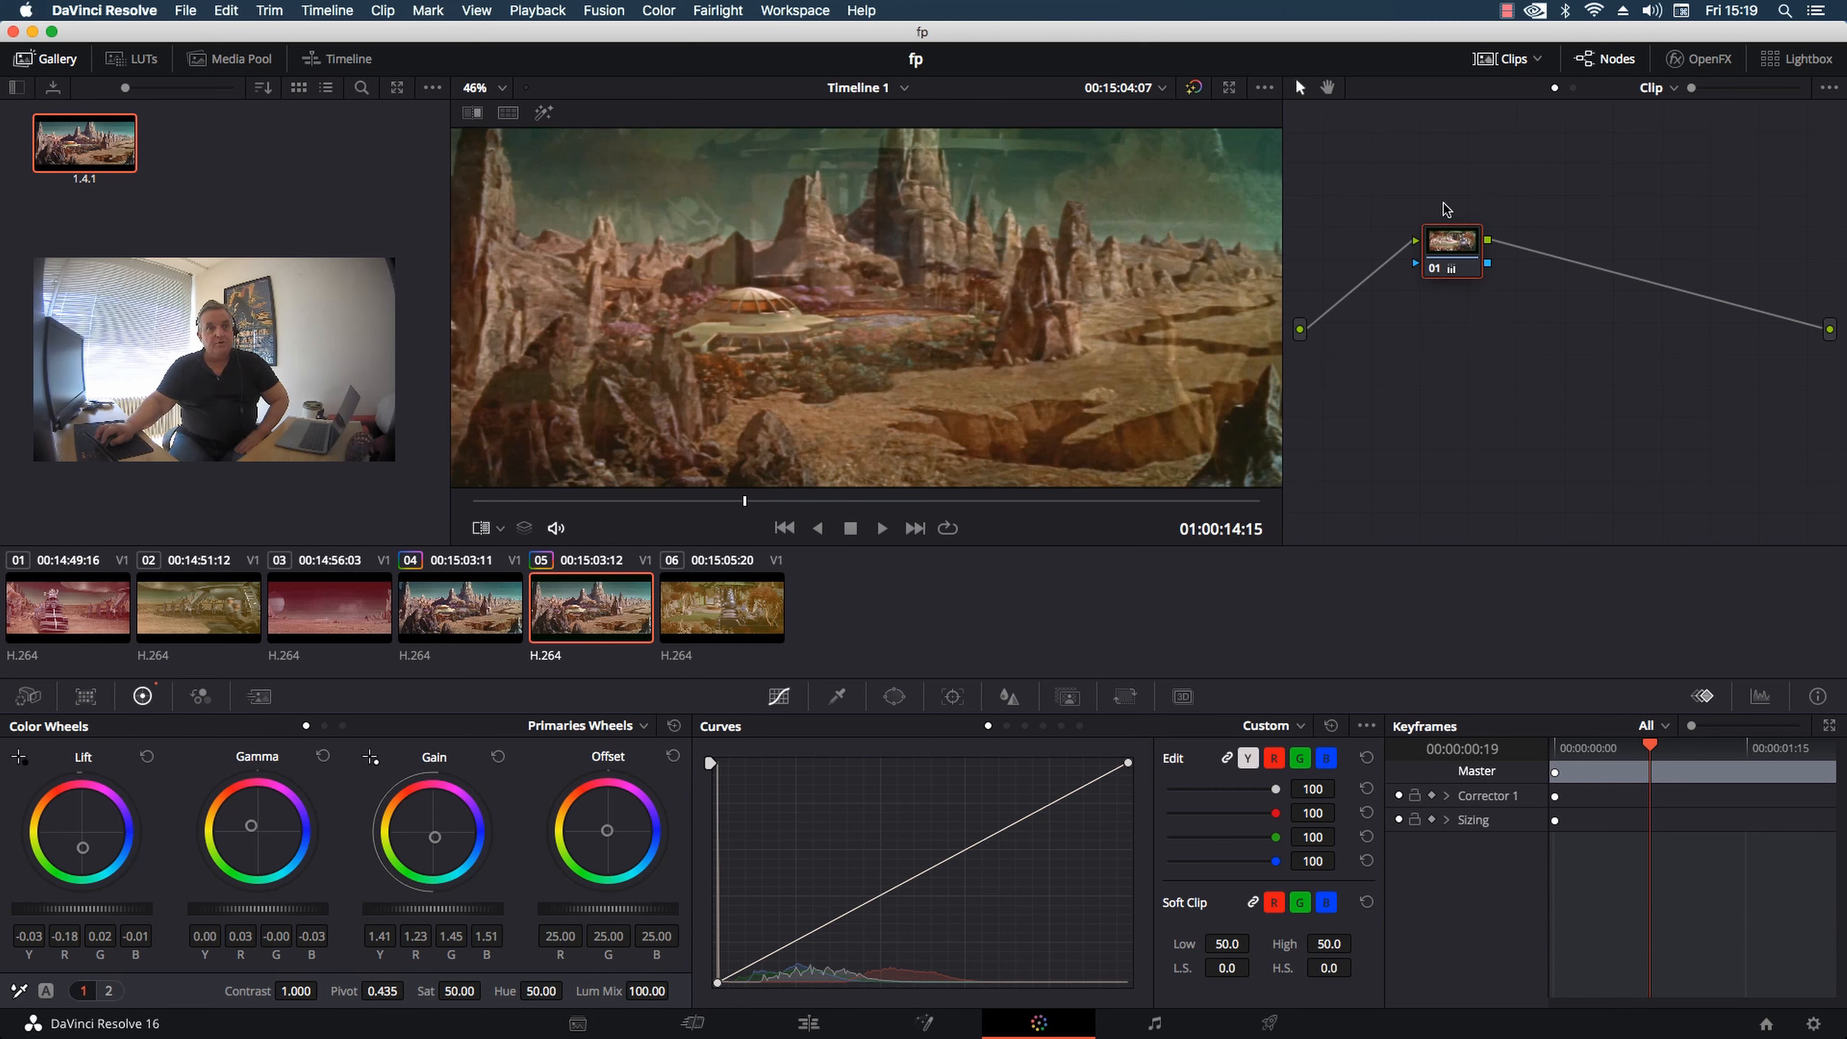
{"action": "left_click", "coordinate": [1645, 727]}
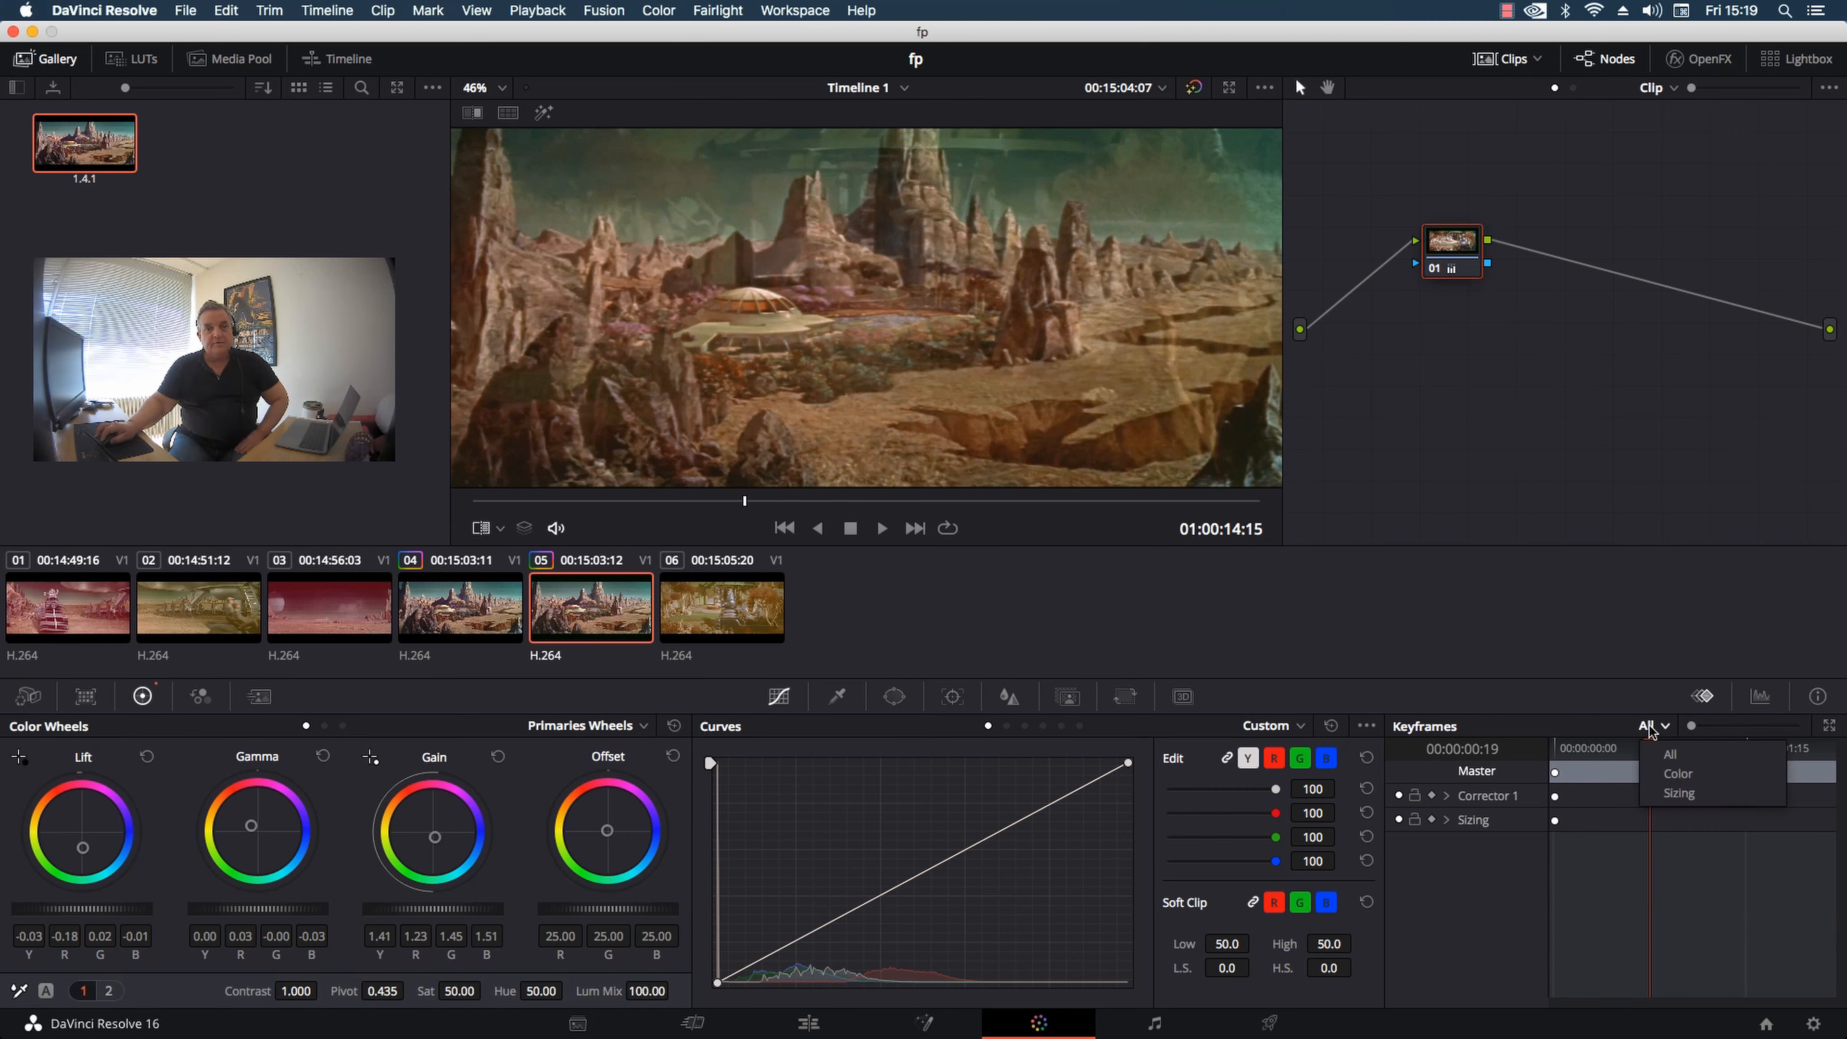
{"action": "left_click", "coordinate": [1670, 769]}
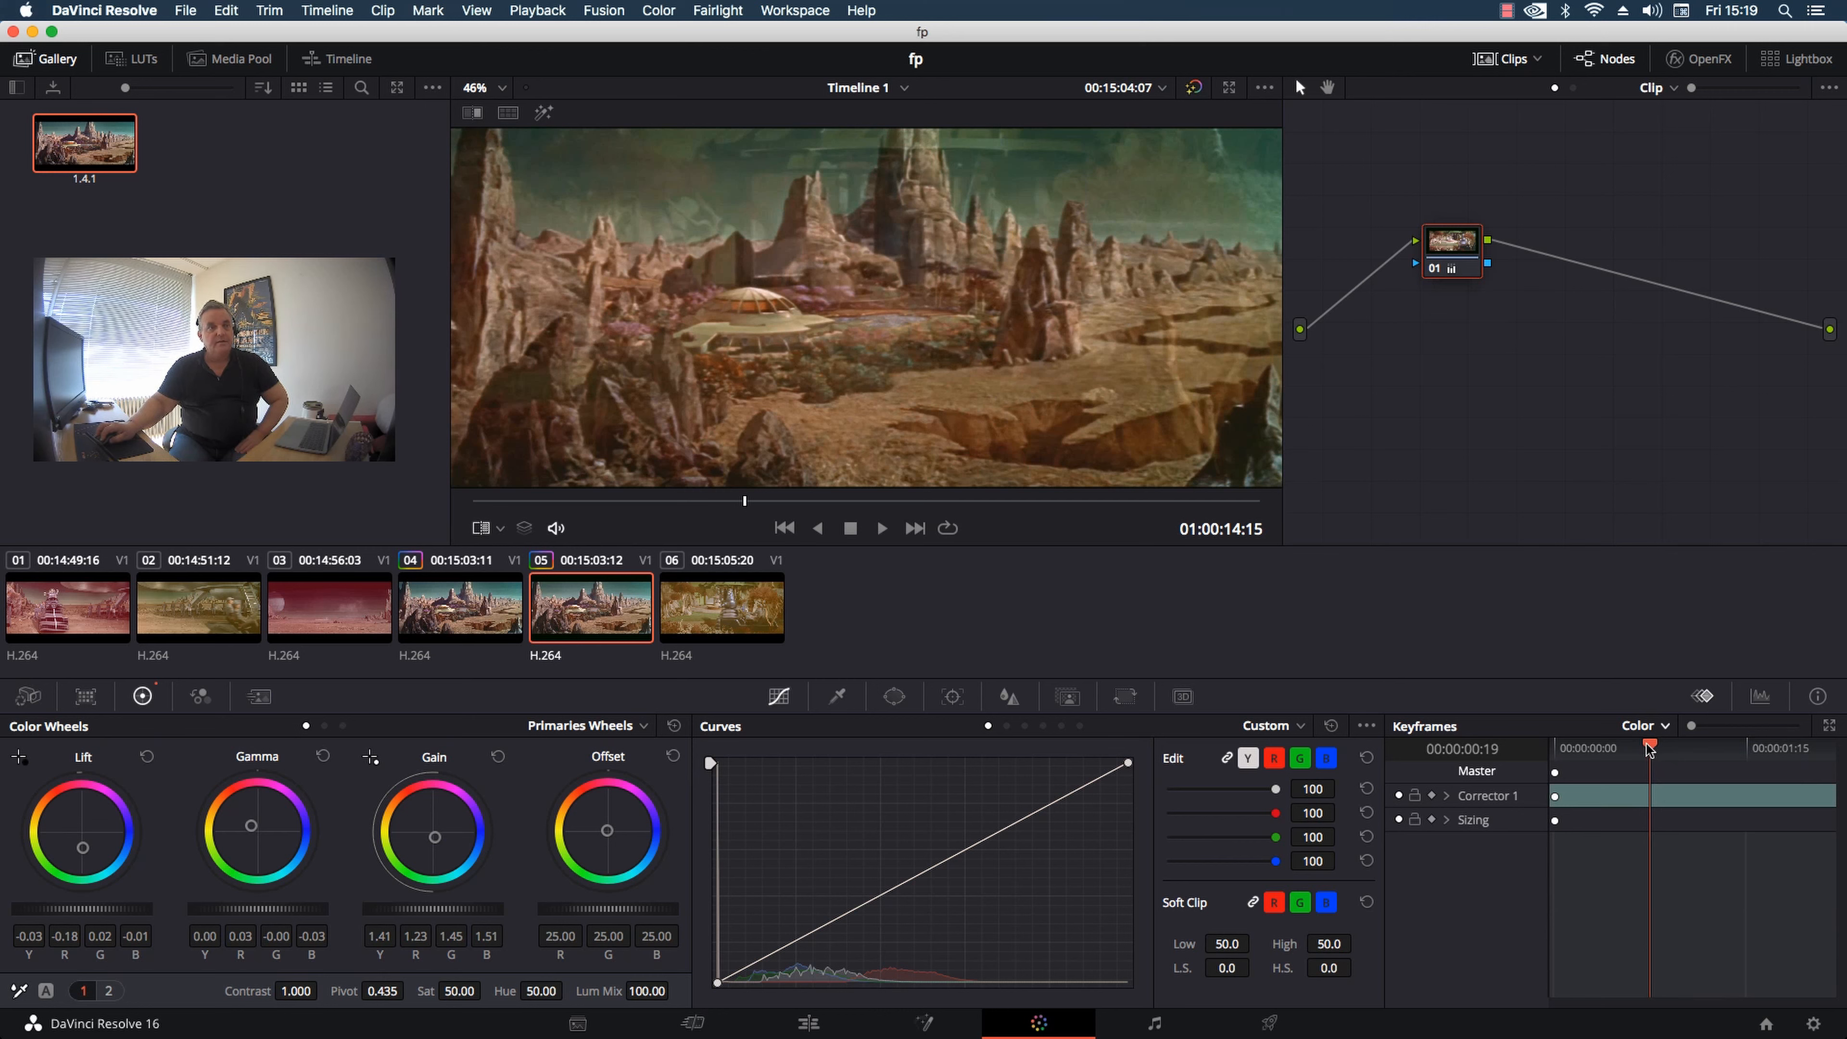
{"action": "left_click_drag", "start_coordinate": [1647, 743], "coordinate": [1618, 754]}
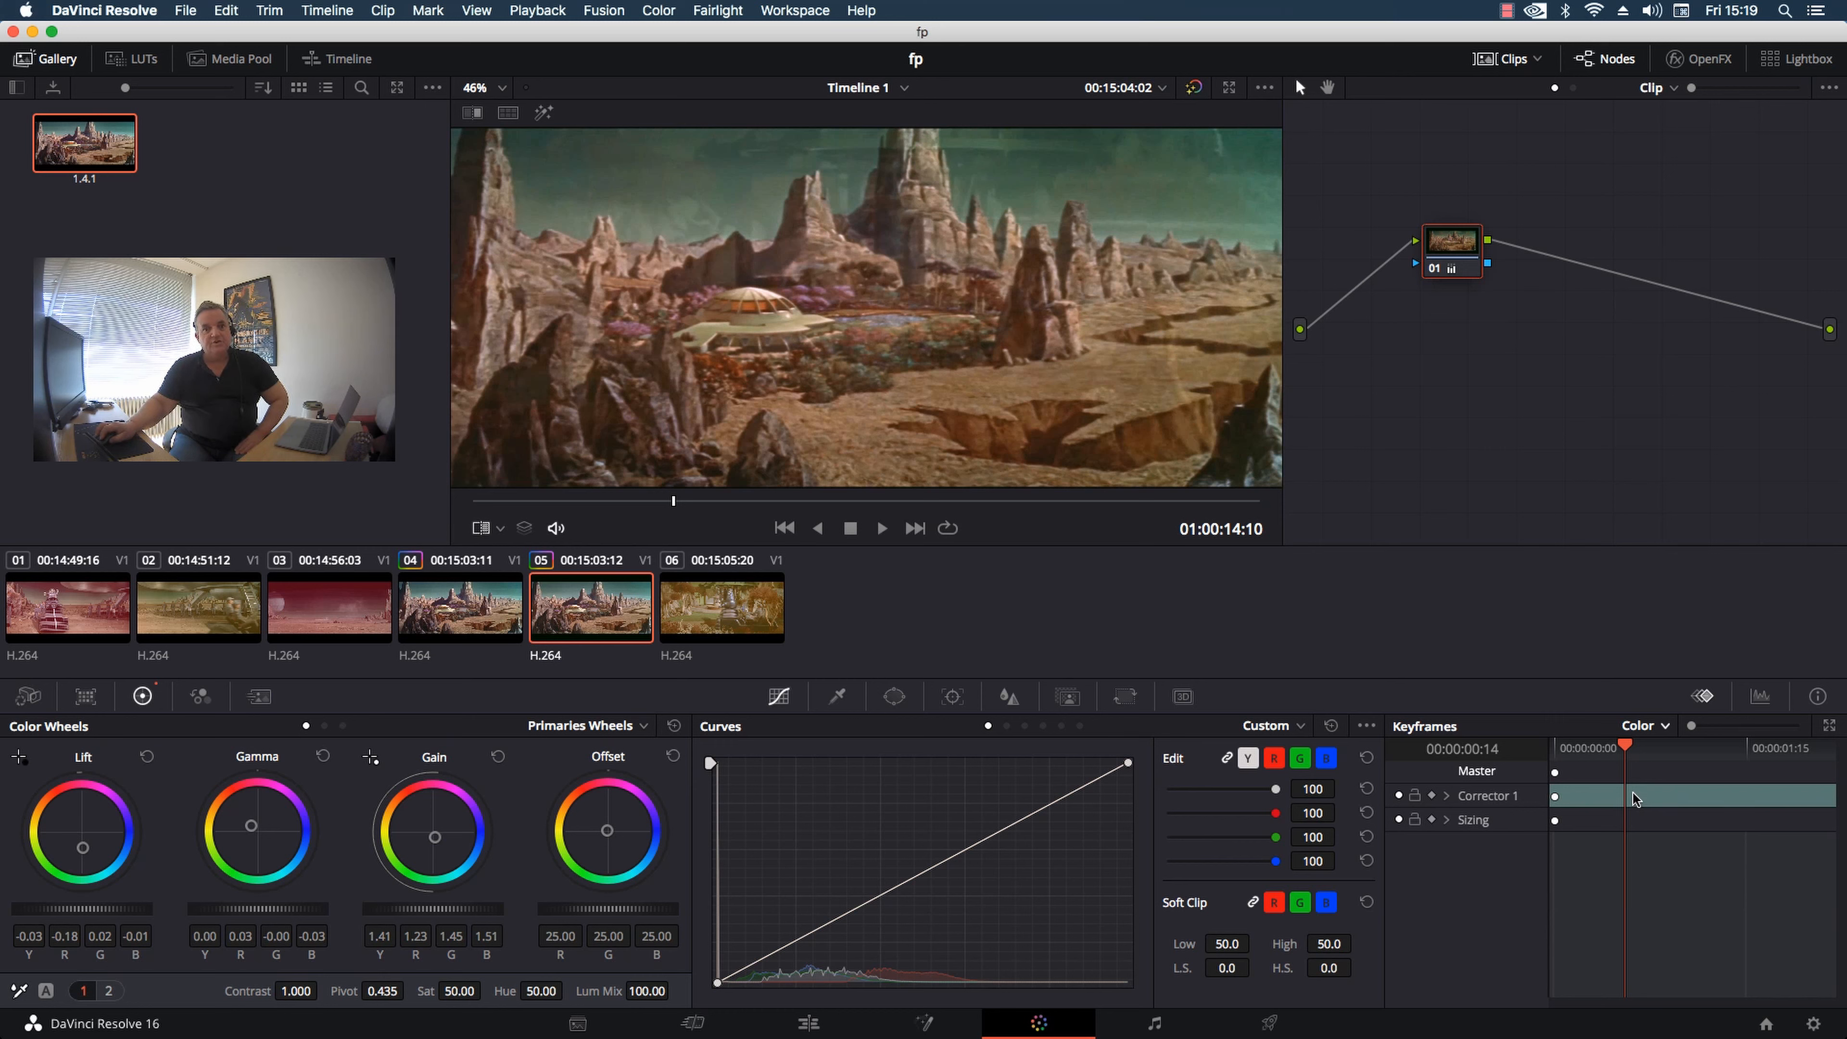
{"action": "right_click", "coordinate": [1633, 798]}
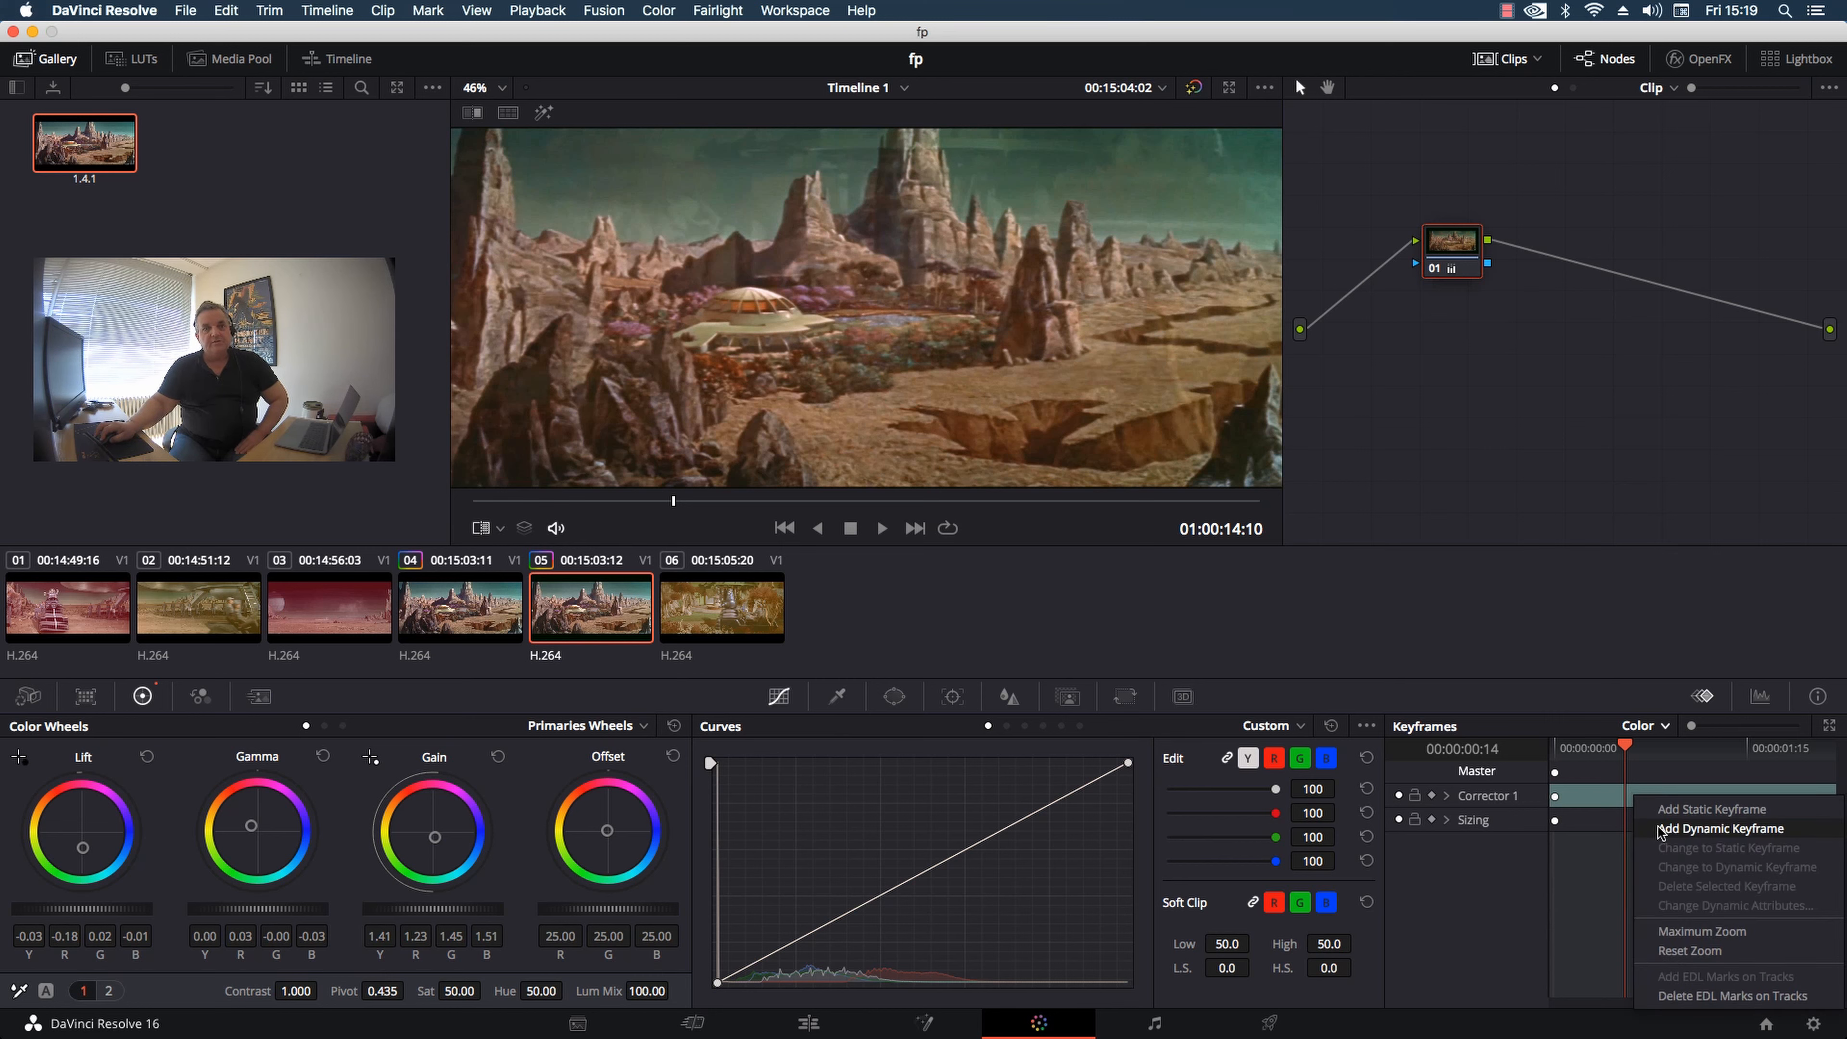
{"action": "left_click", "coordinate": [1695, 828]}
- Add a static keyframe to Corrector 1 at 00:00:01:14, where the dissolve ends
{"action": "left_click_drag", "start_coordinate": [1627, 742], "coordinate": [1749, 752]}
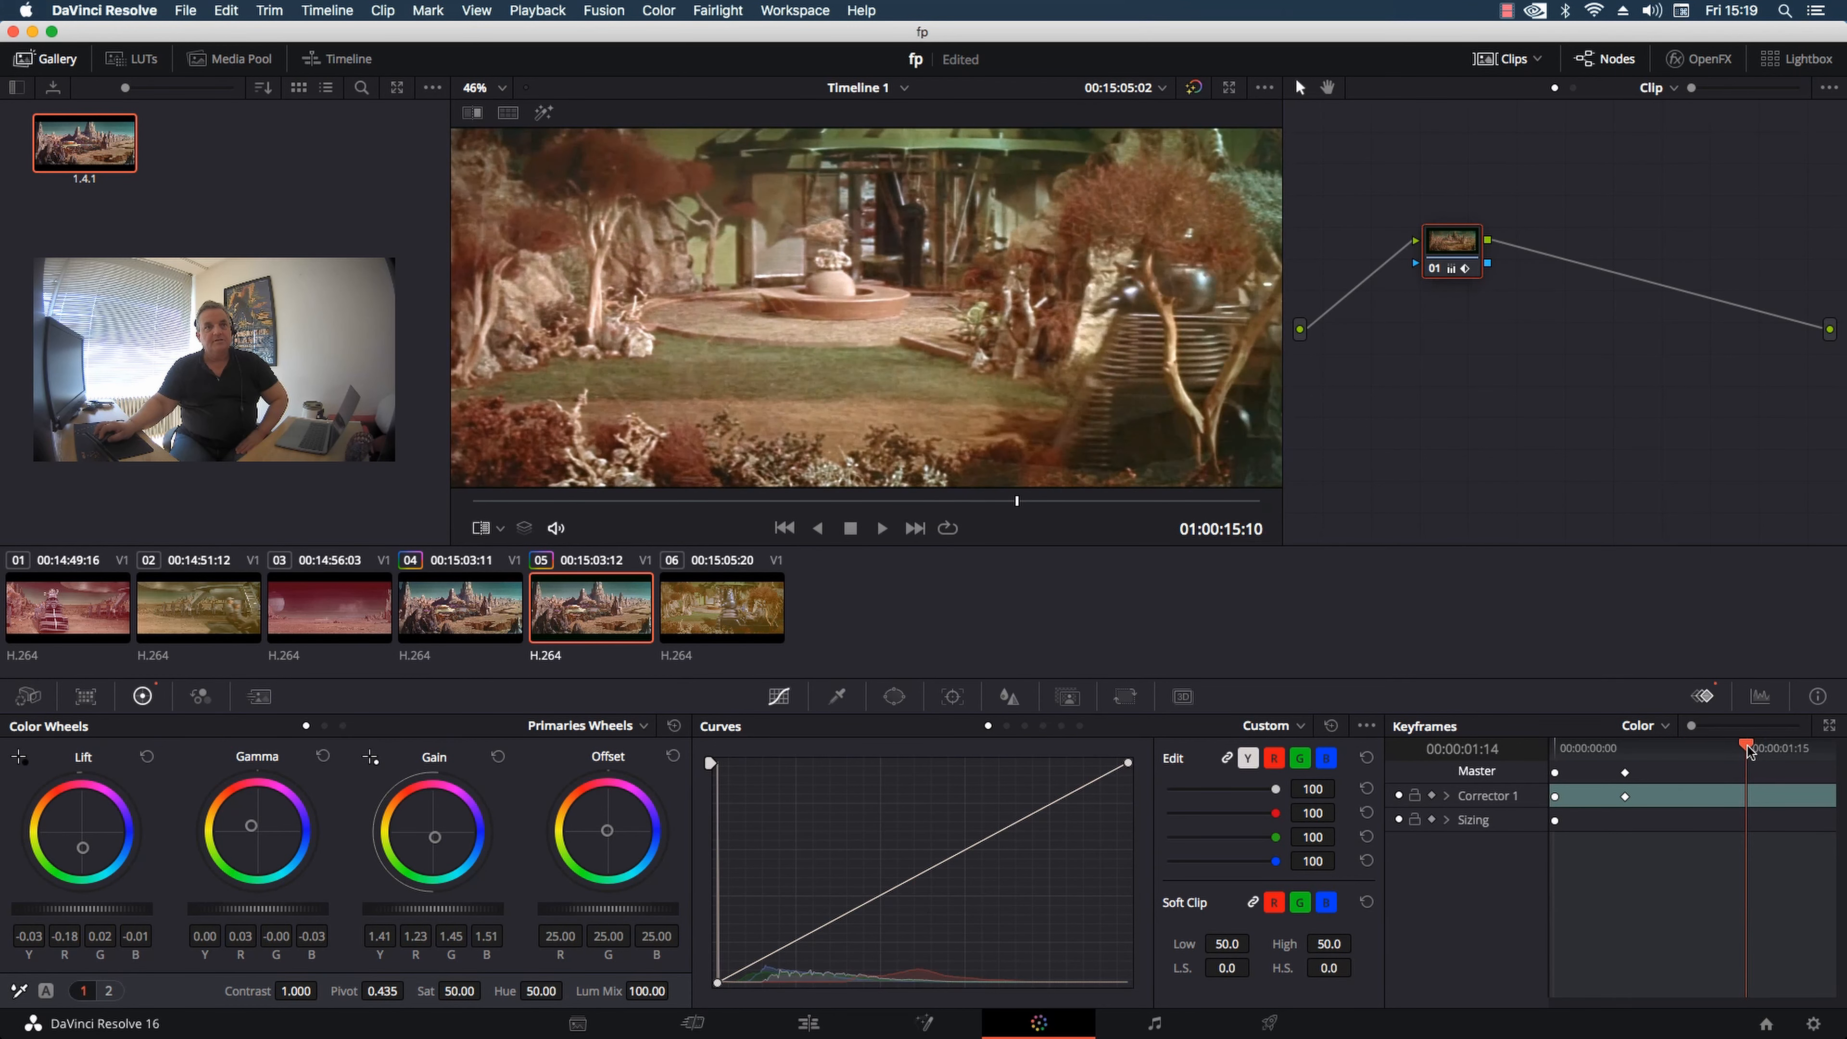
{"action": "right_click", "coordinate": [1747, 795]}
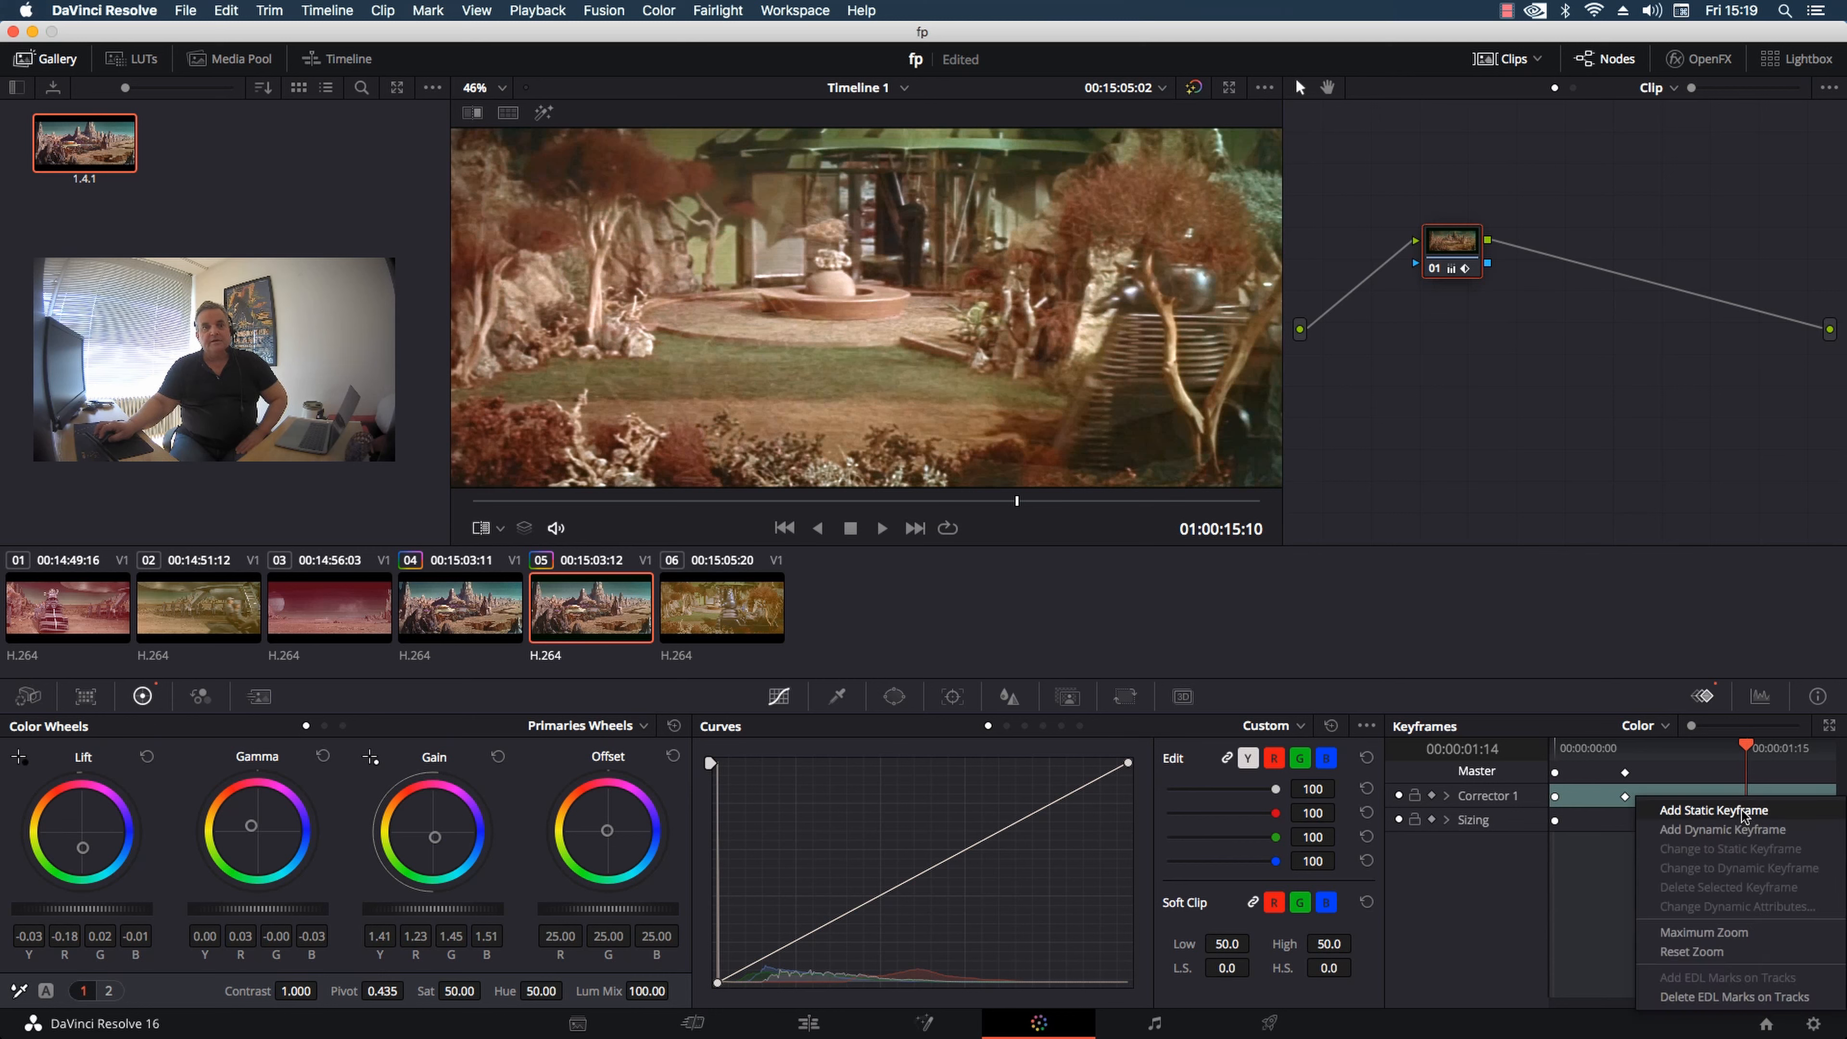
{"action": "left_click", "coordinate": [1743, 810]}
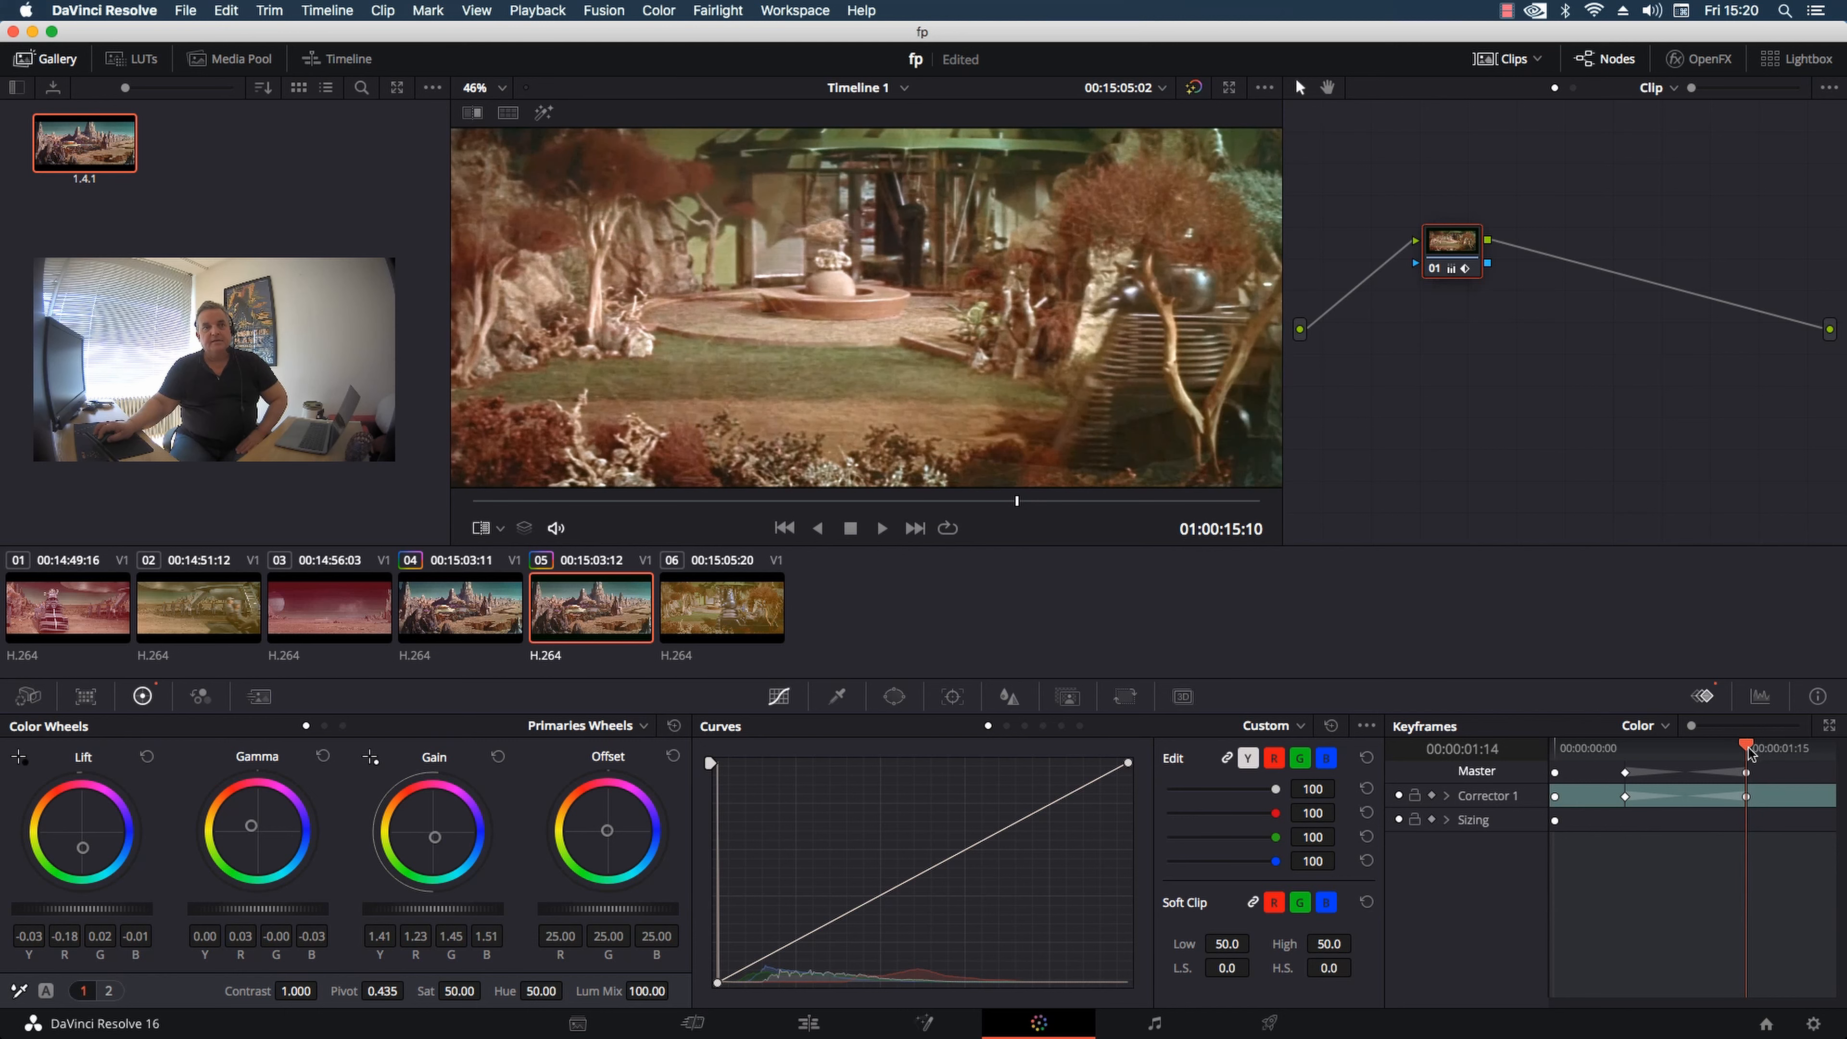
- At 00:00:01:16, grade to Lift -0.04, -0.21, 0.00, -0.02, Gamma 0.00, 0.06, -0.01, -0.05 and Gain 1.28, 1.09, 1.32, 1.45, with the scopes showing
{"action": "left_click_drag", "start_coordinate": [1752, 748], "coordinate": [1759, 752]}
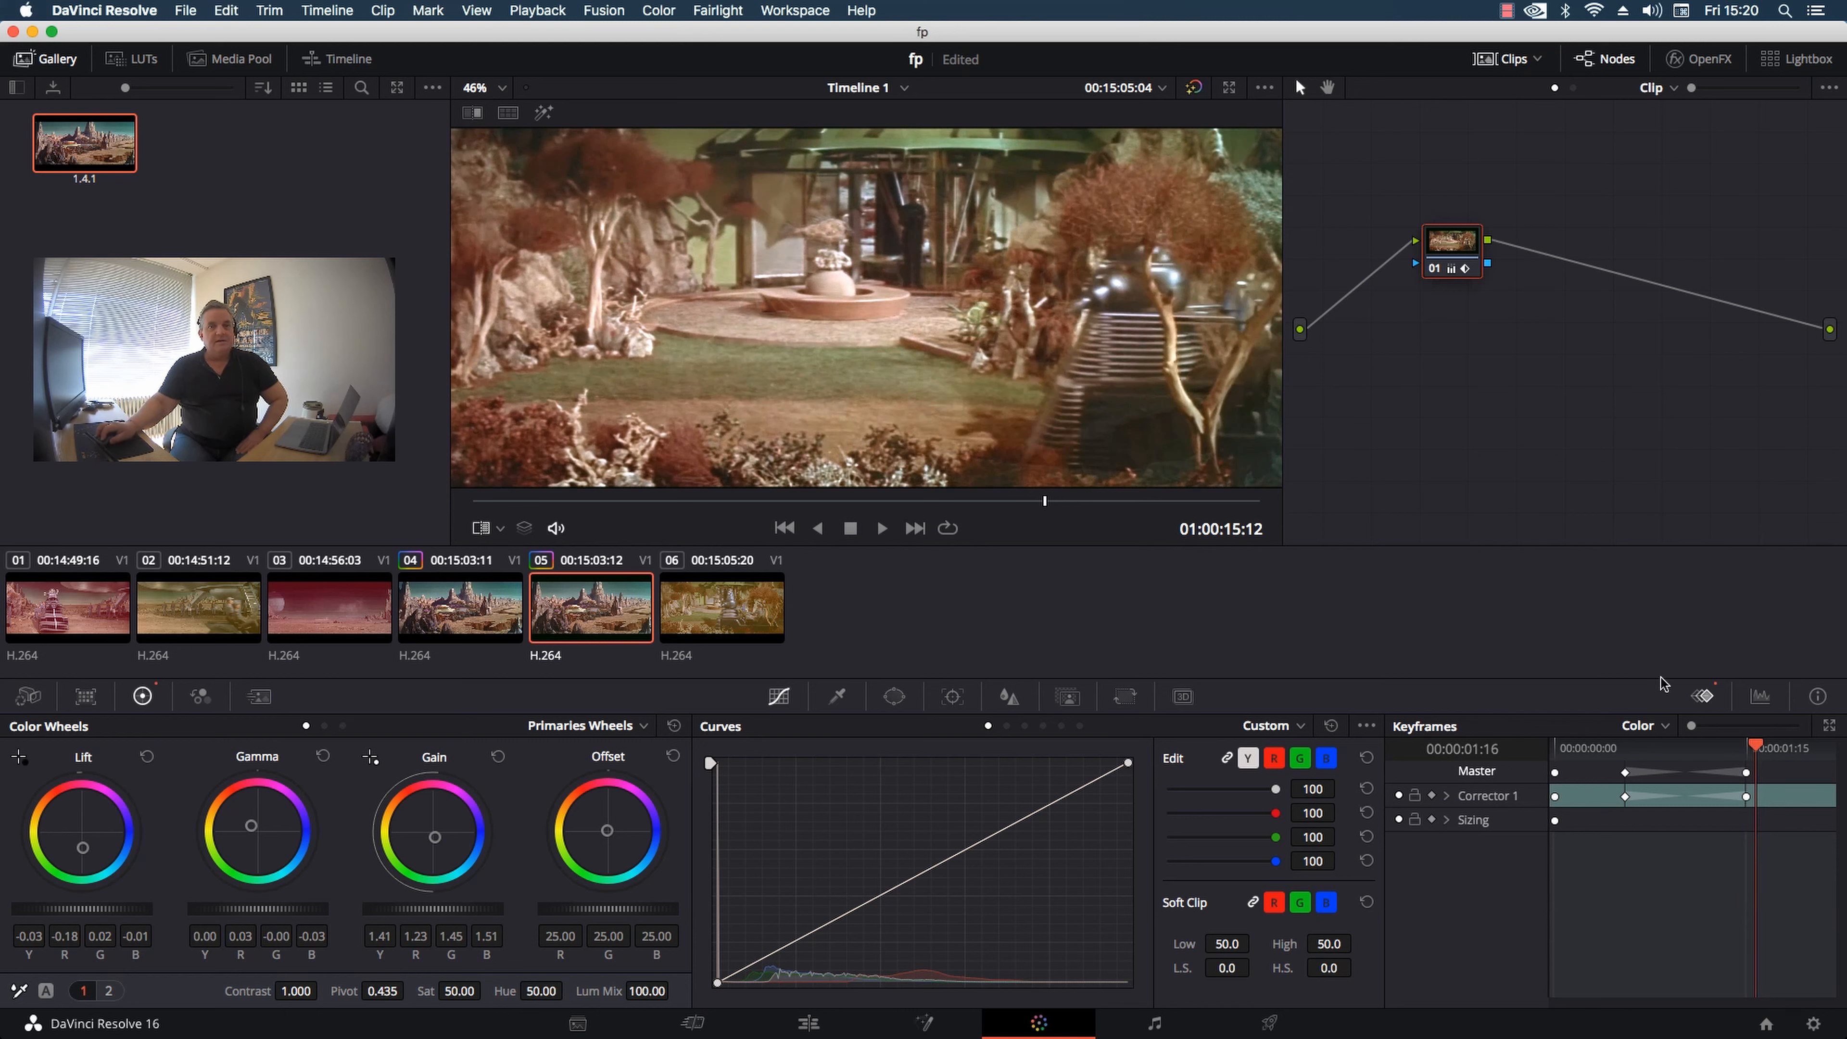
{"action": "left_click", "coordinate": [1760, 697]}
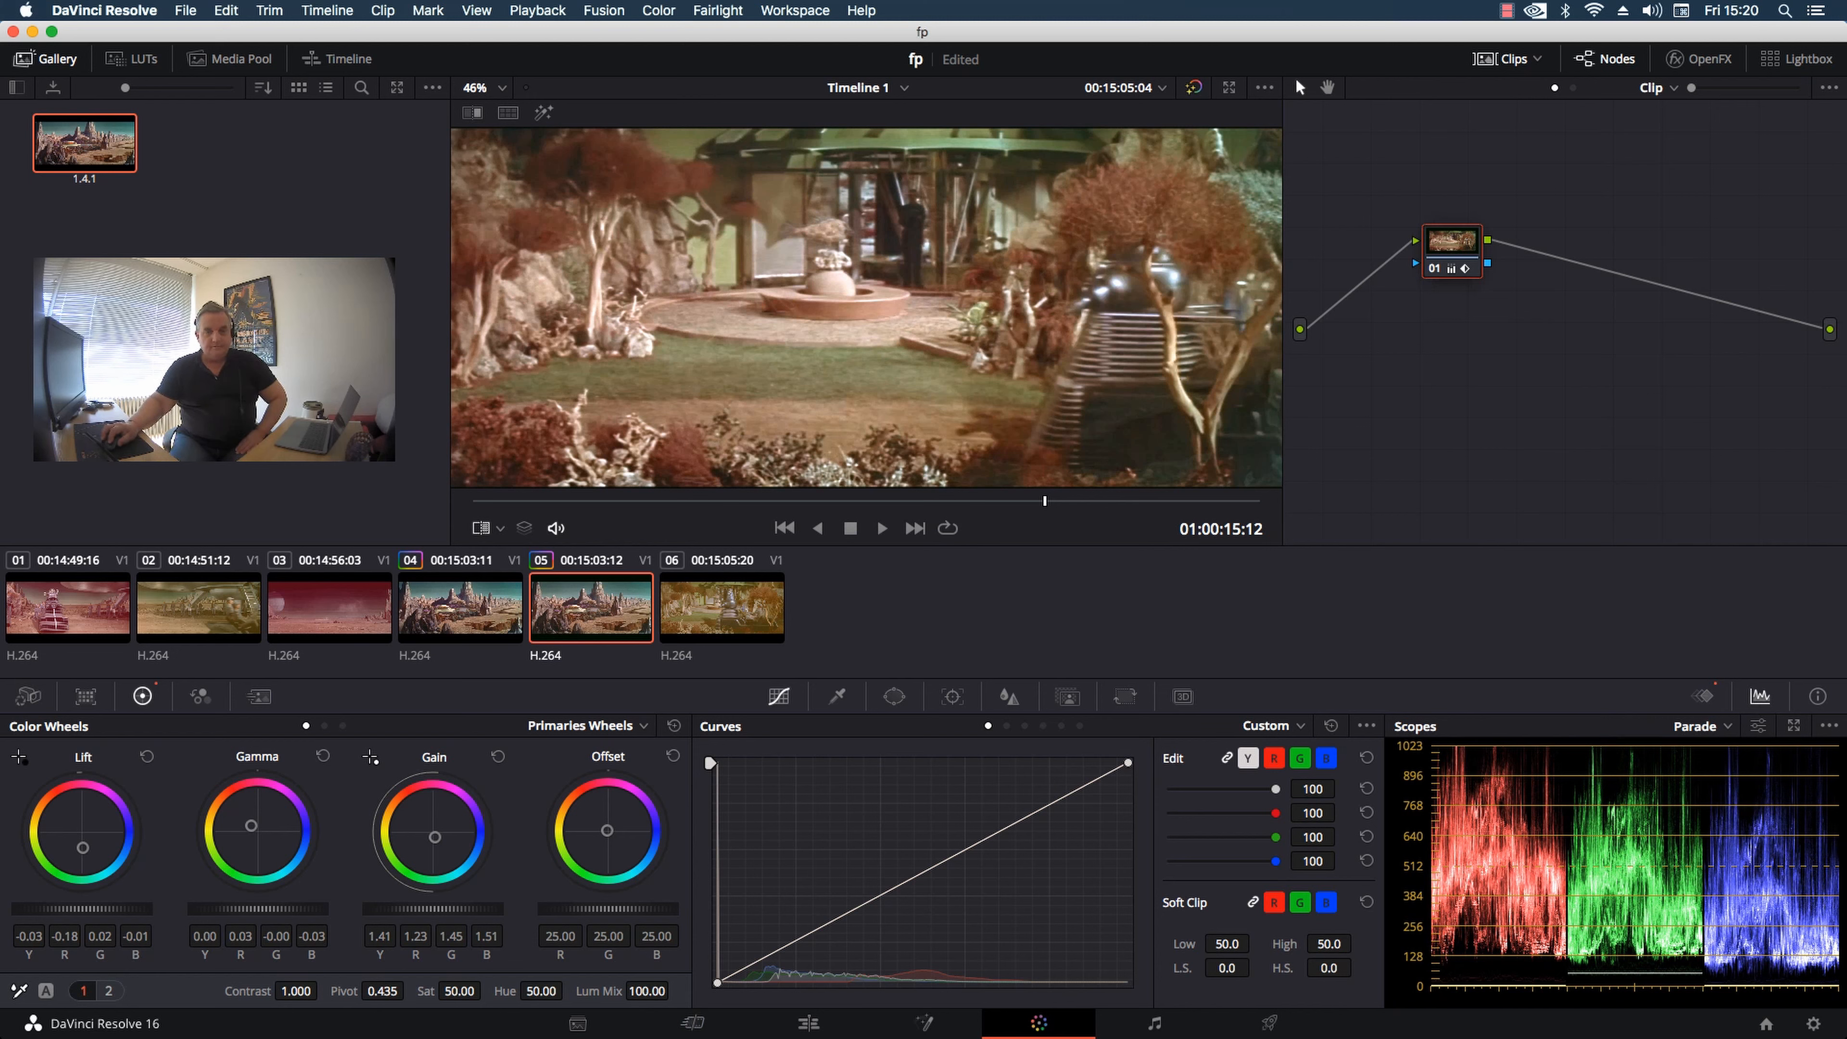
{"action": "left_click_drag", "start_coordinate": [81, 909], "coordinate": [83, 849]}
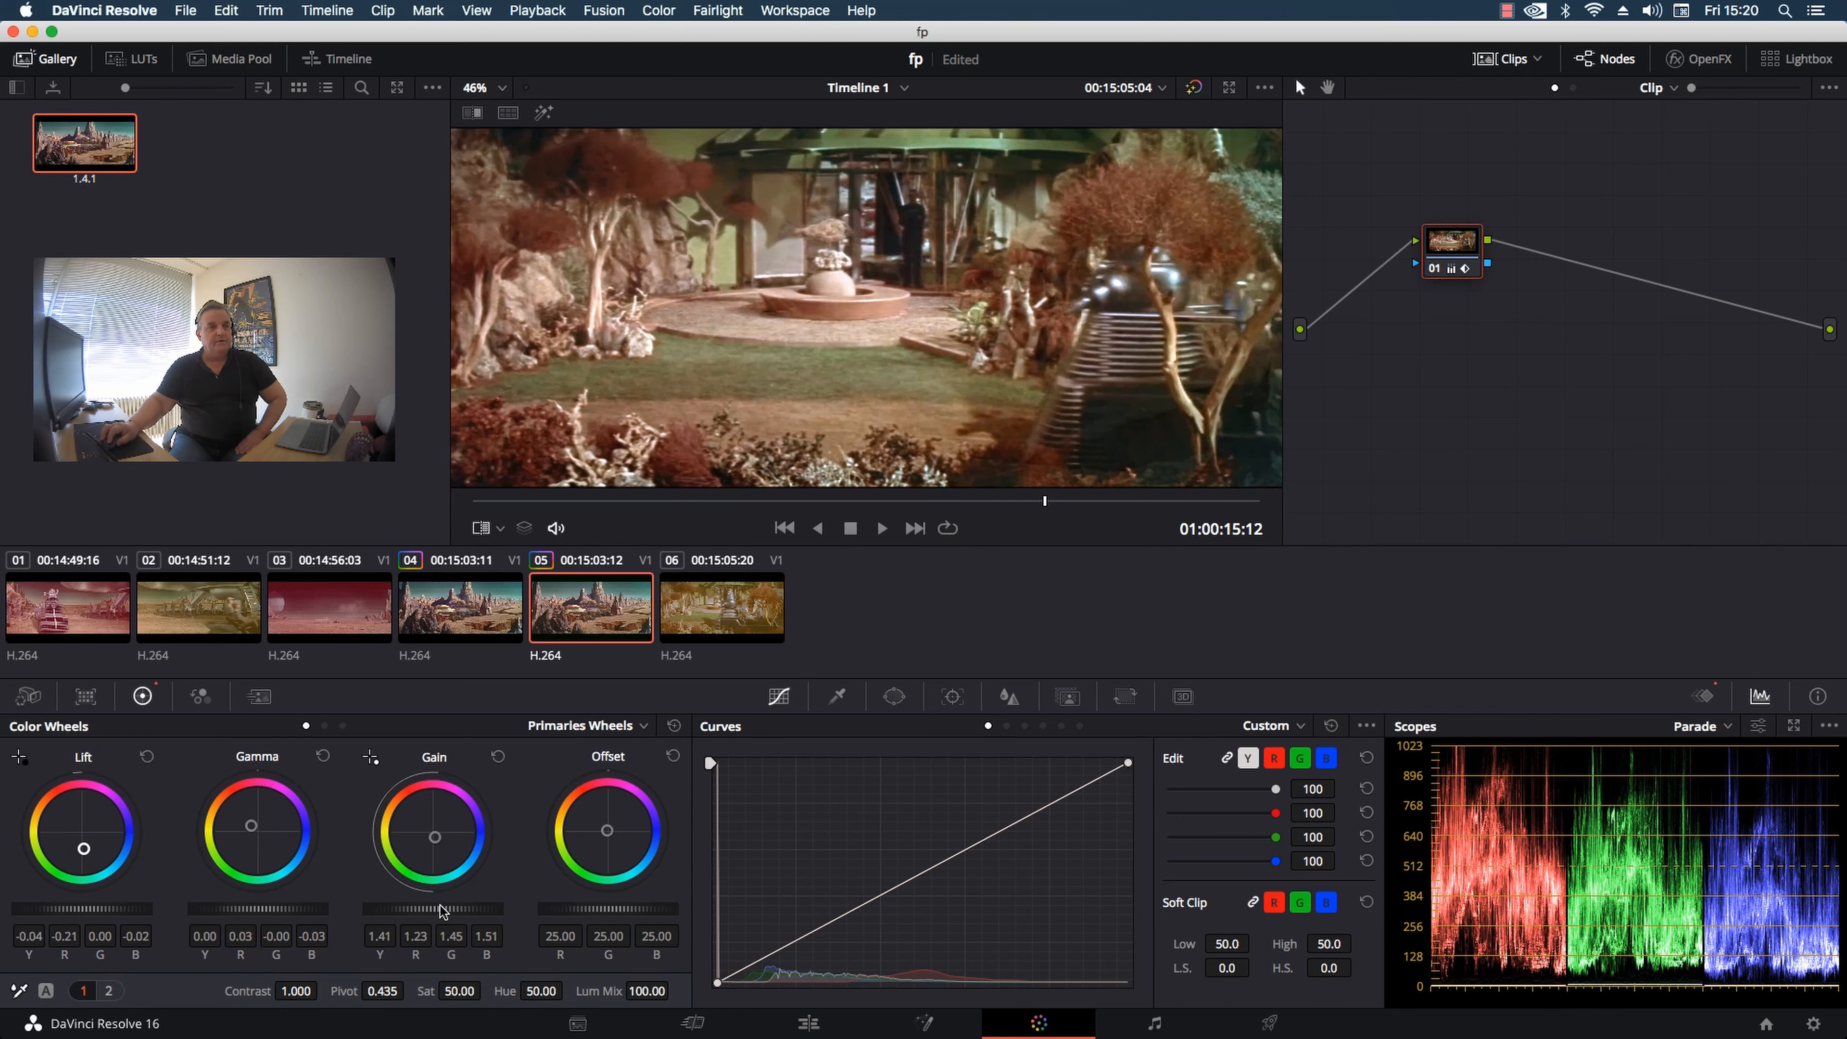
{"action": "left_click_drag", "start_coordinate": [433, 909], "coordinate": [393, 908]}
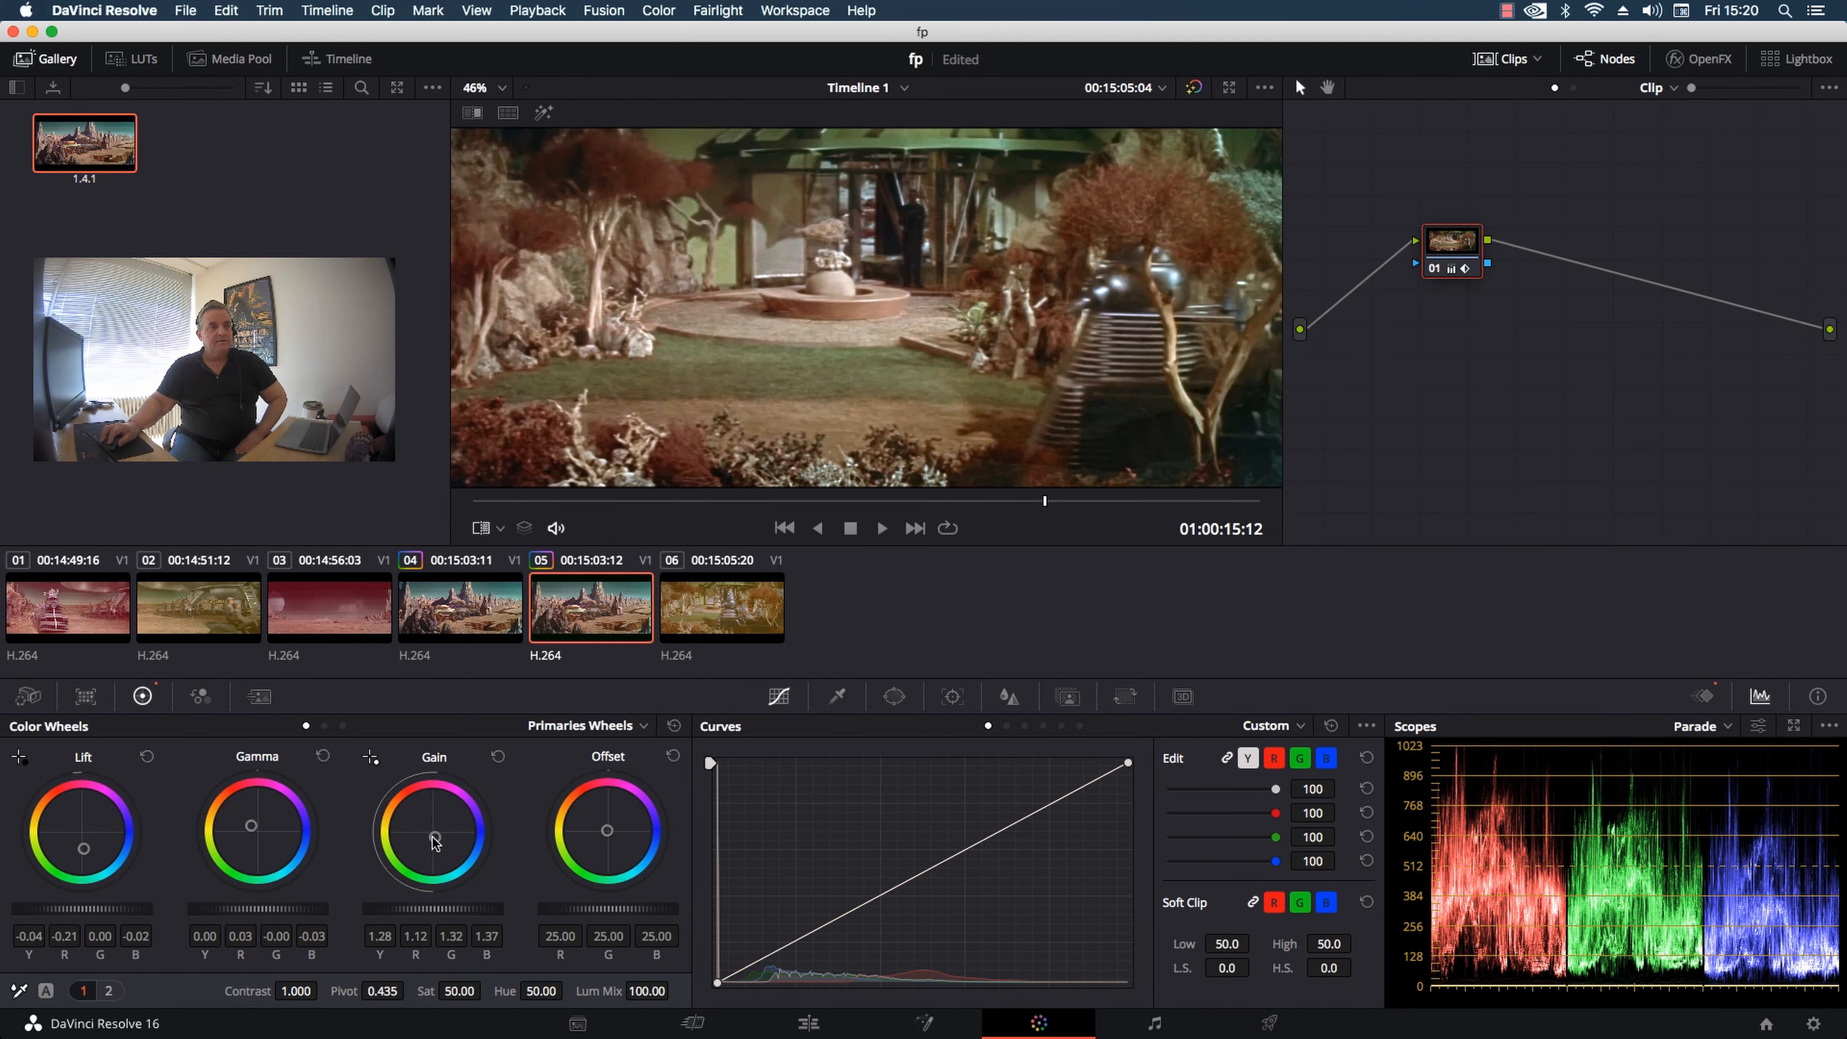
{"action": "left_click_drag", "start_coordinate": [435, 842], "coordinate": [438, 840]}
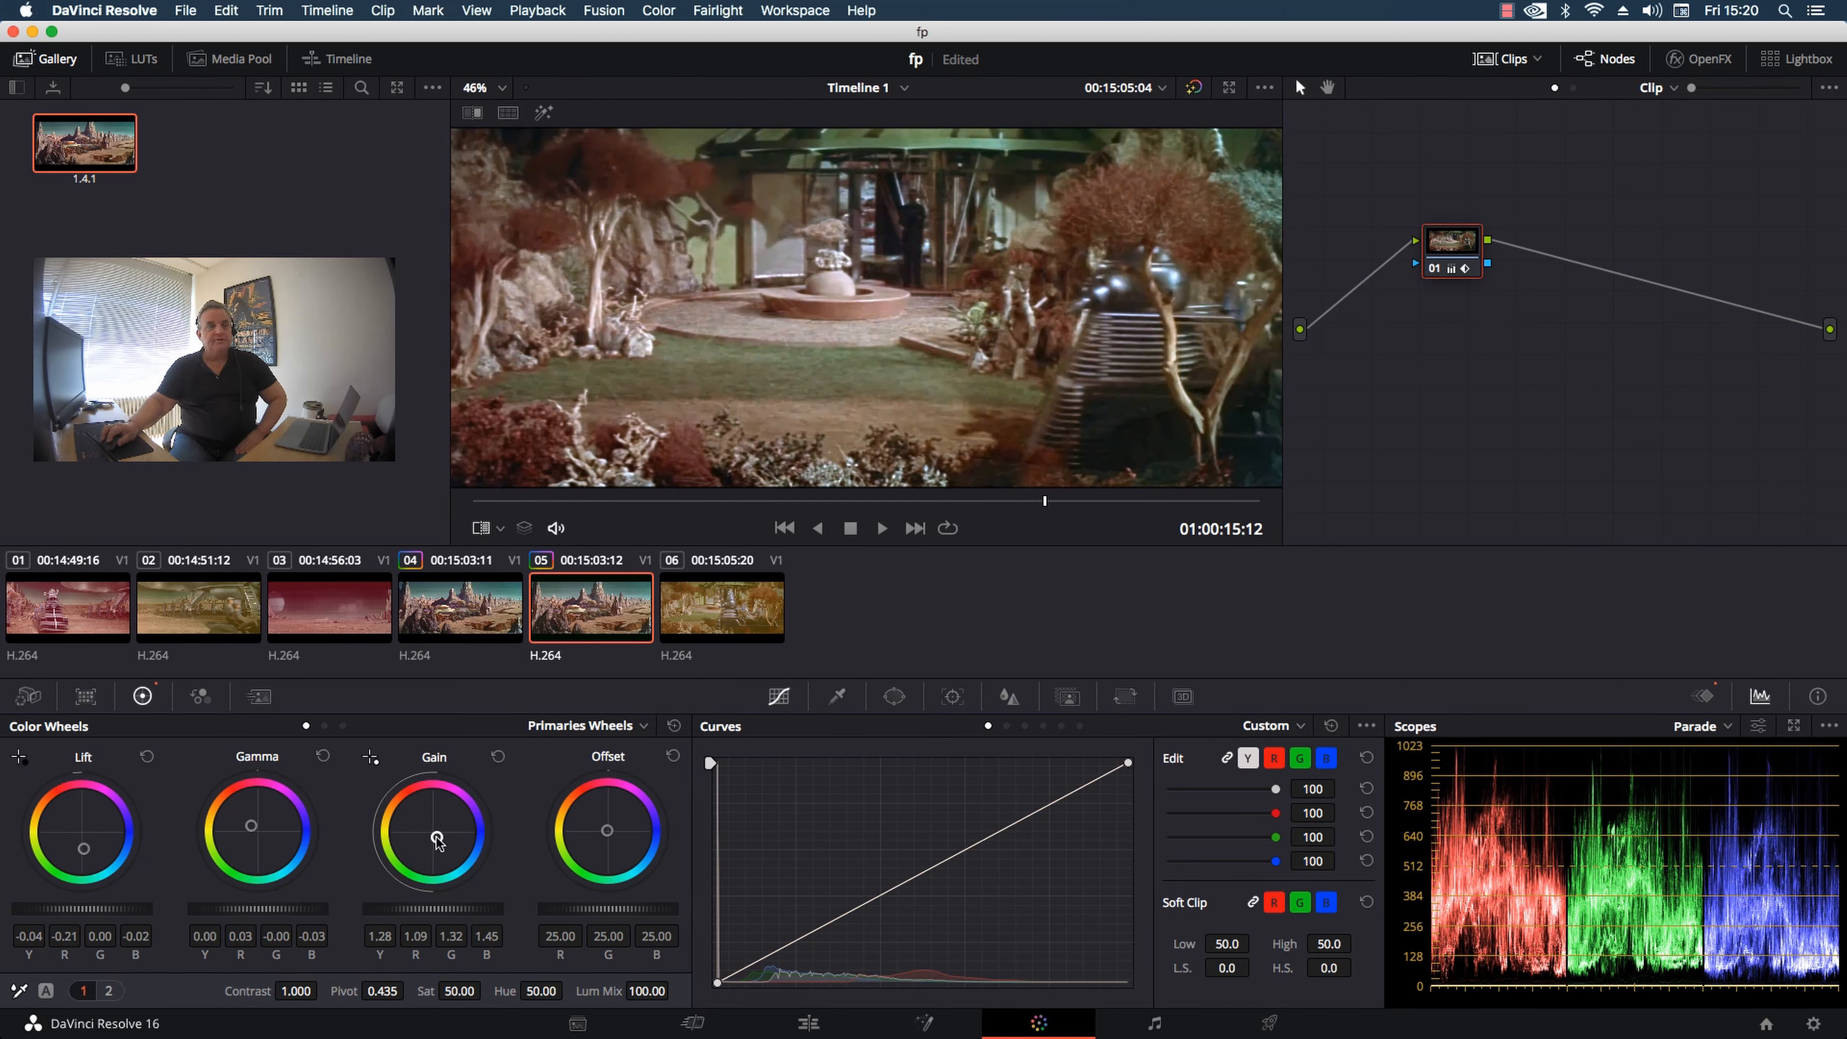
{"action": "left_click_drag", "start_coordinate": [251, 826], "coordinate": [248, 820]}
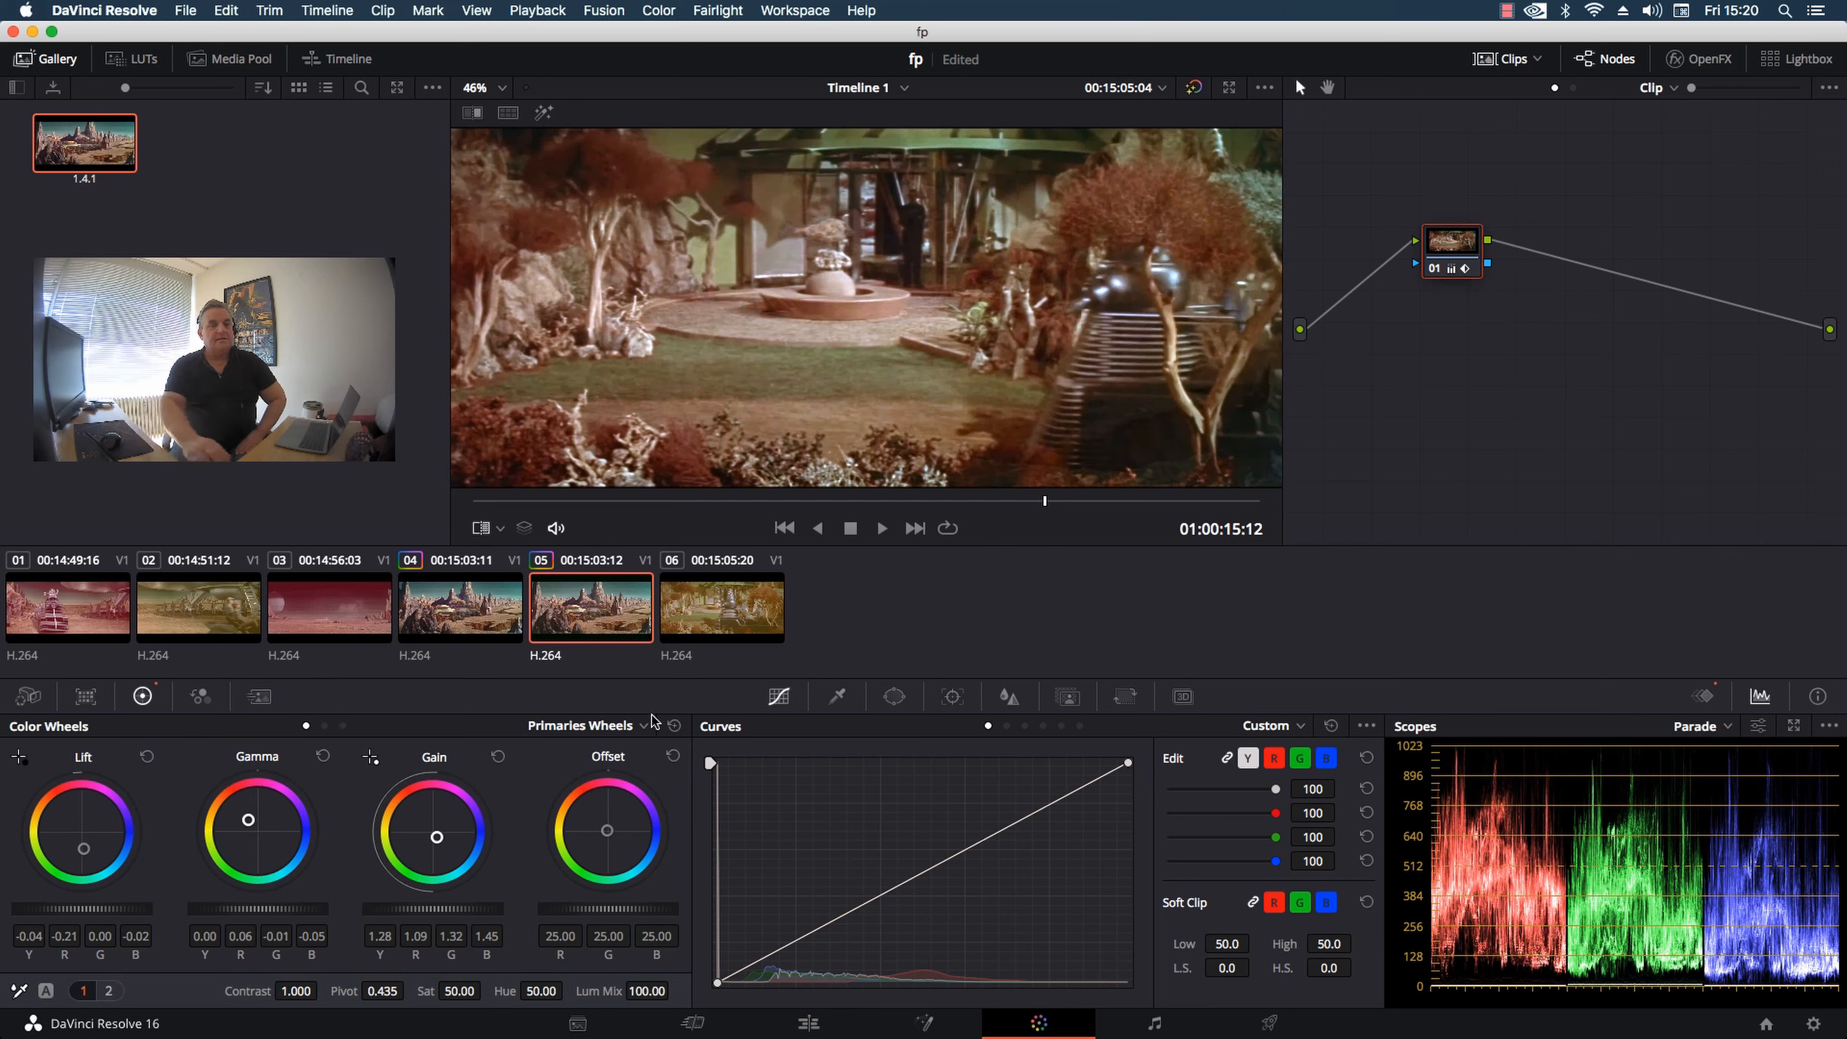
- Play back the keyframed grade and grab a still of clip 05's last frame at 01:00:16:03
{"action": "key", "text": "space"}
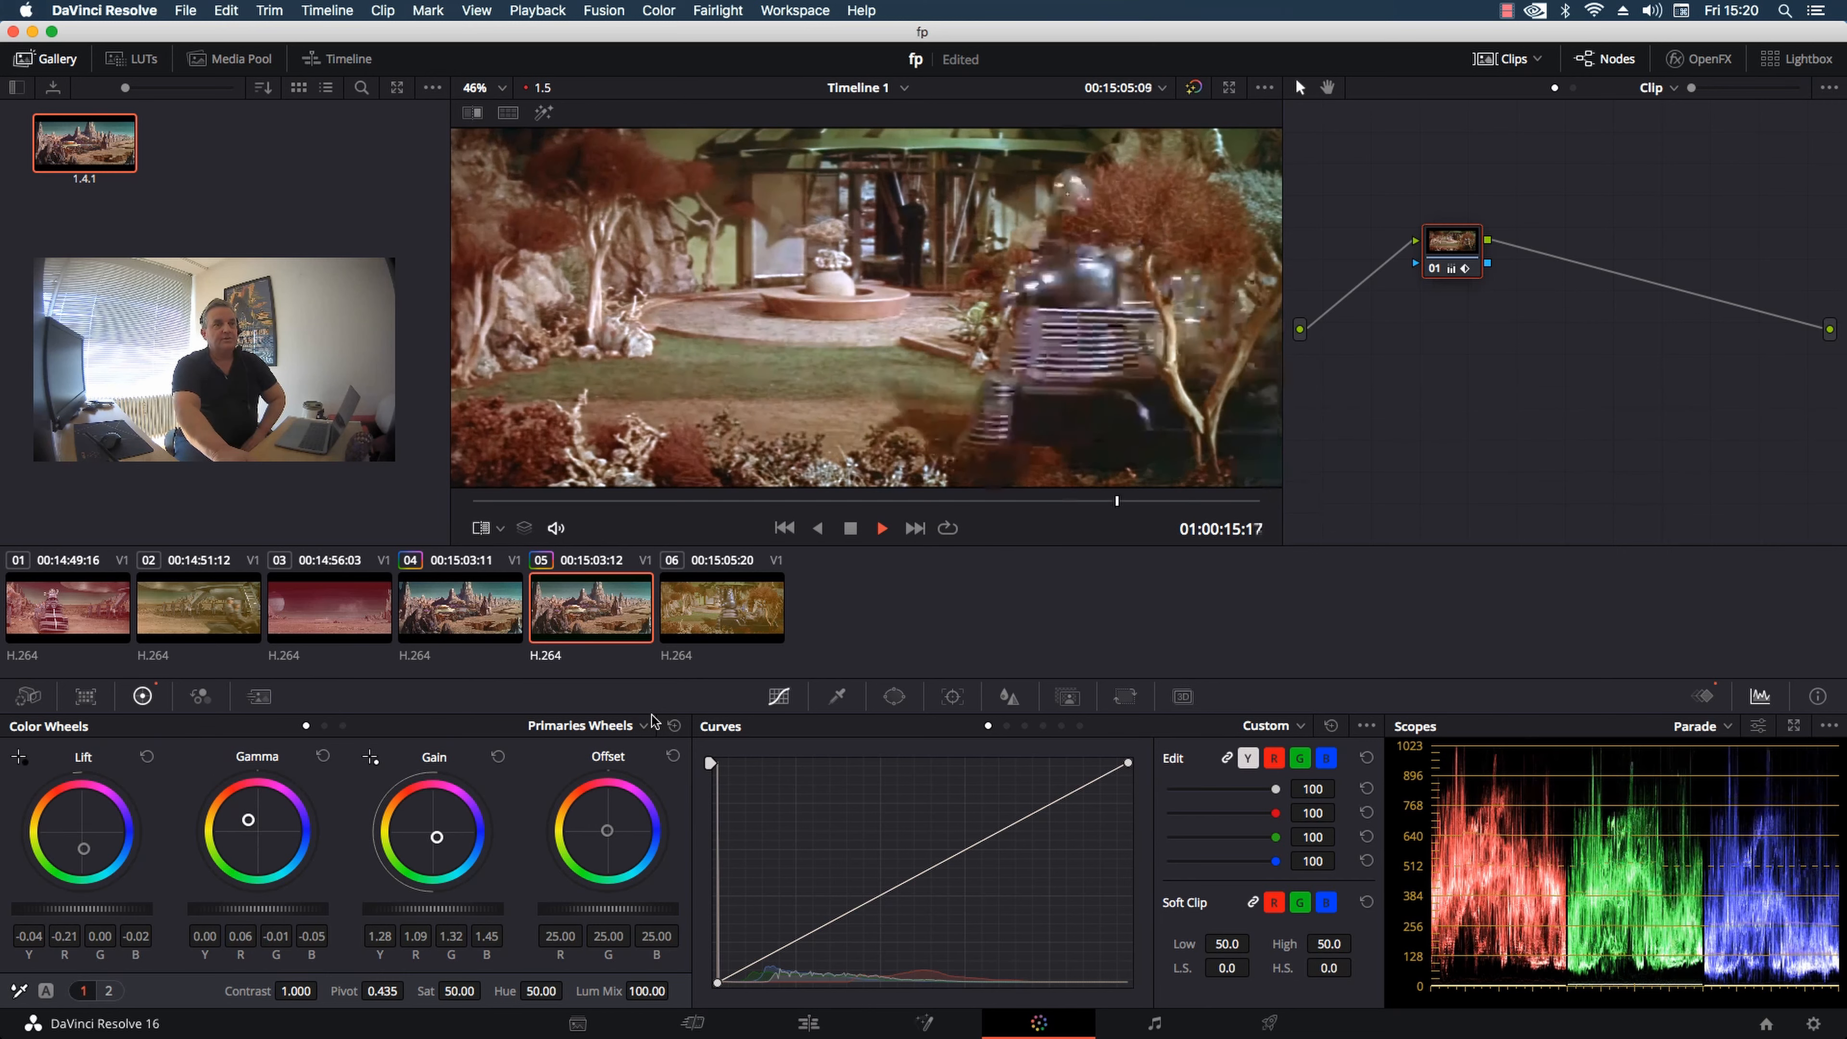
{"action": "key", "text": "space"}
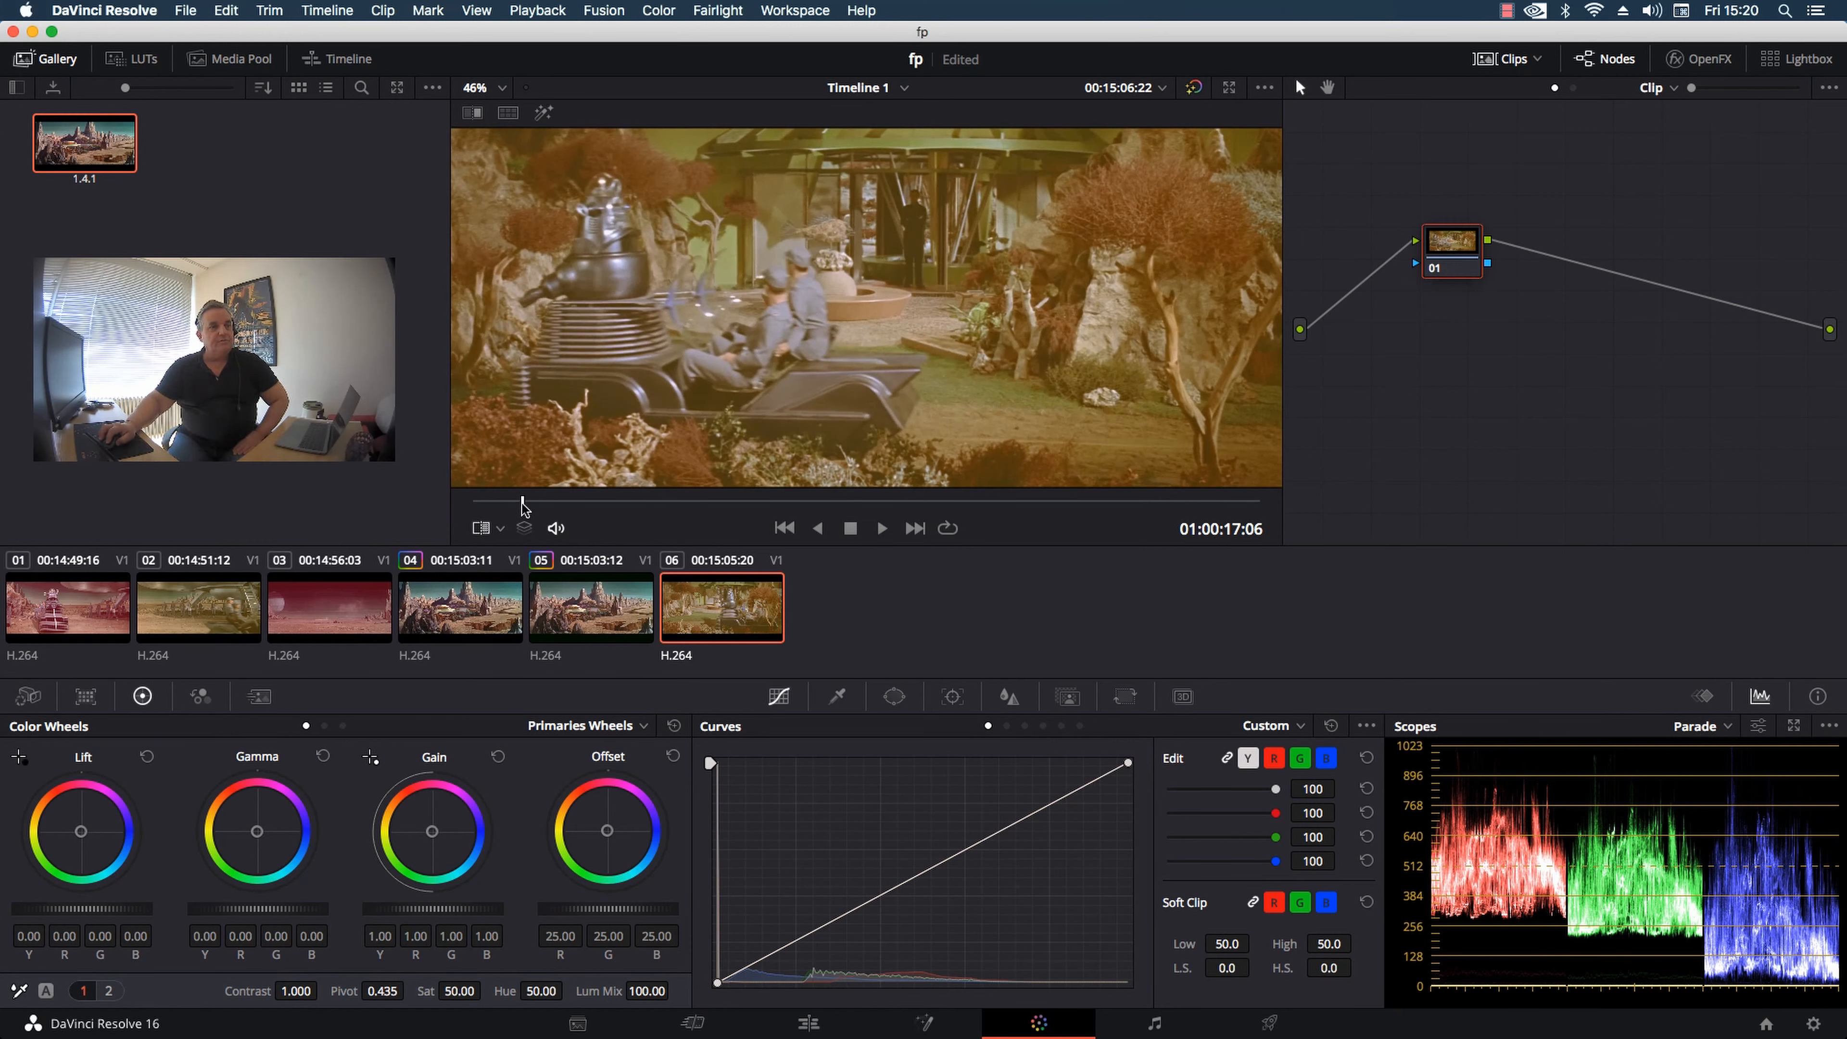
{"action": "left_click_drag", "start_coordinate": [520, 501], "coordinate": [466, 515]}
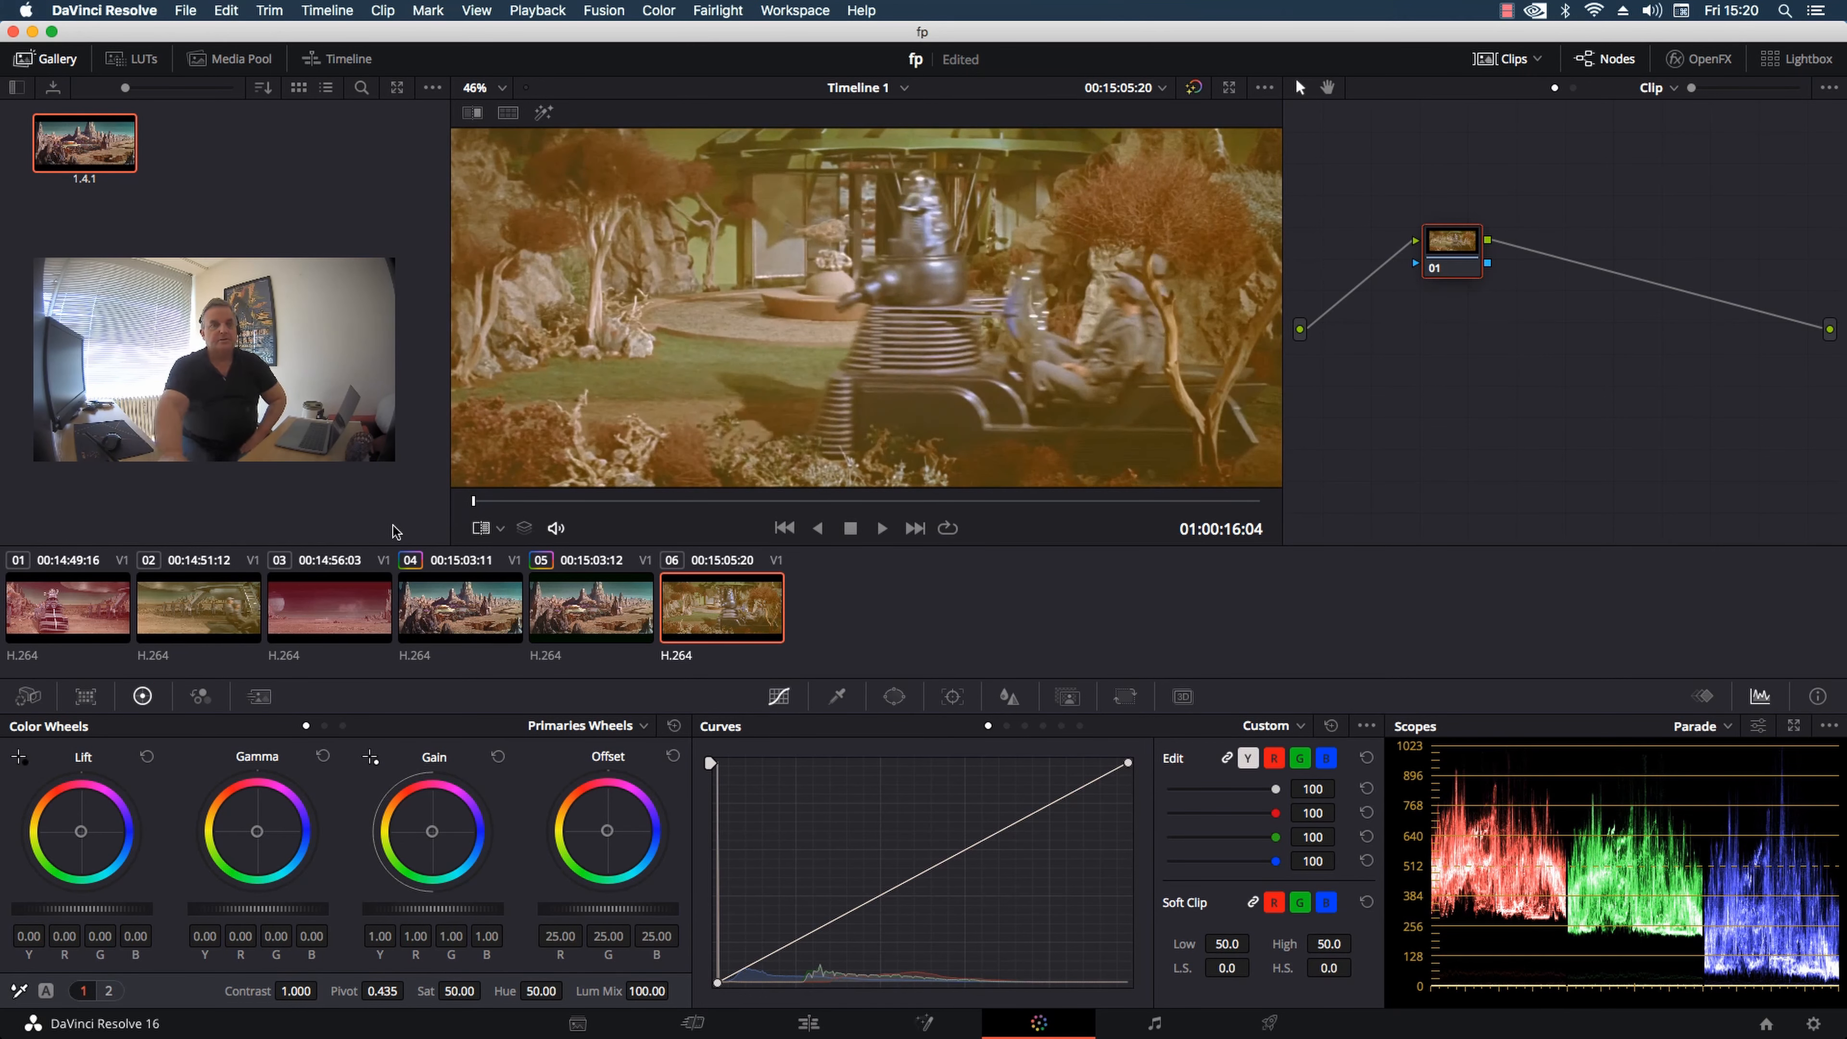
{"action": "key", "text": "Left"}
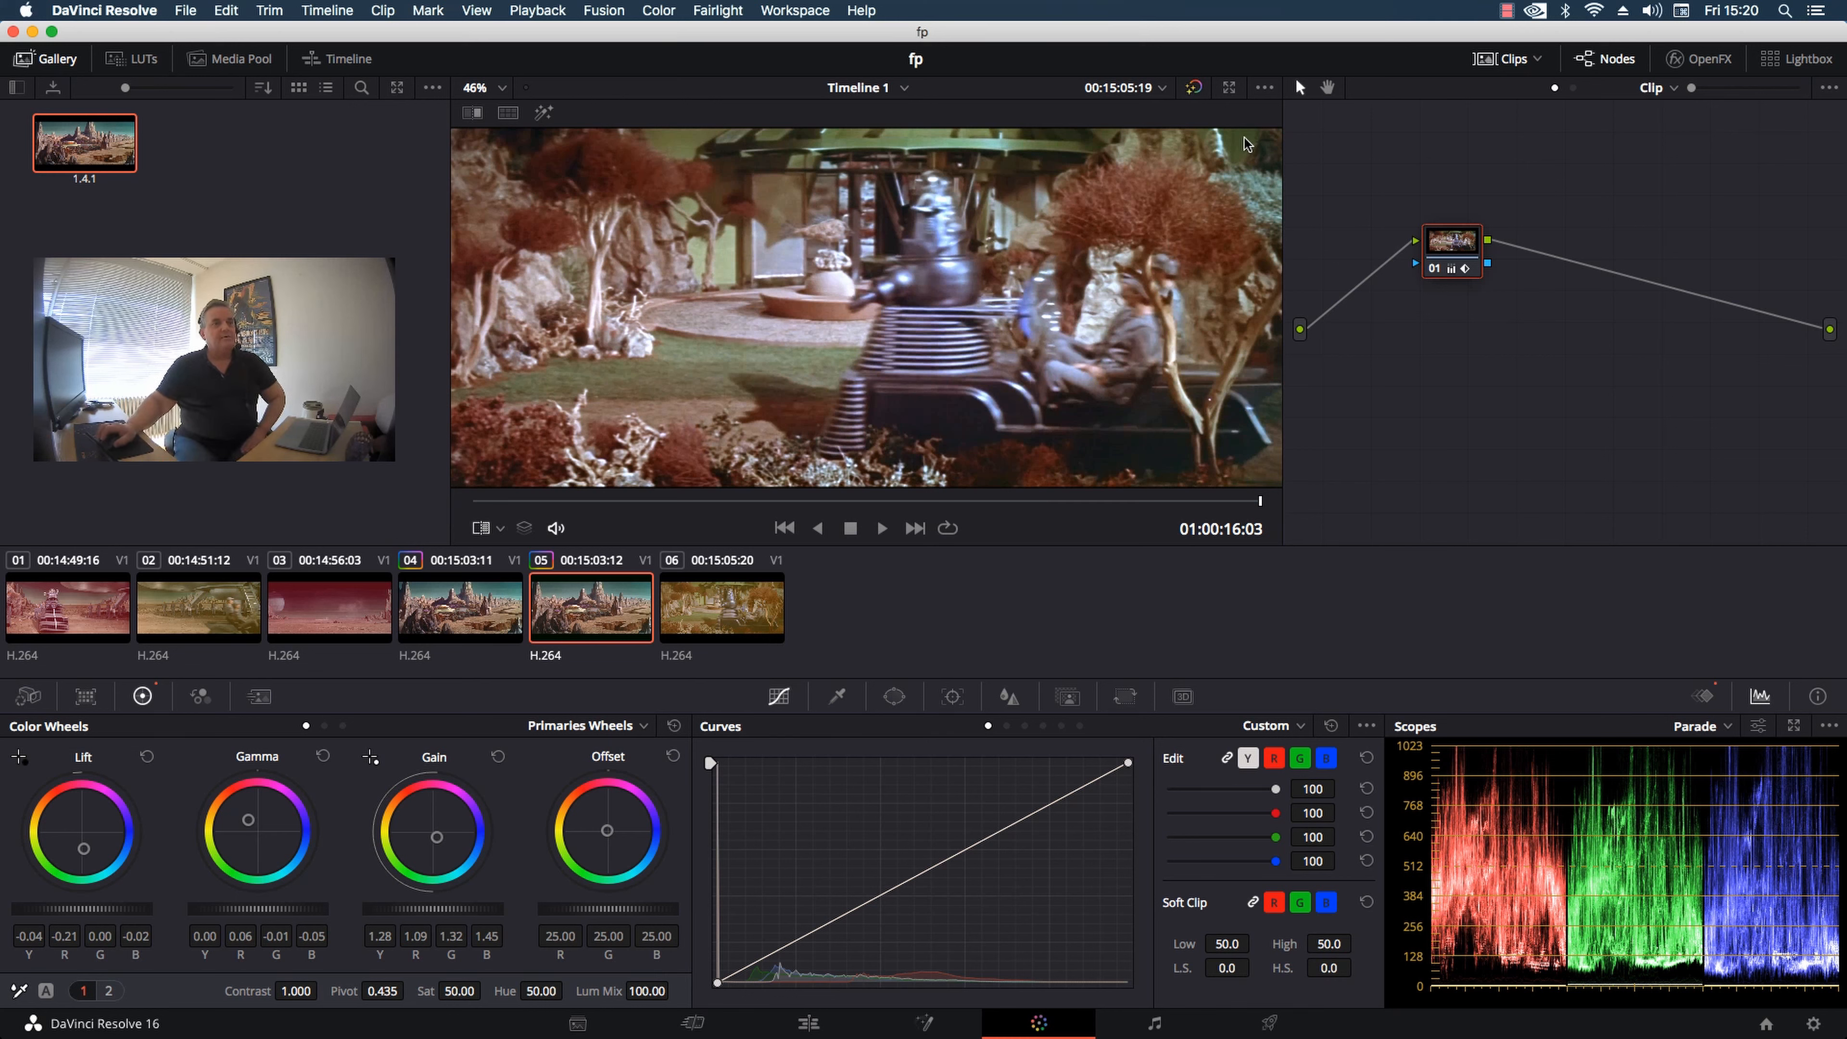
{"action": "right_click", "coordinate": [820, 238]}
{"action": "left_click", "coordinate": [862, 251]}
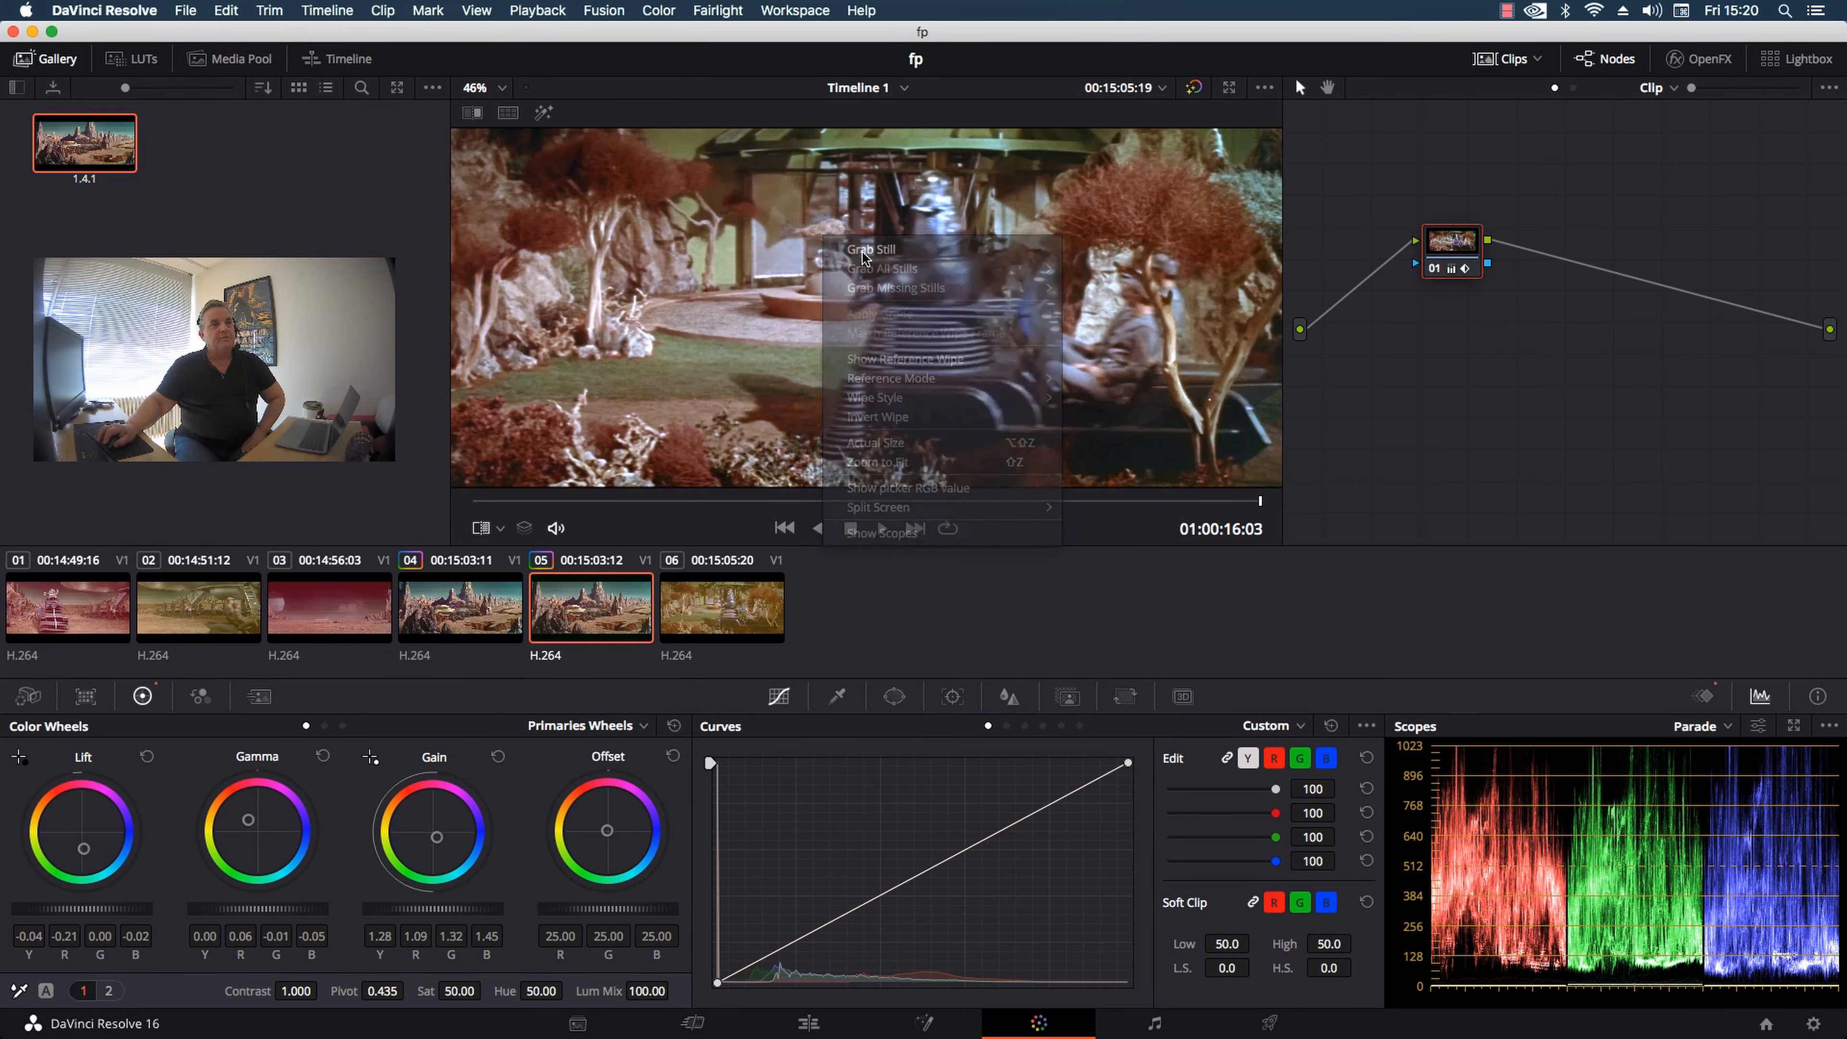
- Go to clip 06's first frame, wipe it against the clip 05 still and adjust the wipe edge near the frame's middle
{"action": "key", "text": "Right"}
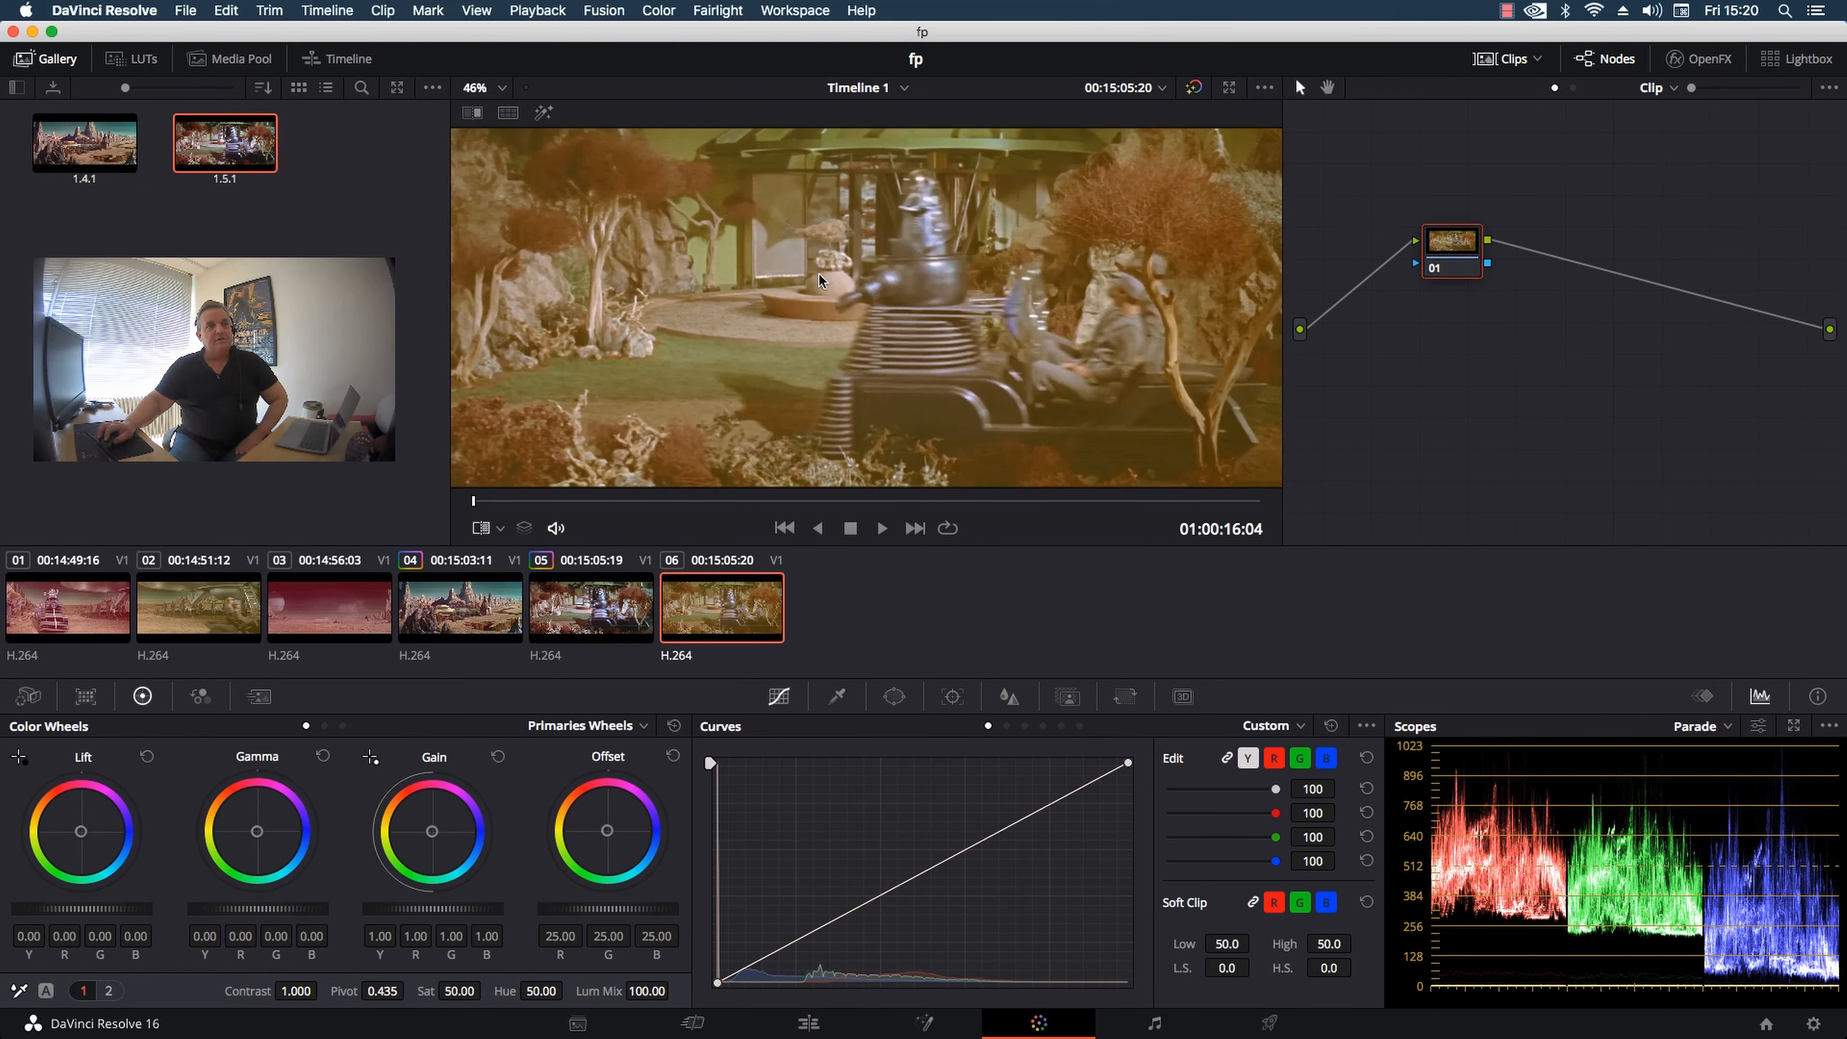
{"action": "key", "text": "super+w"}
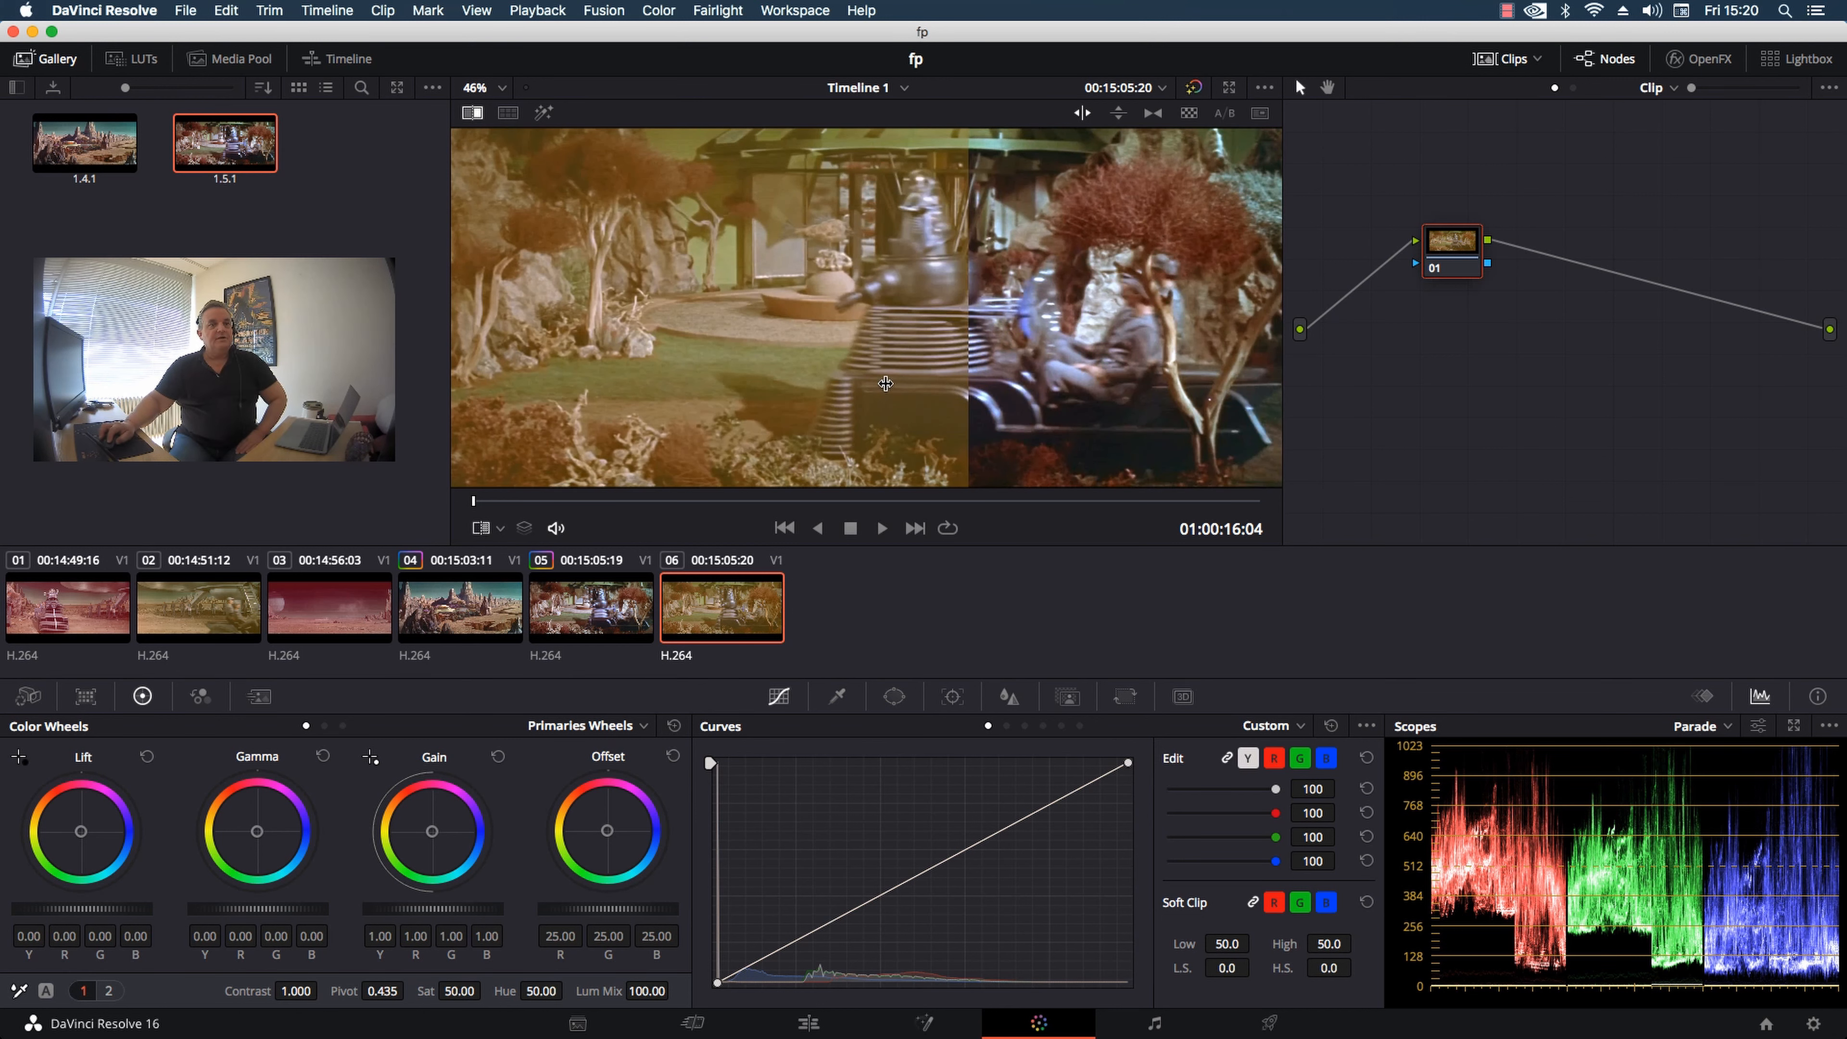
{"action": "left_click_drag", "start_coordinate": [885, 383], "coordinate": [938, 384]}
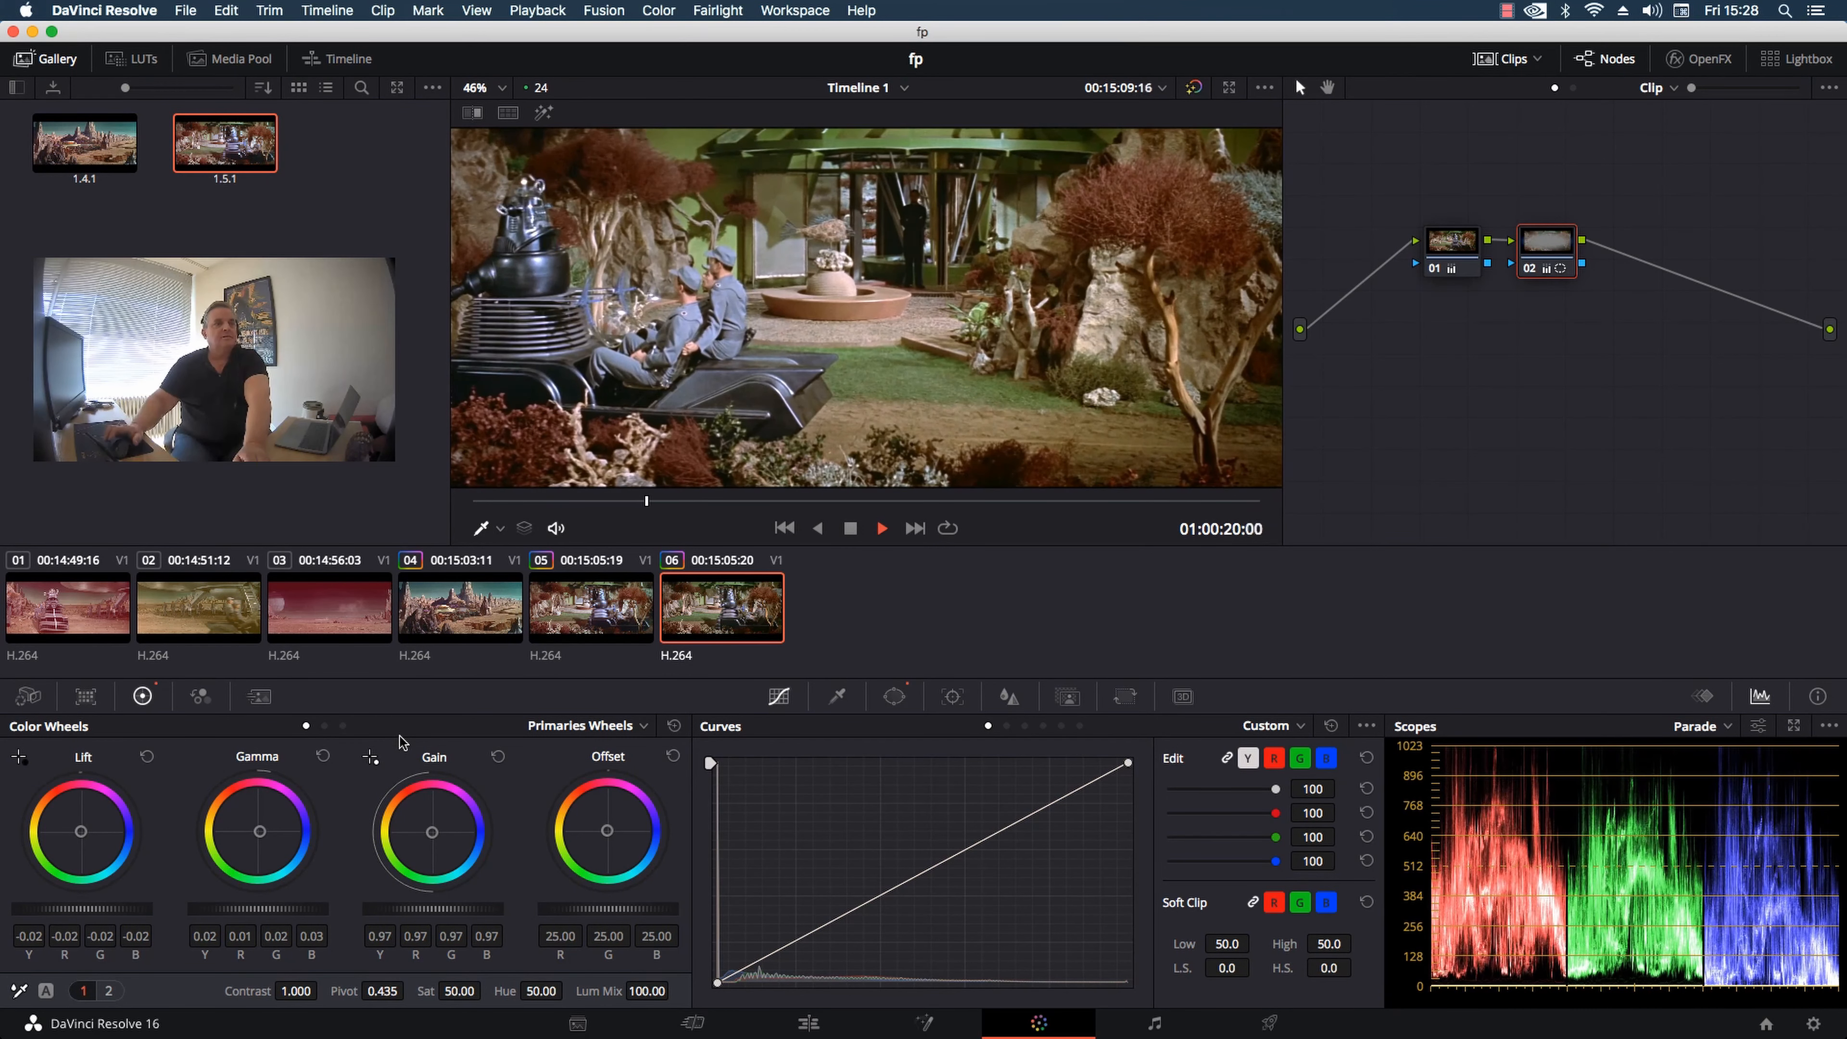
- Stop clip 06's playback and replay from clip 04 through clip 05's dissolve to review the keyframed color transition
{"action": "key", "text": "space"}
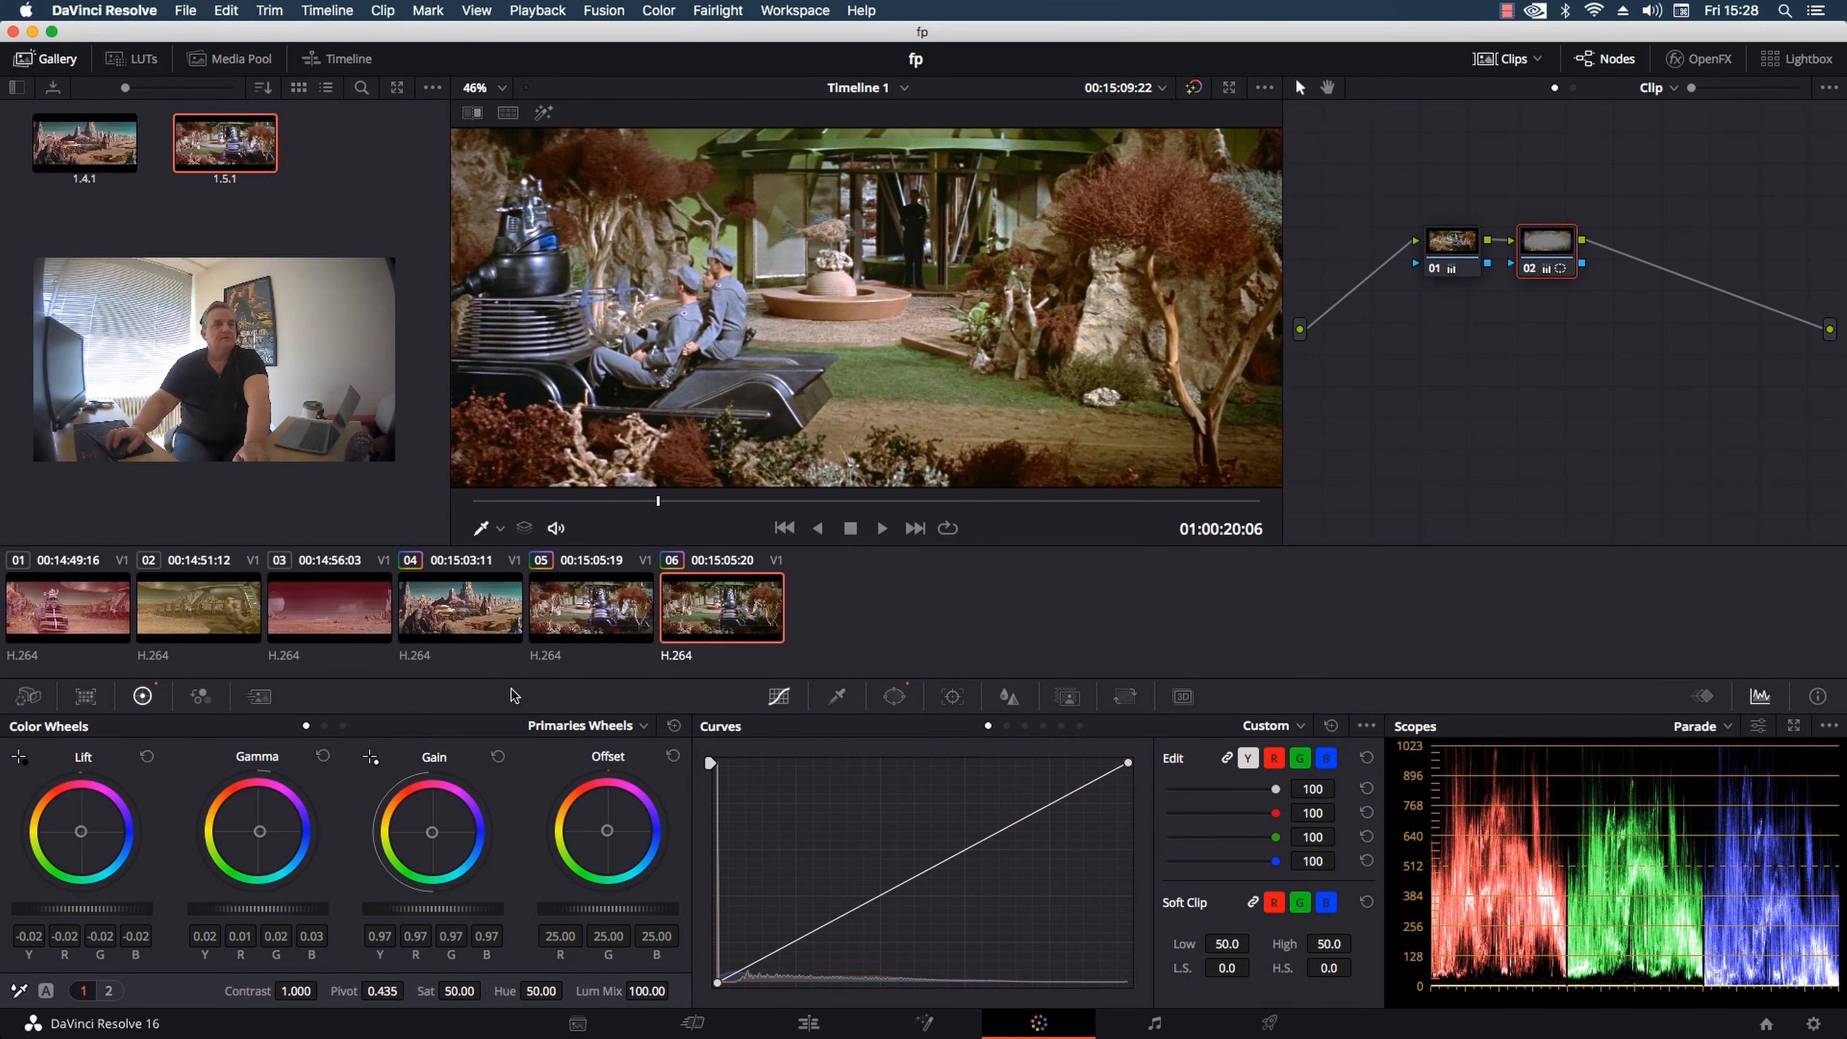
{"action": "left_click", "coordinate": [495, 623]}
{"action": "key", "text": "space"}
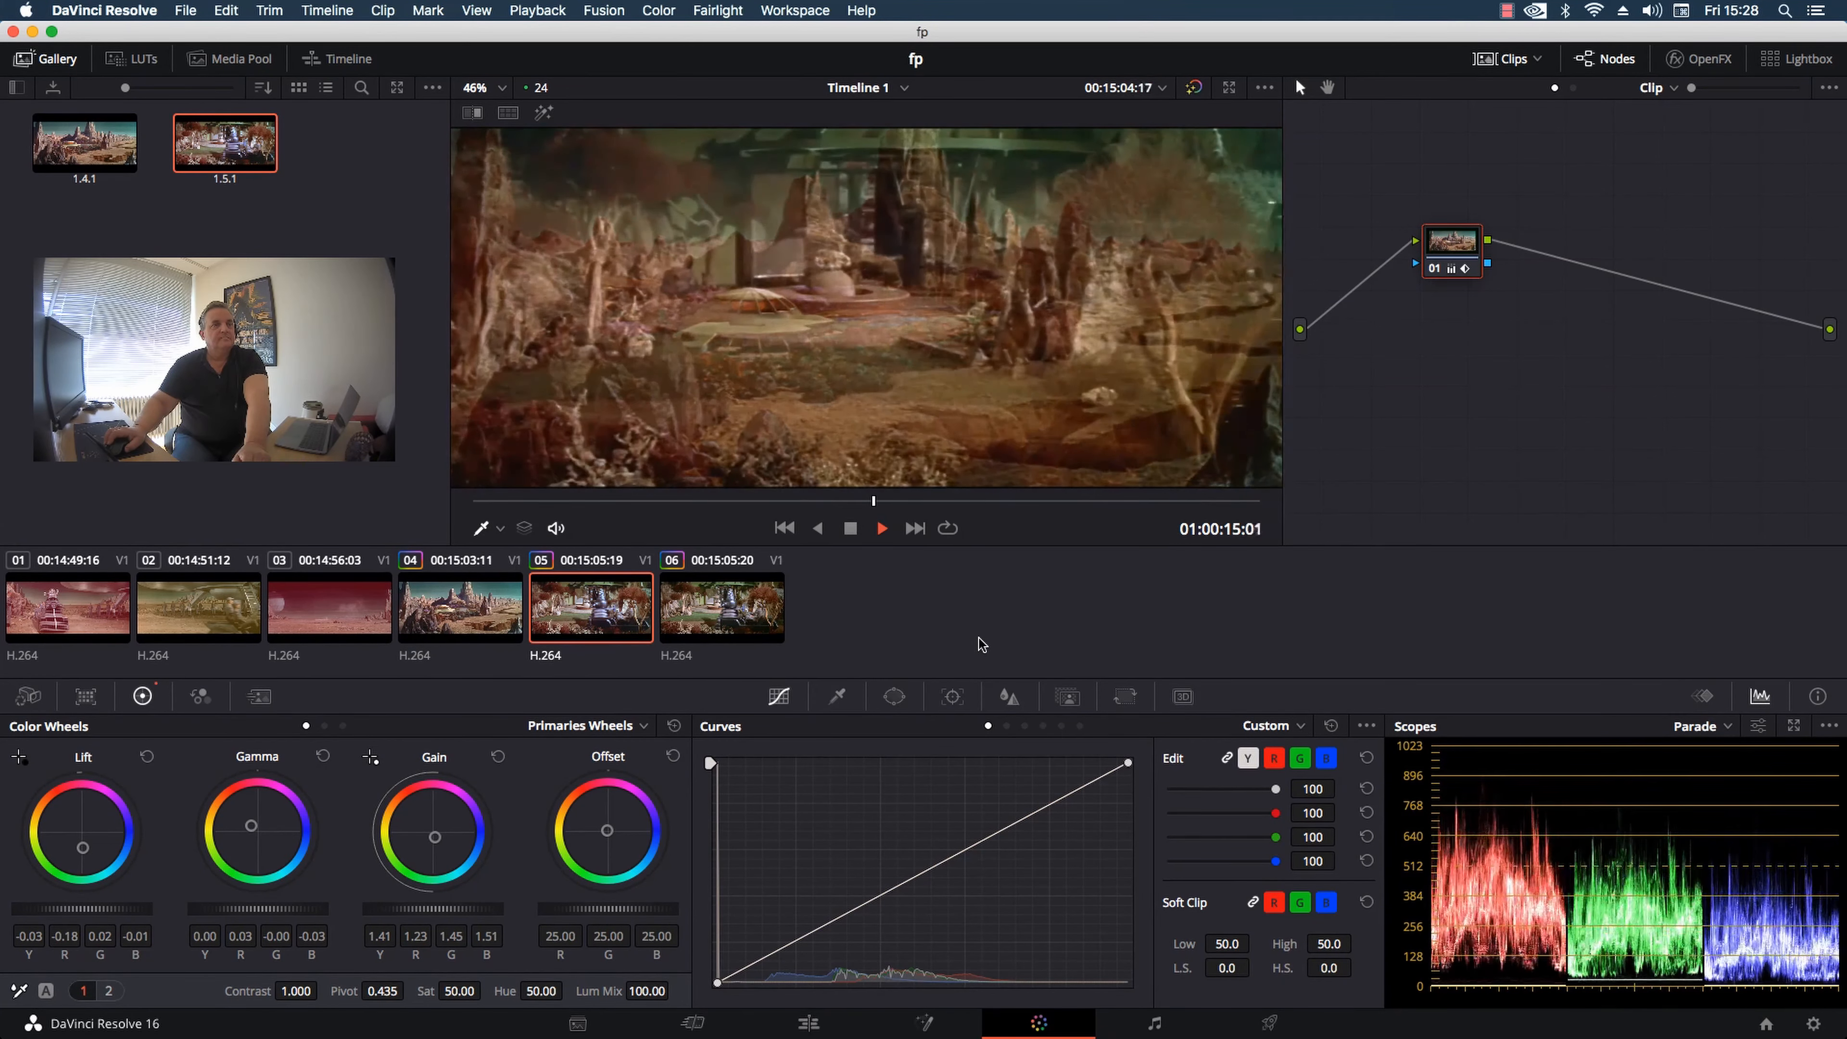
{"action": "key", "text": "space"}
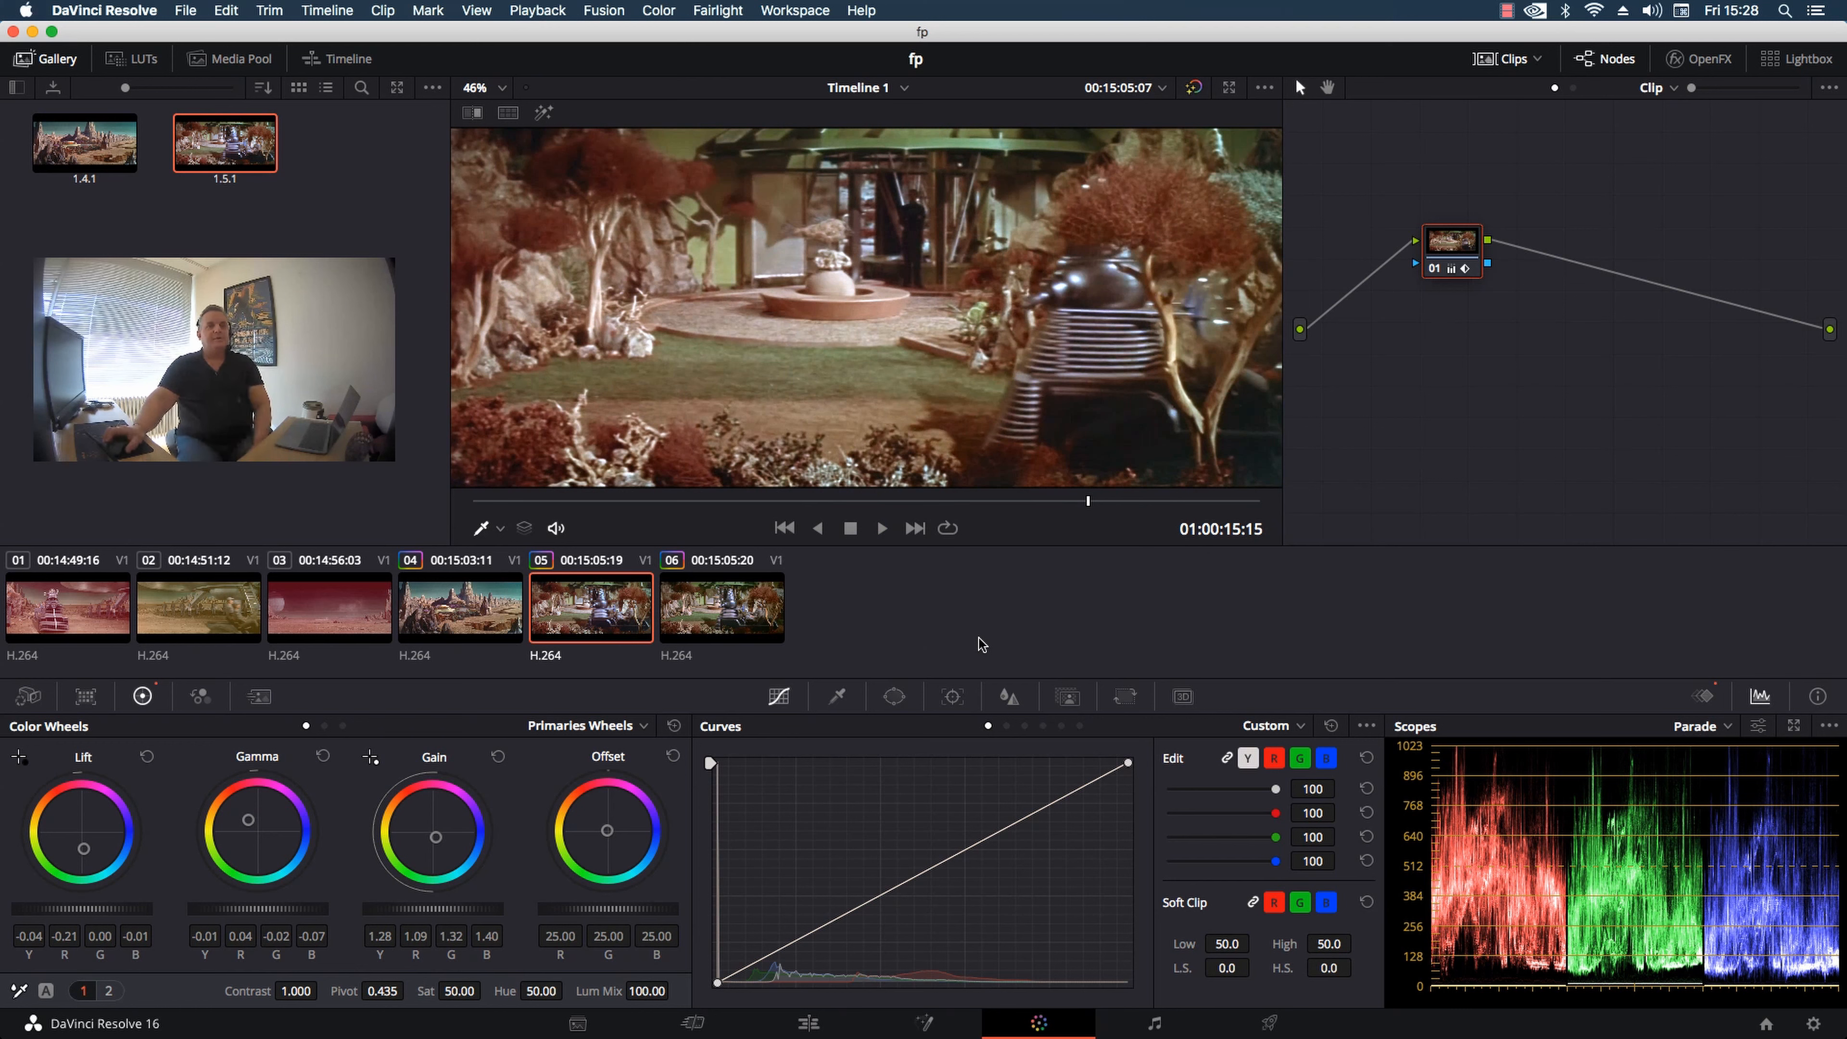